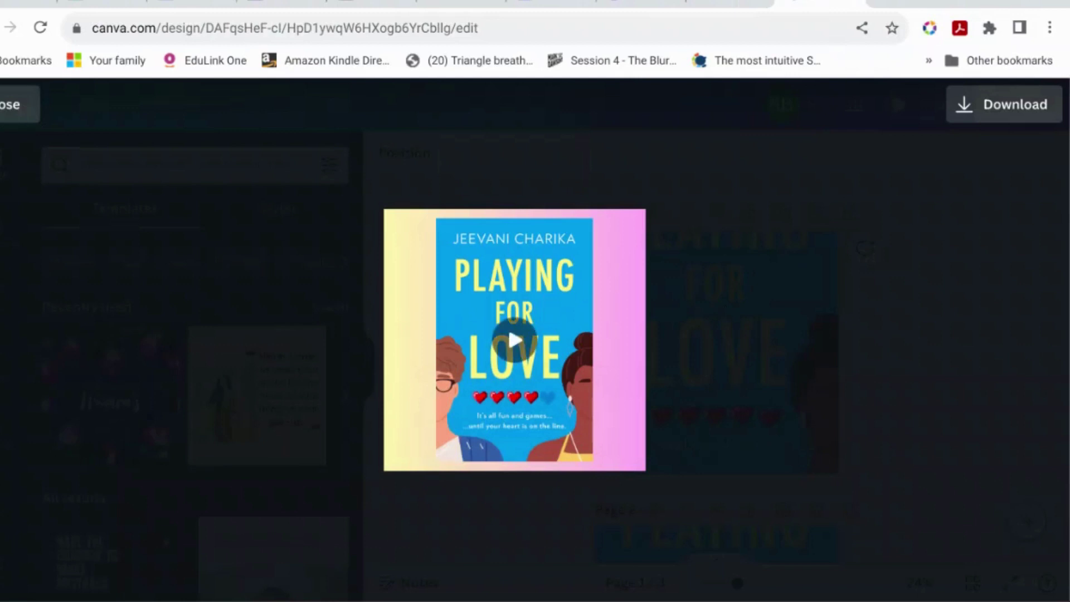
# Close the Playing for Love design preview and go to the Canva home page
pyautogui.click(19, 109)
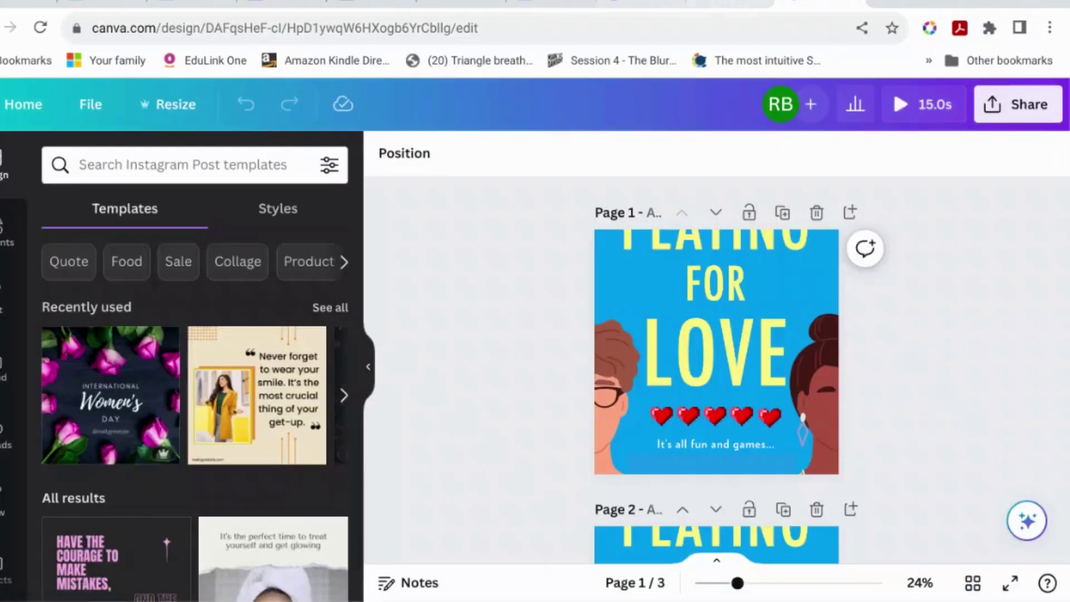
pyautogui.click(640, 3)
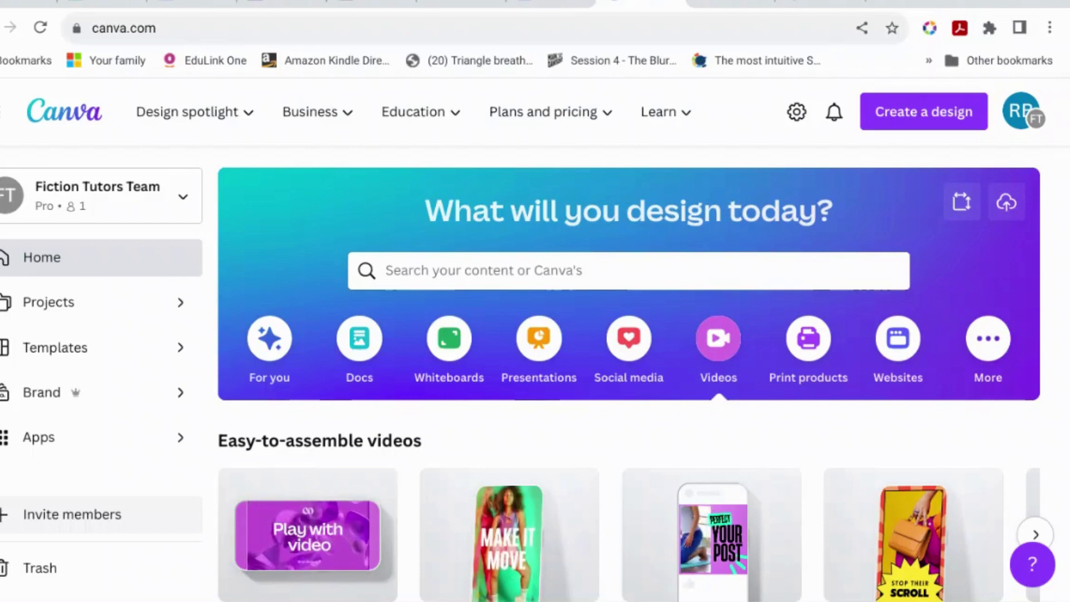
# Create a blank 1080 × 1920 px Mobile Video from the Easy-to-assemble videos templates
pyautogui.scroll(-2, 596, 370)
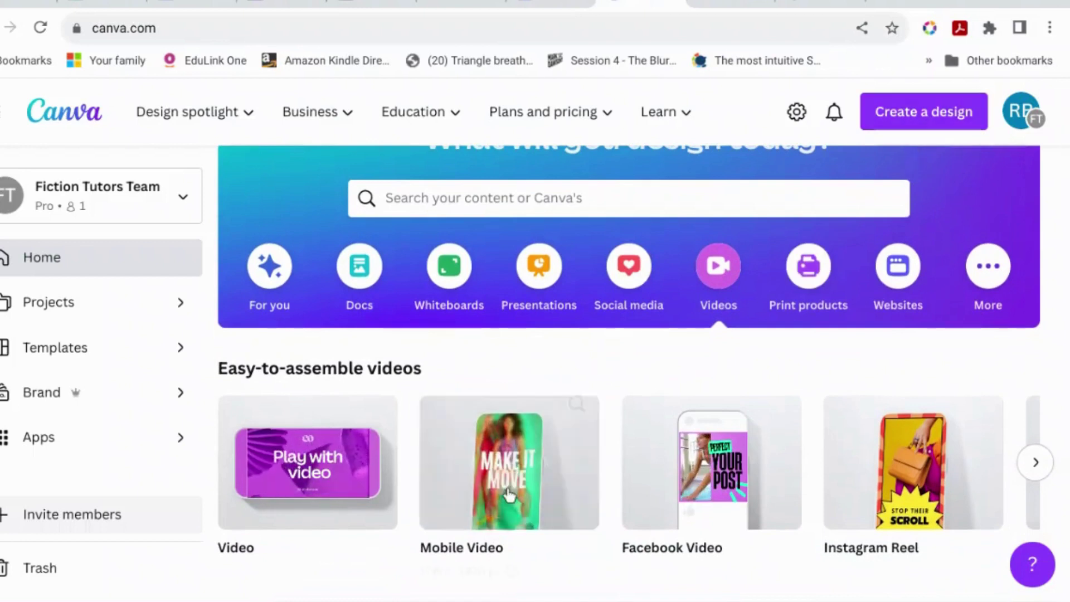
pyautogui.moveTo(508, 491)
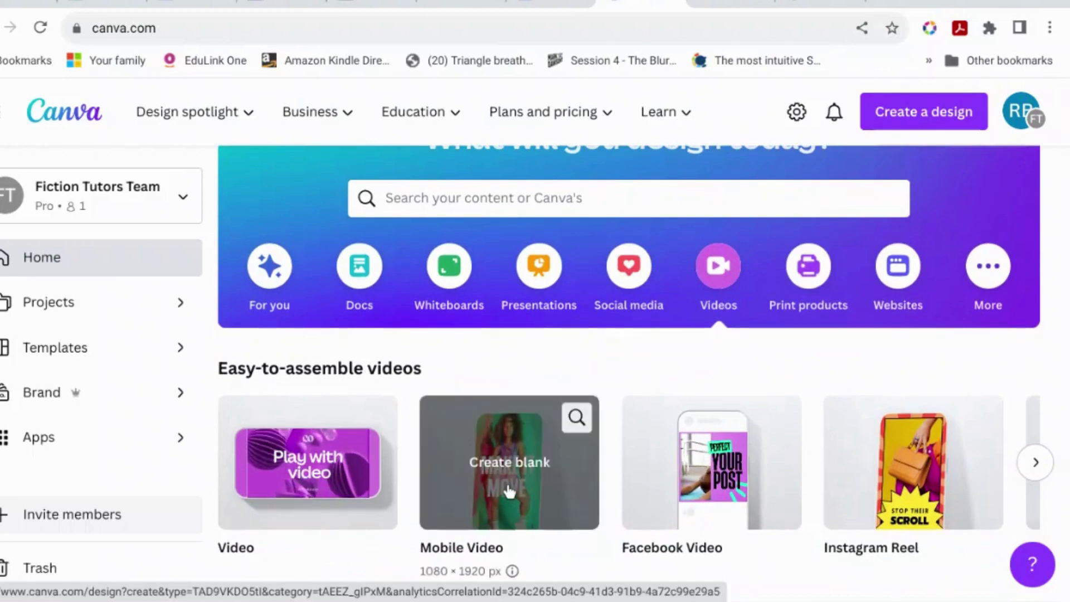
pyautogui.click(508, 491)
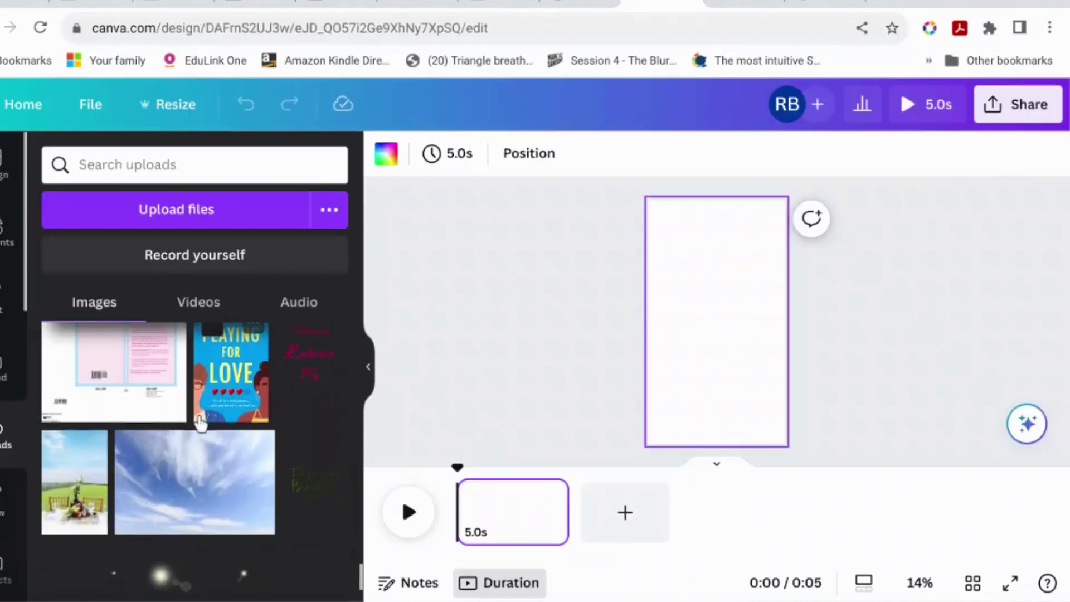
# Add the Playing for Love cover from Uploads, enlarge it and lower it to show the author name
pyautogui.click(234, 398)
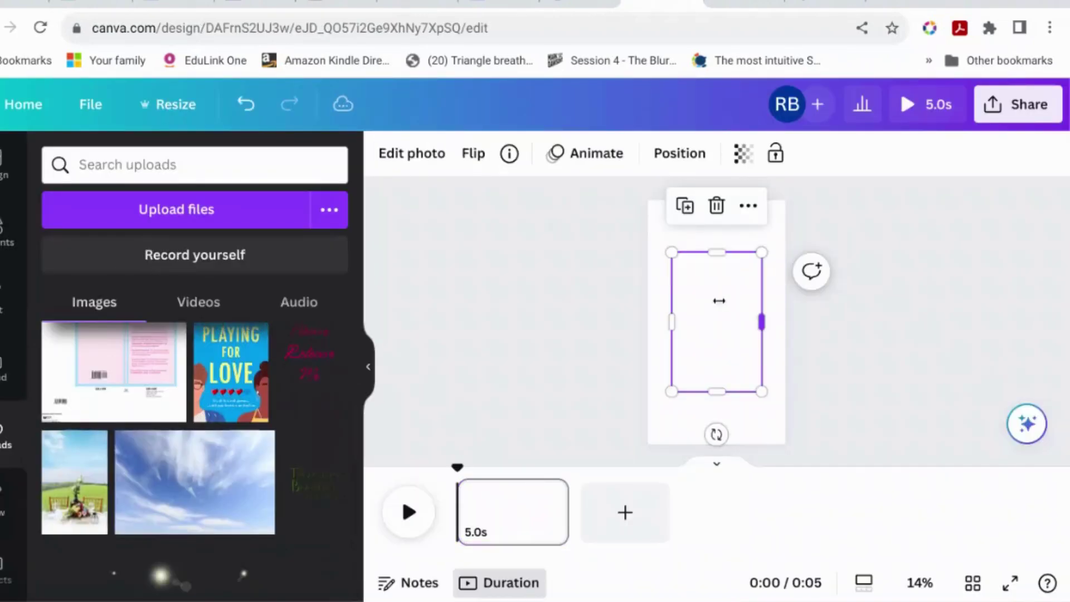
pyautogui.moveTo(670, 250); pyautogui.dragTo(676, 195)
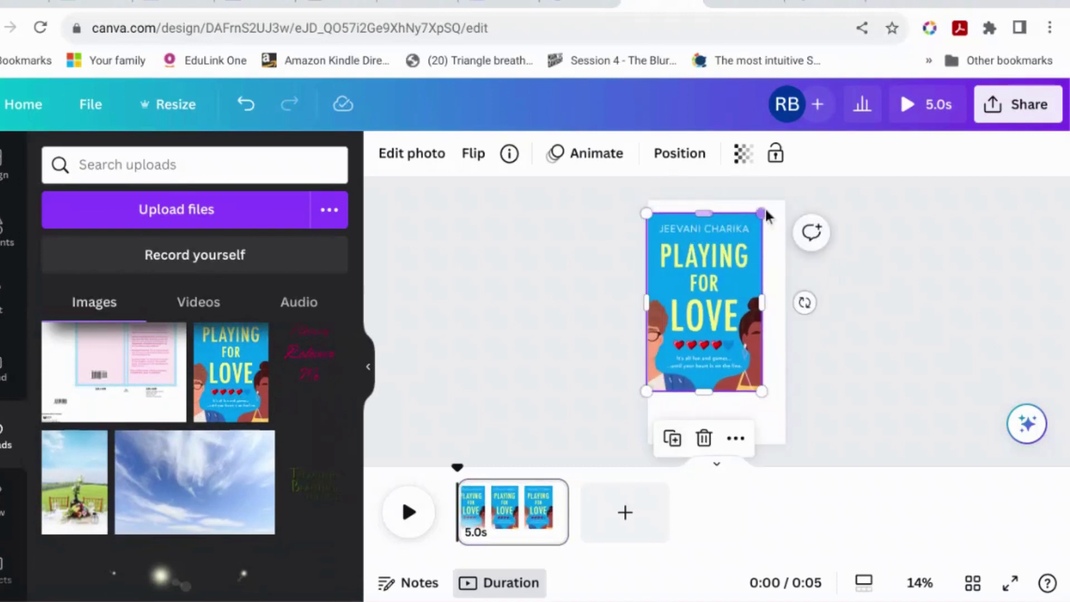
pyautogui.moveTo(765, 215); pyautogui.dragTo(796, 179)
pyautogui.moveTo(764, 256); pyautogui.dragTo(769, 299)
pyautogui.click(893, 295)
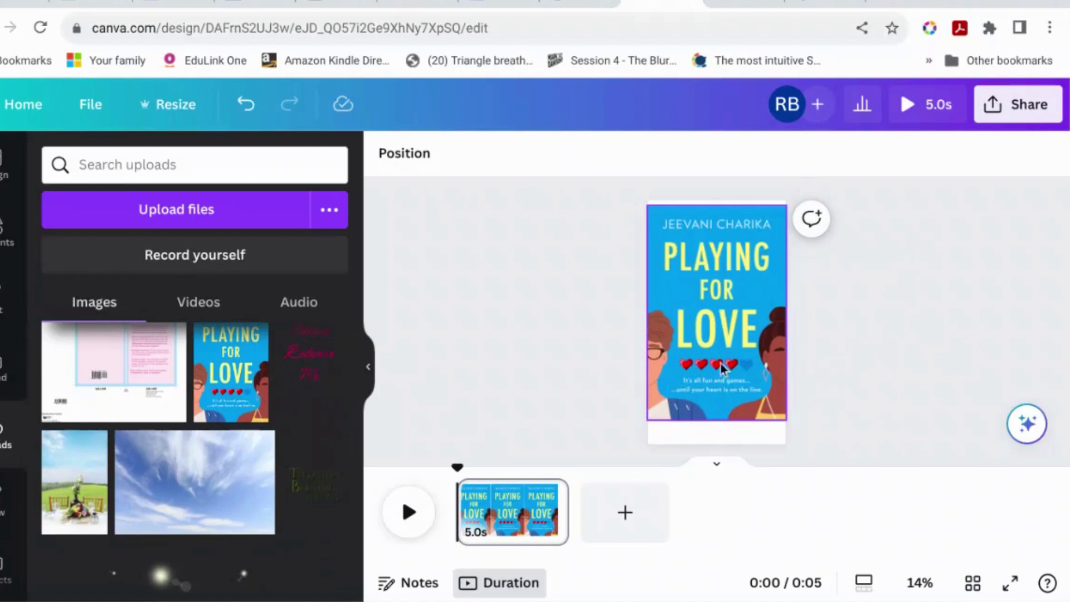
# Enlarge and widen the cover image, then move it down to centre it
pyautogui.click(739, 318)
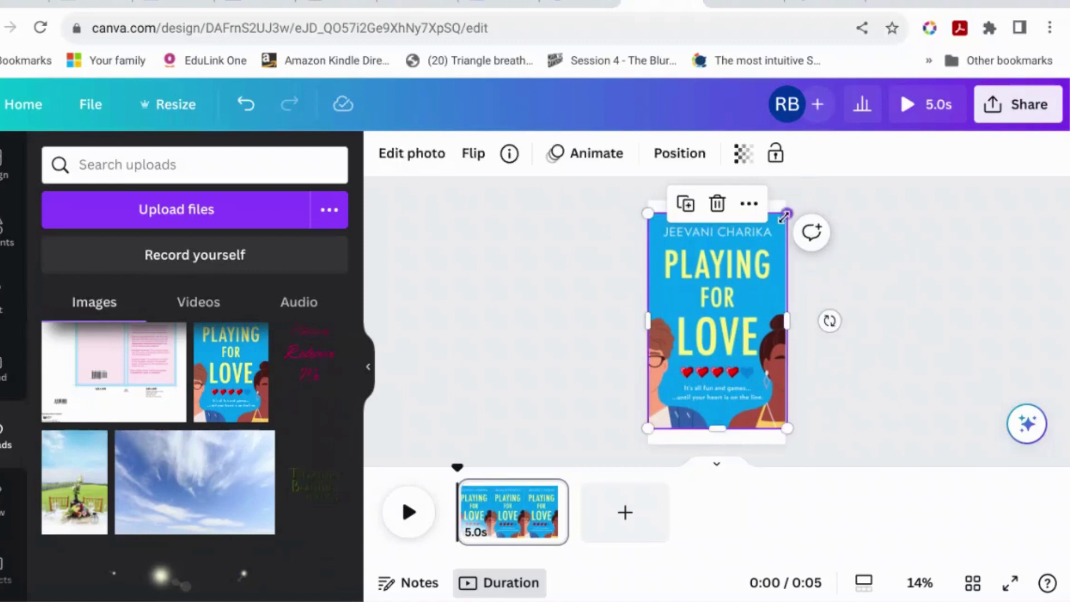
pyautogui.moveTo(786, 208); pyautogui.dragTo(823, 180)
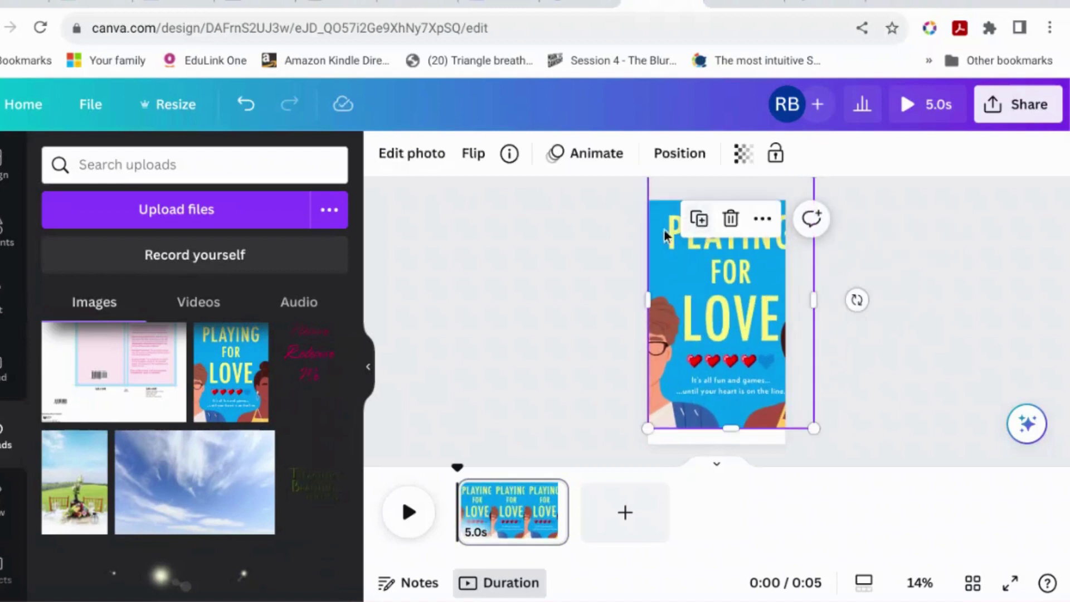
pyautogui.moveTo(651, 301); pyautogui.dragTo(611, 297)
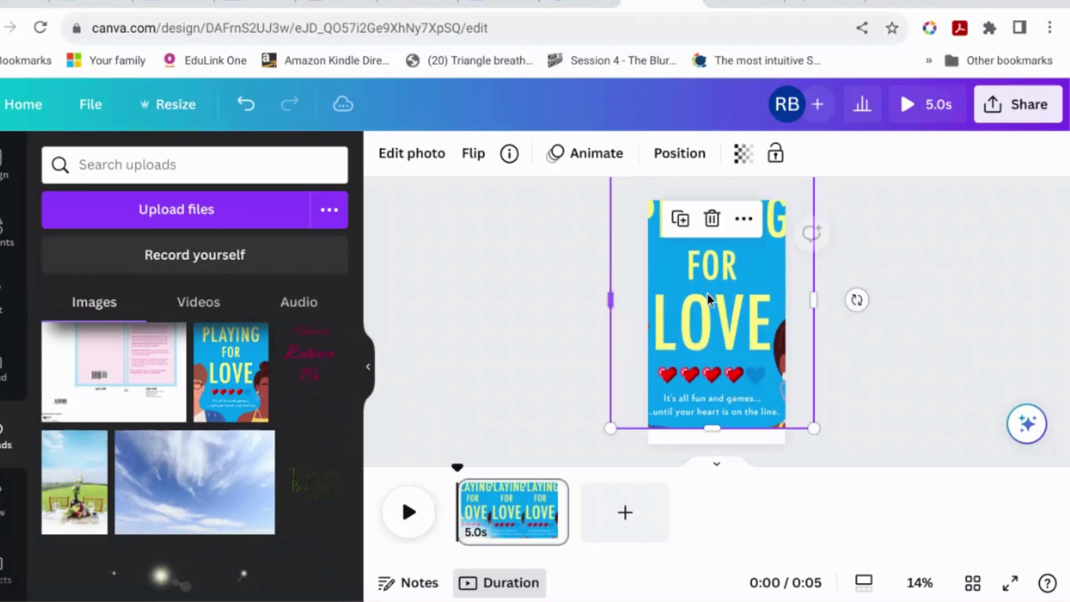
pyautogui.moveTo(732, 301); pyautogui.dragTo(731, 310)
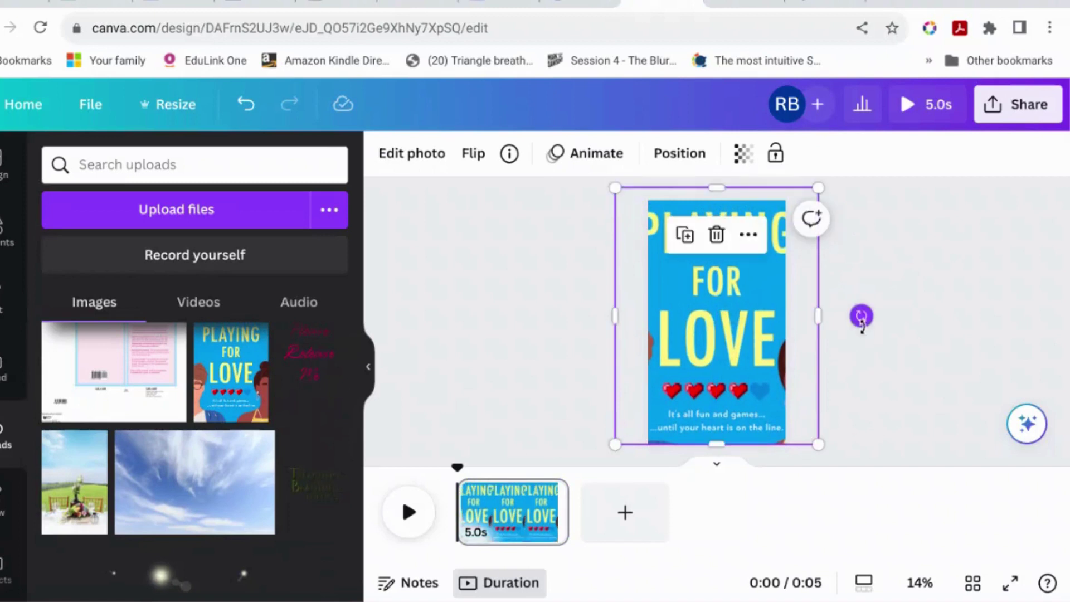
pyautogui.click(926, 315)
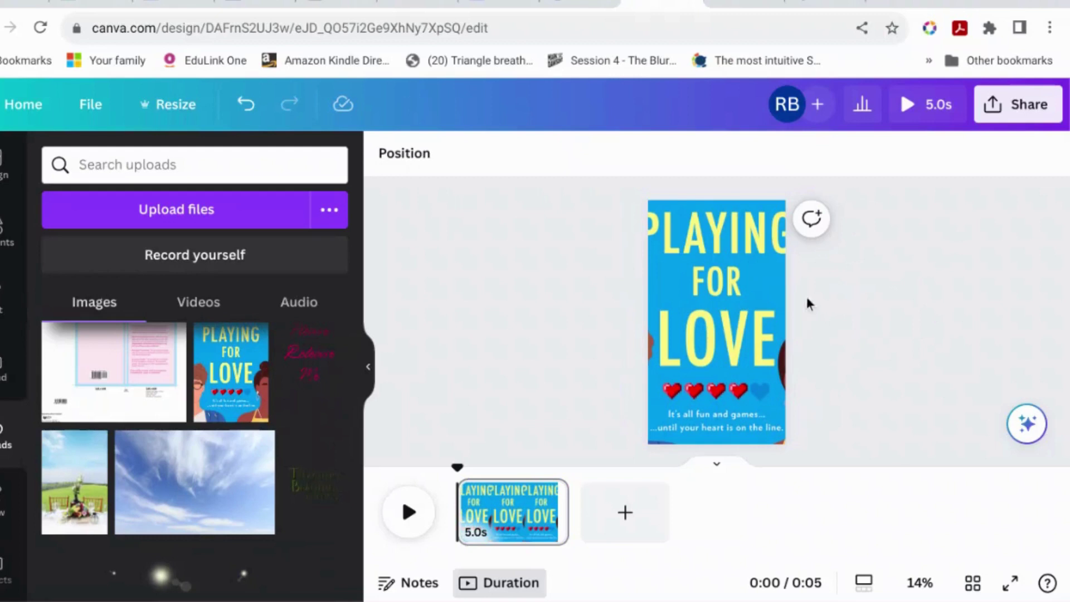
# Fine-tune the cover to 1,522 × 1,920 and re-centre it on the page, then select the page
pyautogui.click(764, 304)
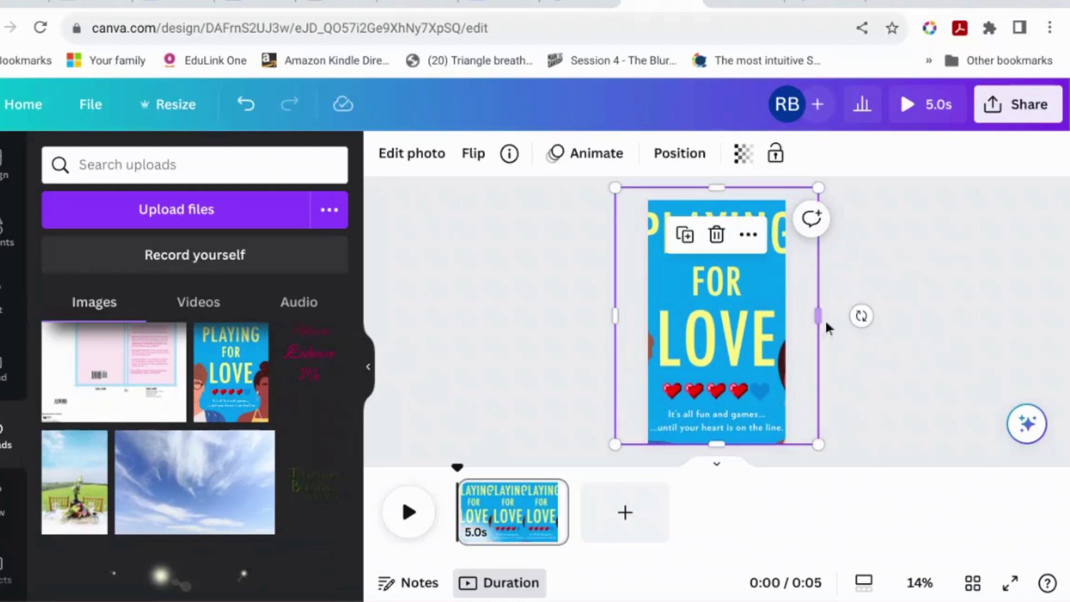
pyautogui.moveTo(817, 316); pyautogui.dragTo(806, 314)
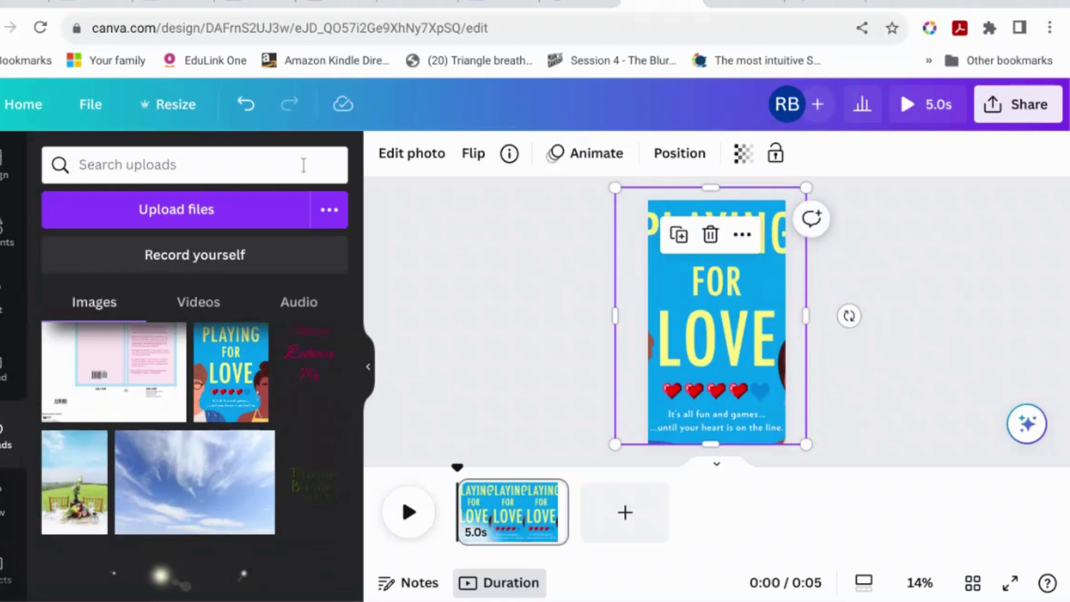
pyautogui.click(246, 106)
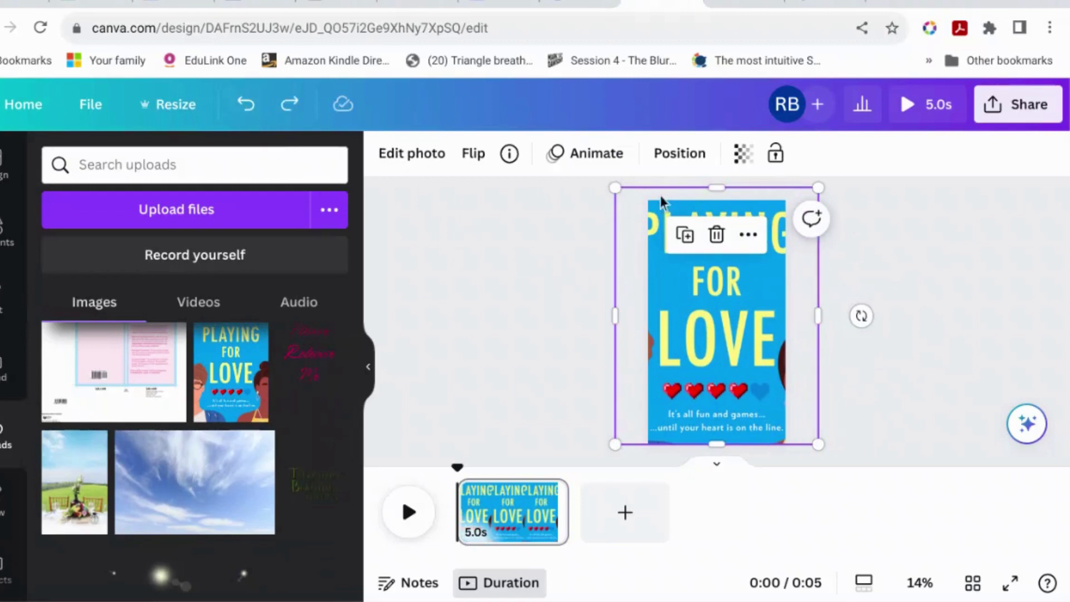
pyautogui.moveTo(615, 187); pyautogui.dragTo(628, 205)
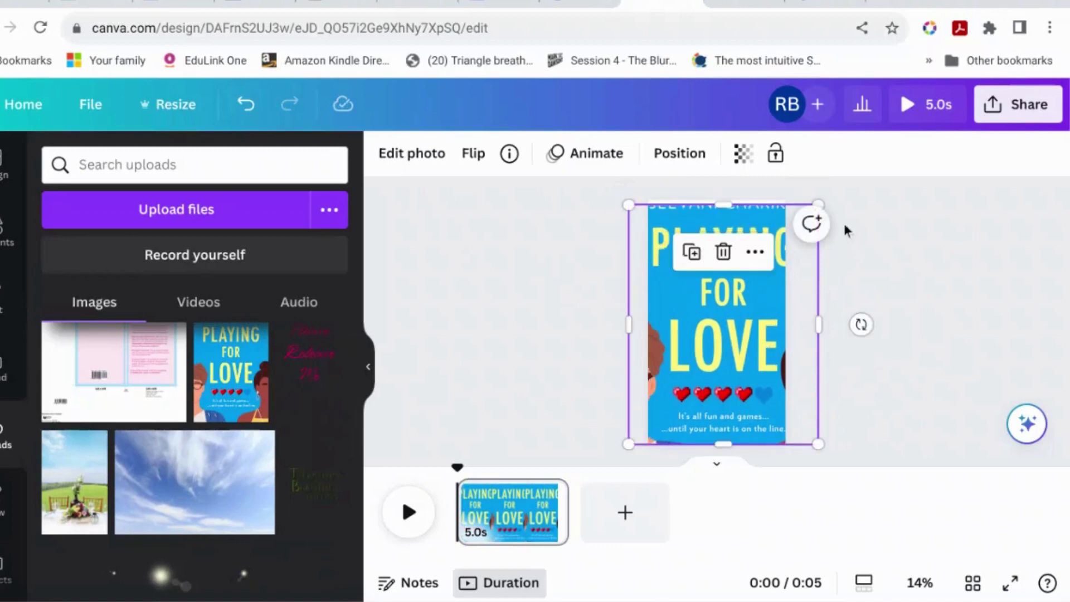
pyautogui.moveTo(818, 202); pyautogui.dragTo(815, 207)
pyautogui.moveTo(774, 314); pyautogui.dragTo(772, 306)
pyautogui.click(958, 323)
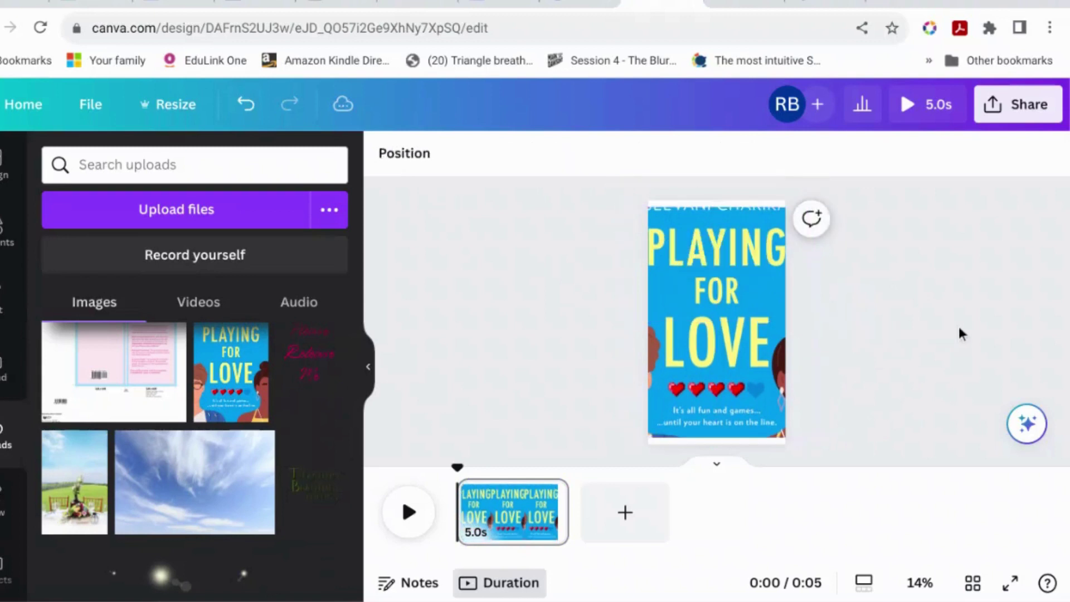
pyautogui.click(755, 442)
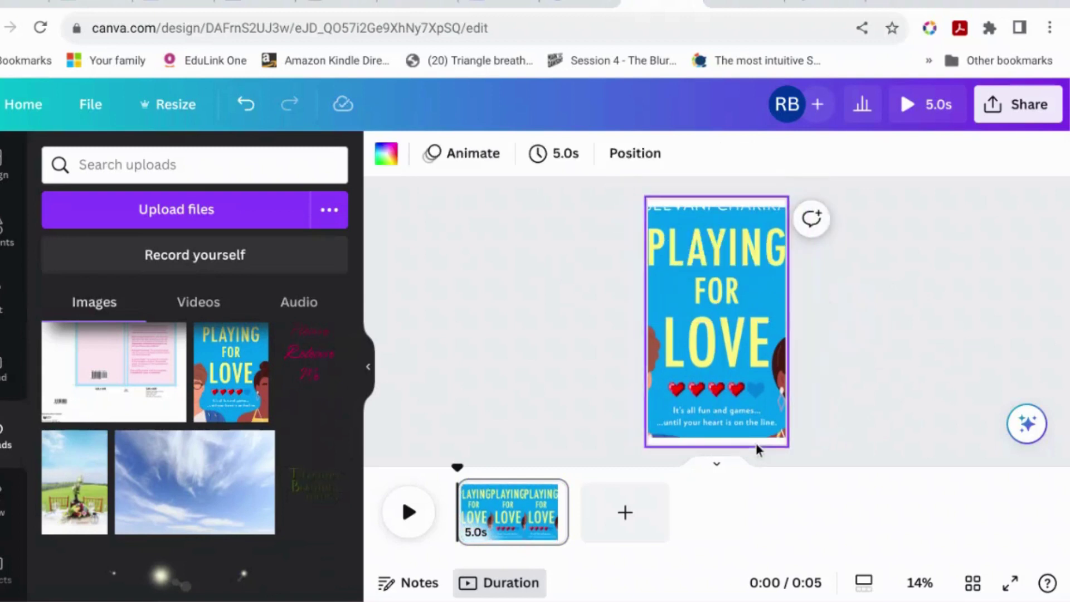
# Set the page background colour to the cover's light blue
pyautogui.click(389, 158)
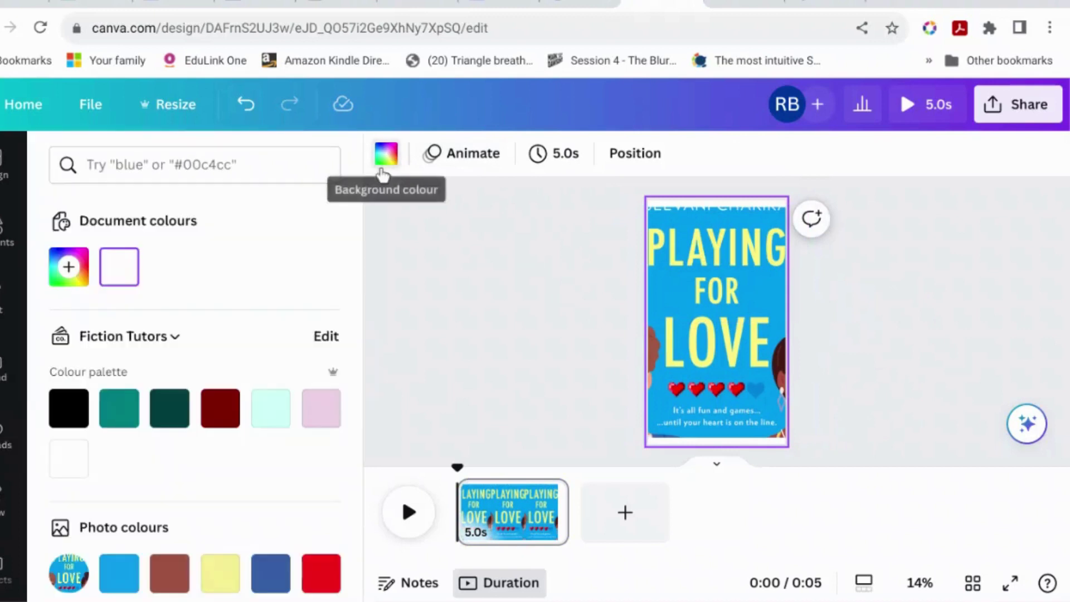
pyautogui.click(128, 589)
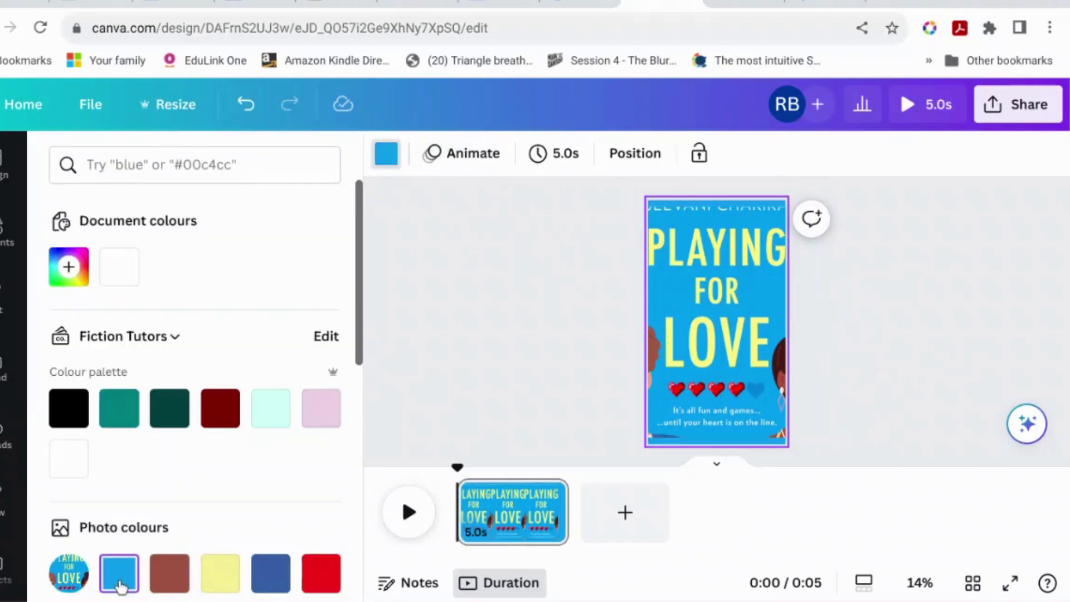
pyautogui.click(684, 290)
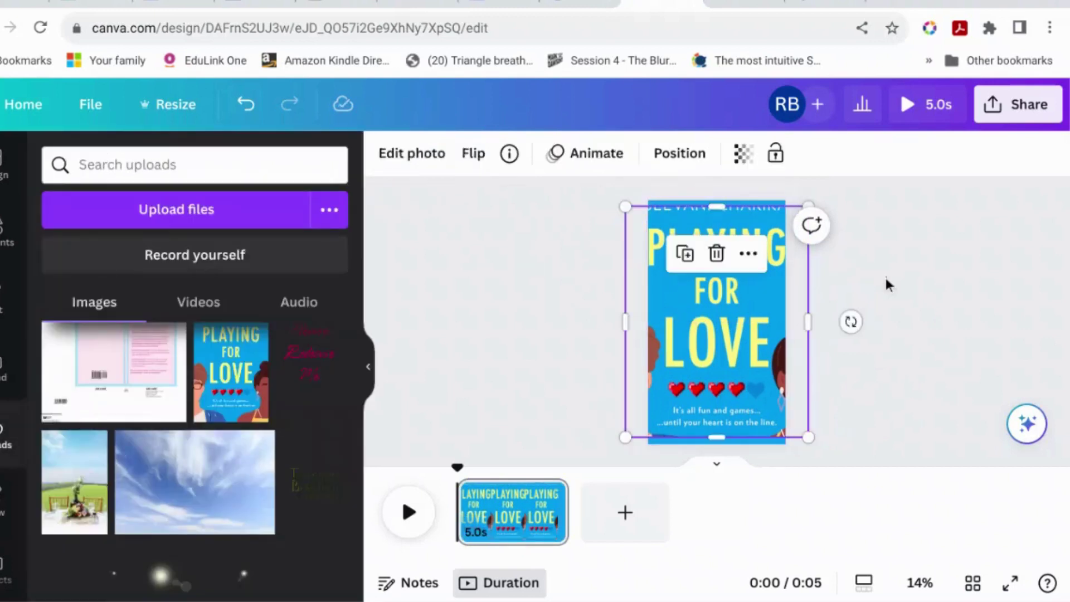
pyautogui.click(885, 278)
# Stretch the cover up to the page top and down to the bottom (1,437 × 2,121)
pyautogui.click(747, 290)
pyautogui.moveTo(717, 207); pyautogui.dragTo(716, 186)
pyautogui.moveTo(716, 437); pyautogui.dragTo(717, 454)
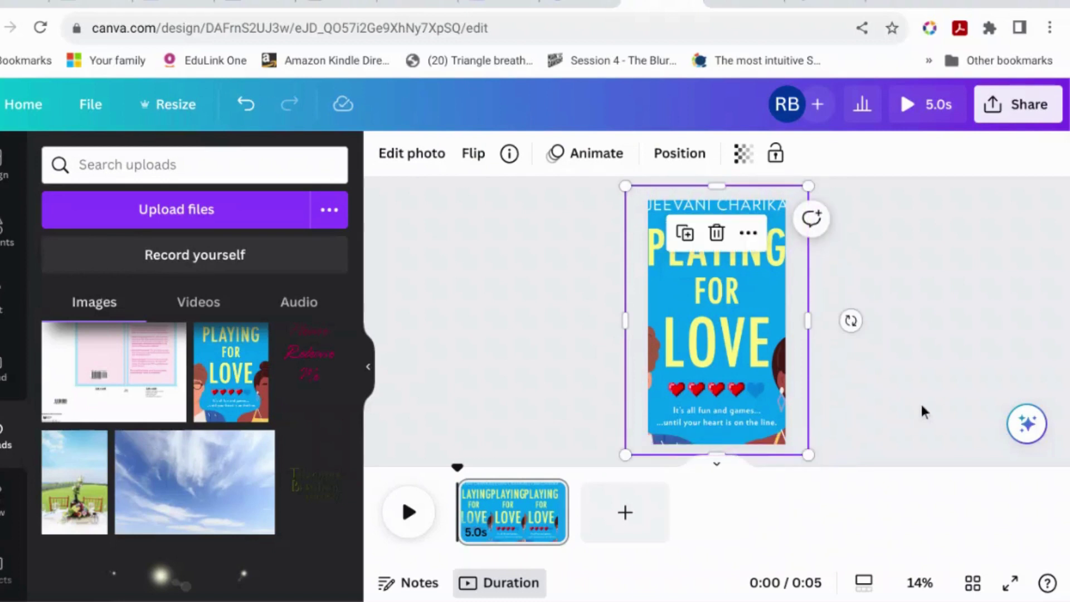
pyautogui.click(922, 411)
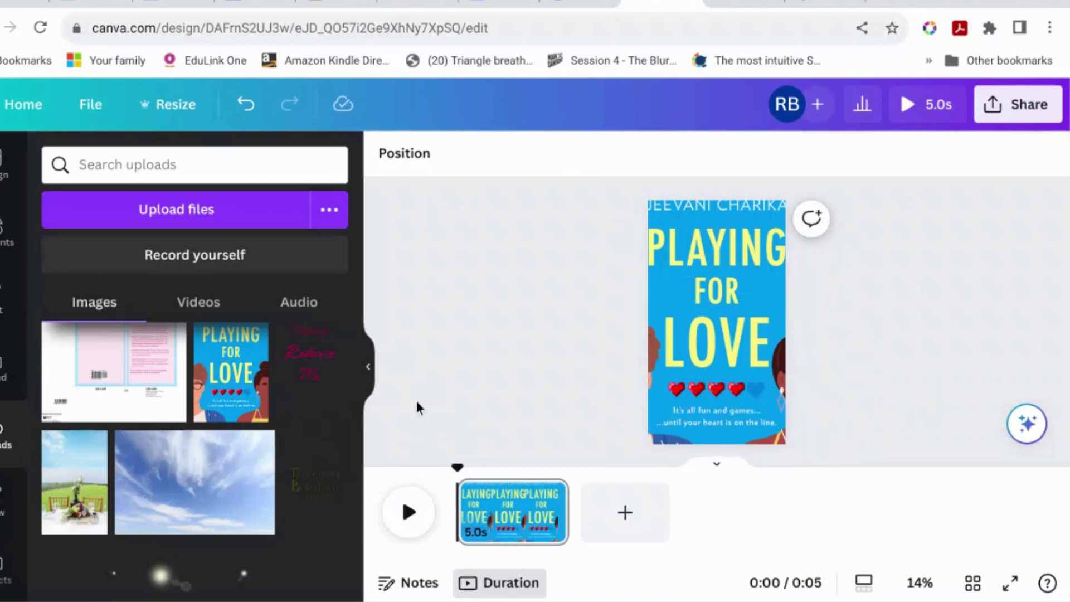
# Paste a square, colour it the cover's blue, and reshape it into a wide, short strip
pyautogui.hotkey('ctrl', 'v')
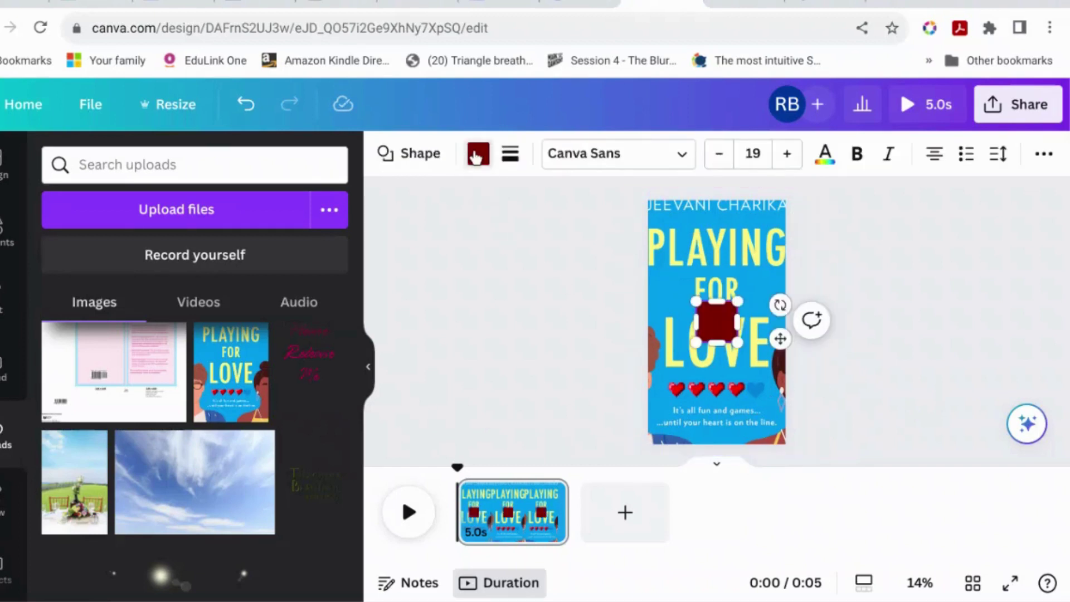
pyautogui.click(477, 154)
pyautogui.click(118, 573)
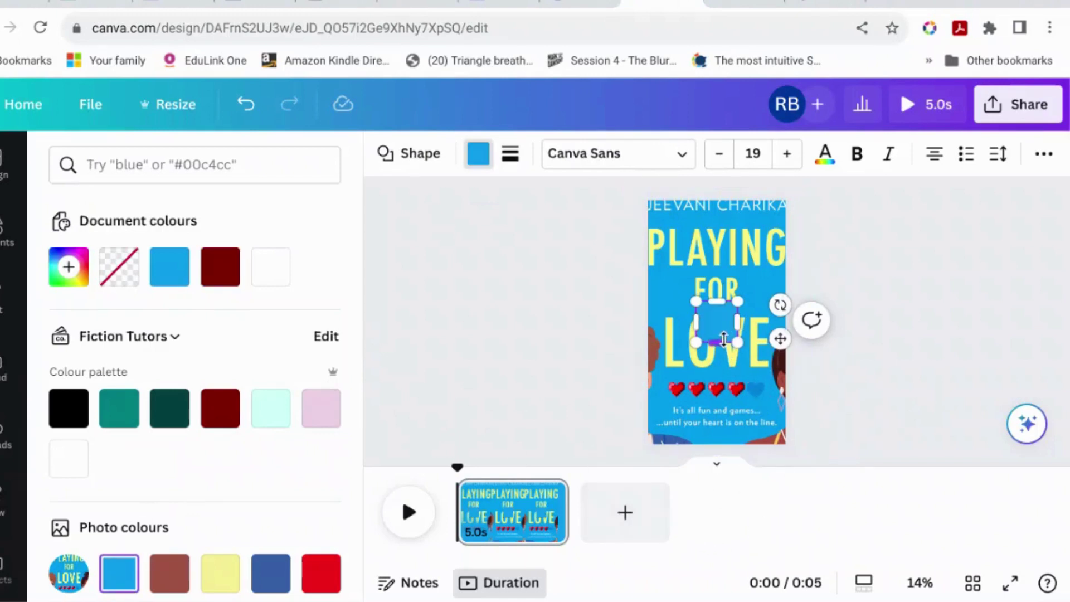
pyautogui.moveTo(723, 339); pyautogui.dragTo(785, 316)
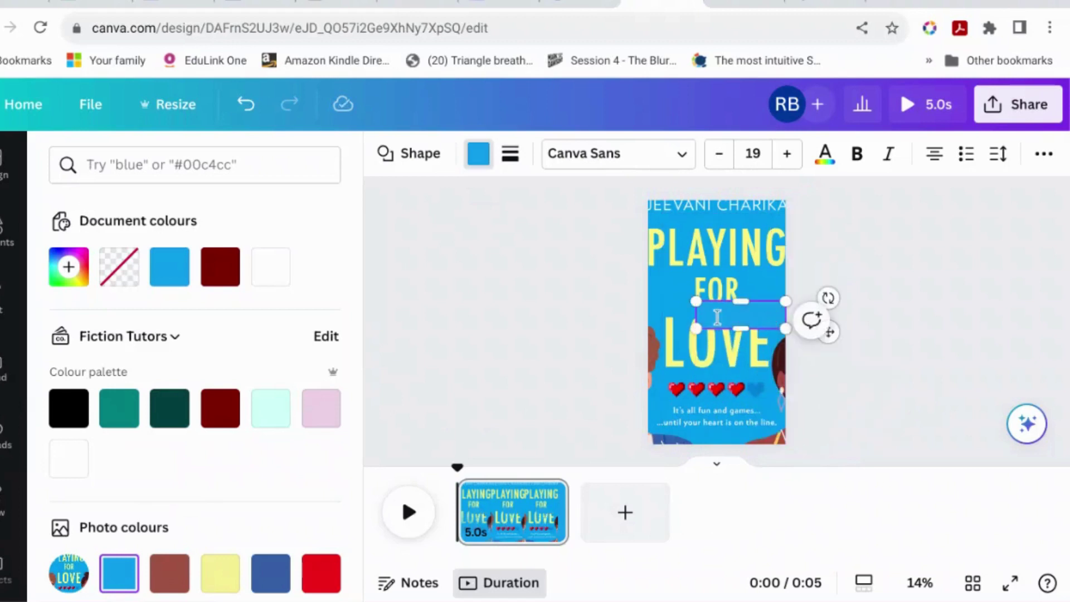
pyautogui.moveTo(697, 315); pyautogui.dragTo(650, 316)
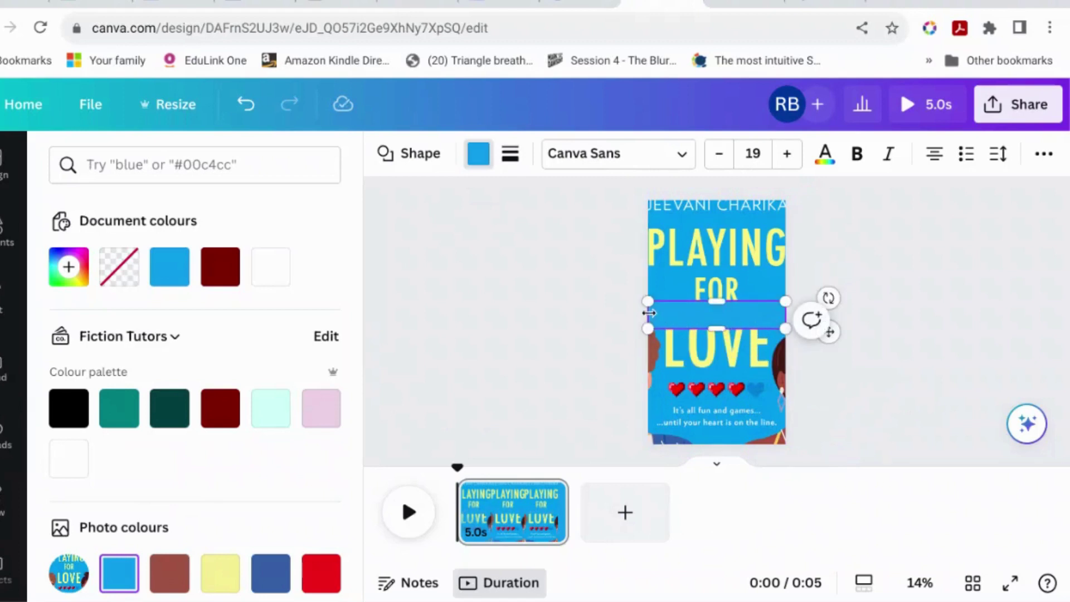
pyautogui.moveTo(646, 313); pyautogui.dragTo(654, 315)
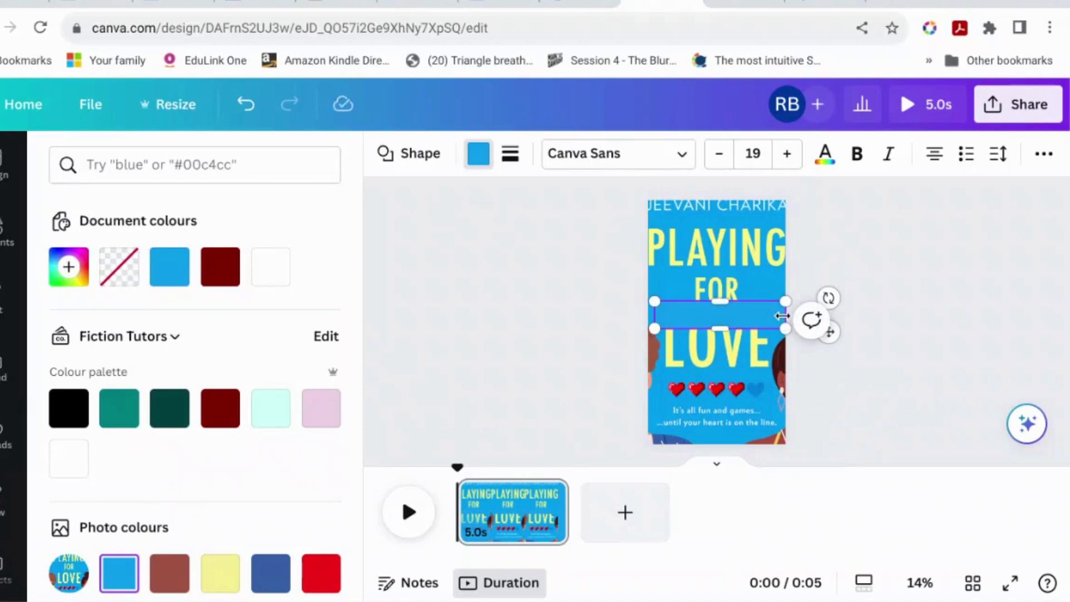
pyautogui.moveTo(783, 315); pyautogui.dragTo(773, 316)
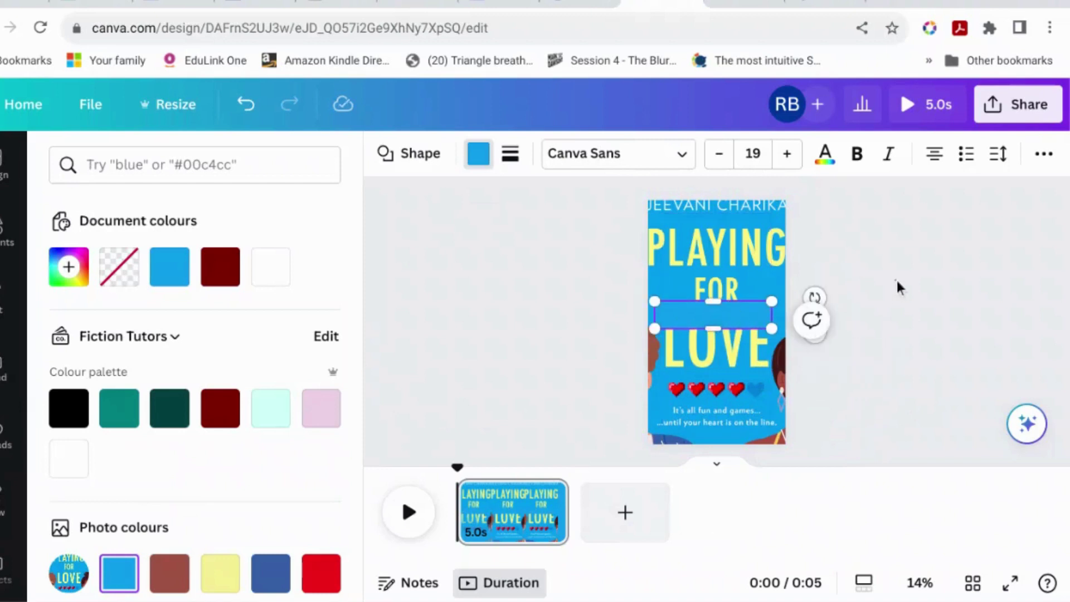
# Move the blue box down over the tagline below the hearts and adjust it to 918 × 214
pyautogui.click(745, 316)
pyautogui.click(754, 310)
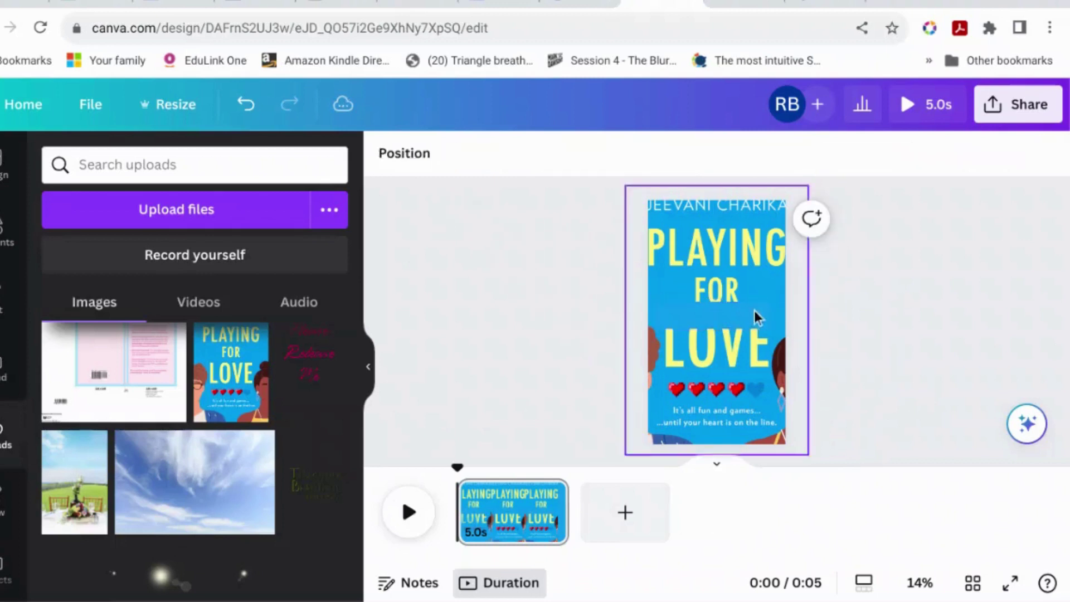
pyautogui.moveTo(752, 313); pyautogui.dragTo(752, 421)
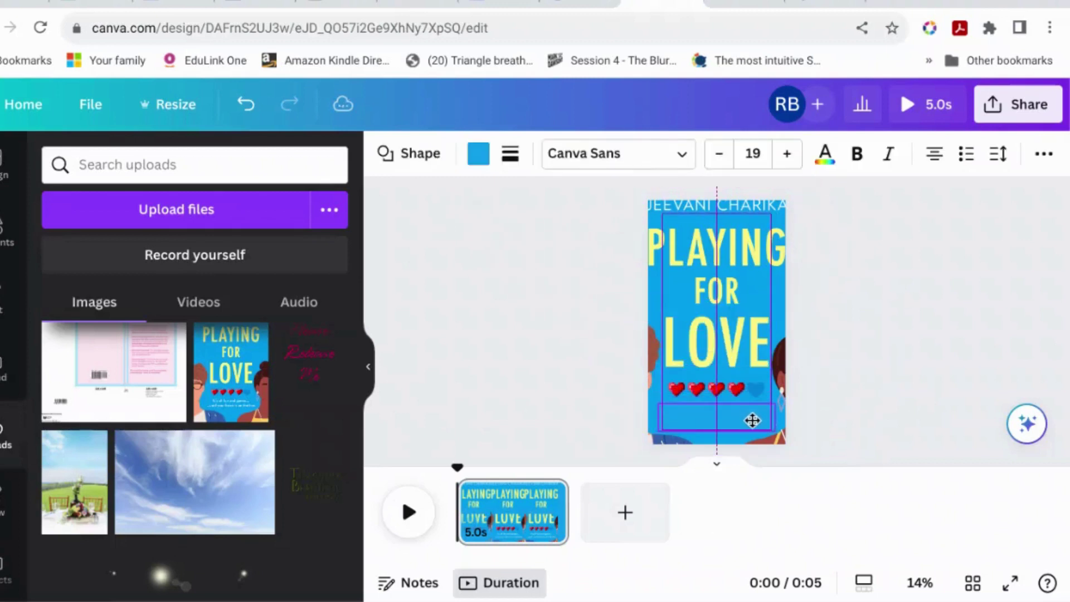
pyautogui.click(853, 405)
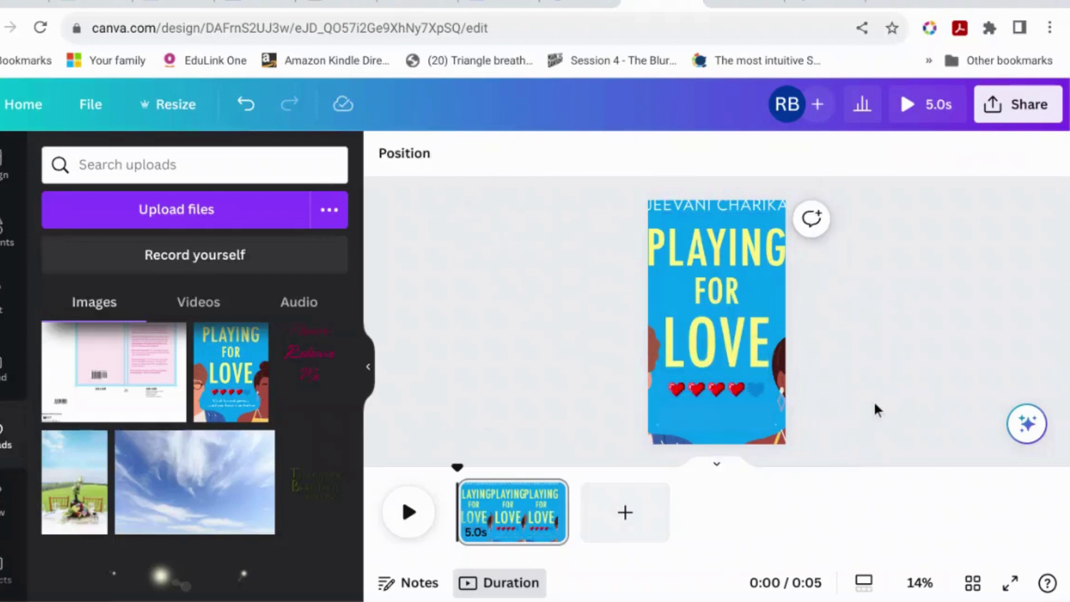
pyautogui.click(727, 425)
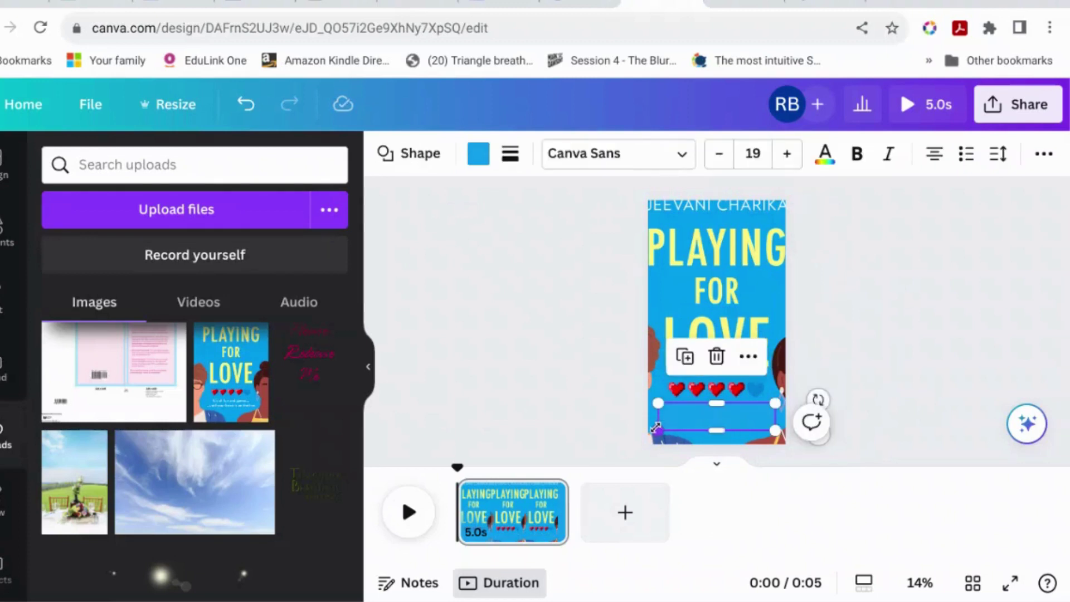
pyautogui.moveTo(656, 427); pyautogui.dragTo(655, 428)
pyautogui.click(970, 392)
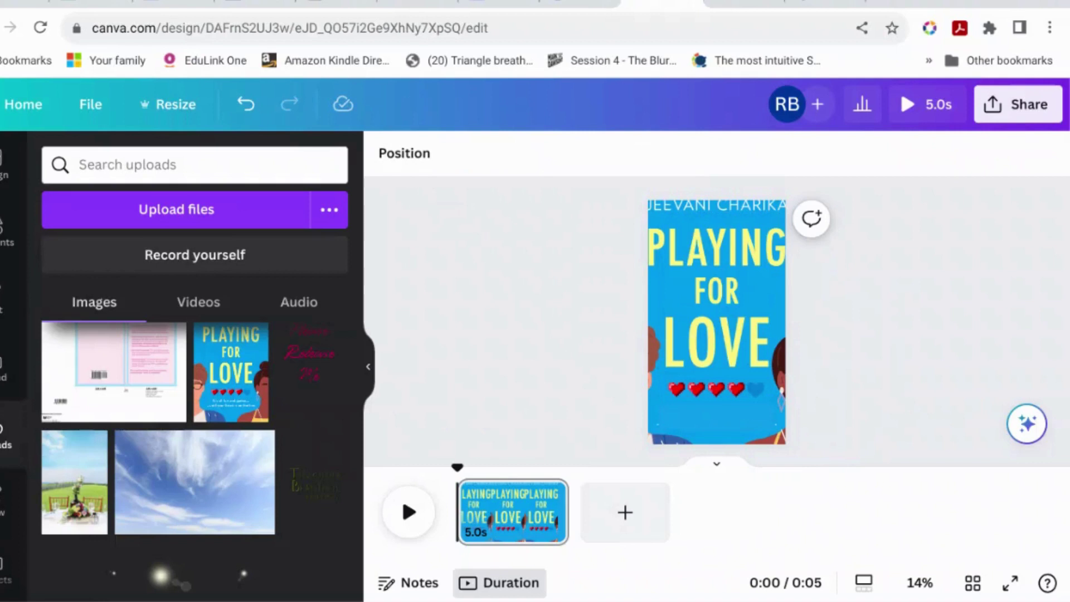
# Duplicate the cover image and crop the copy down to a single red heart
pyautogui.click(770, 281)
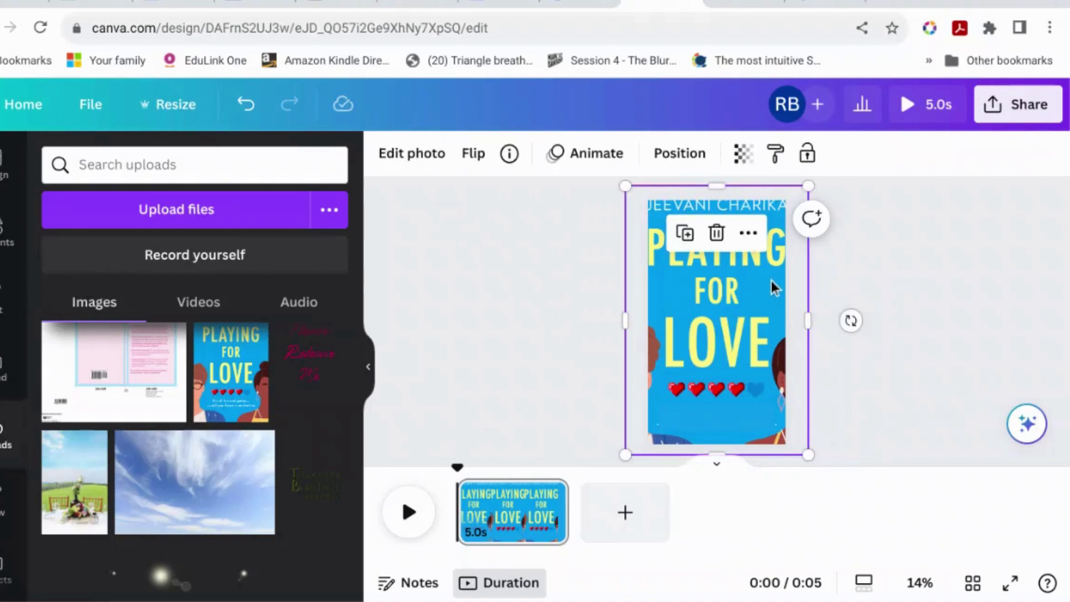
pyautogui.click(685, 233)
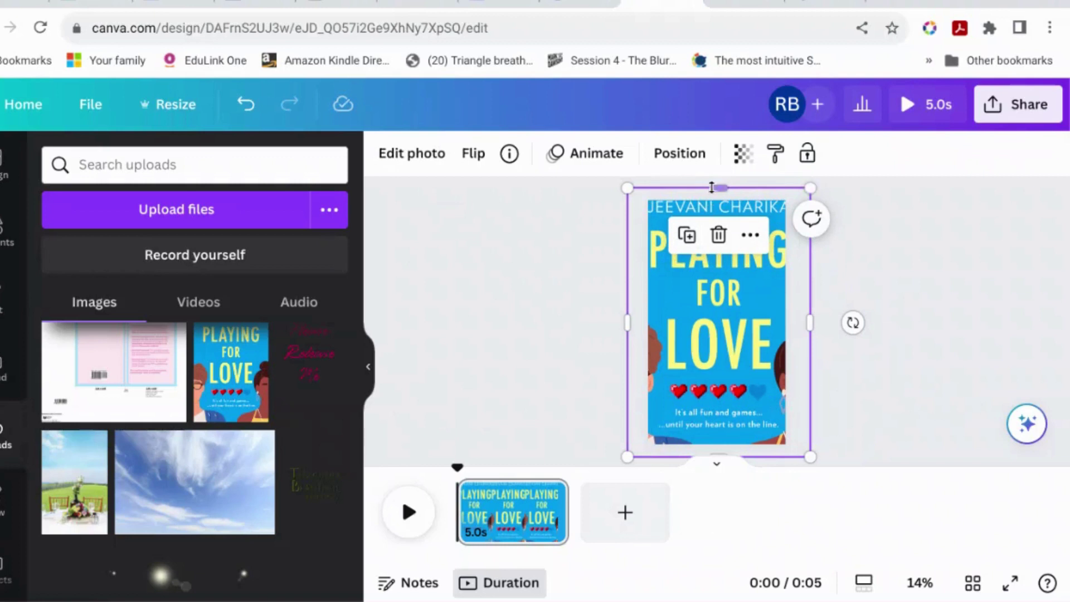
pyautogui.click(422, 160)
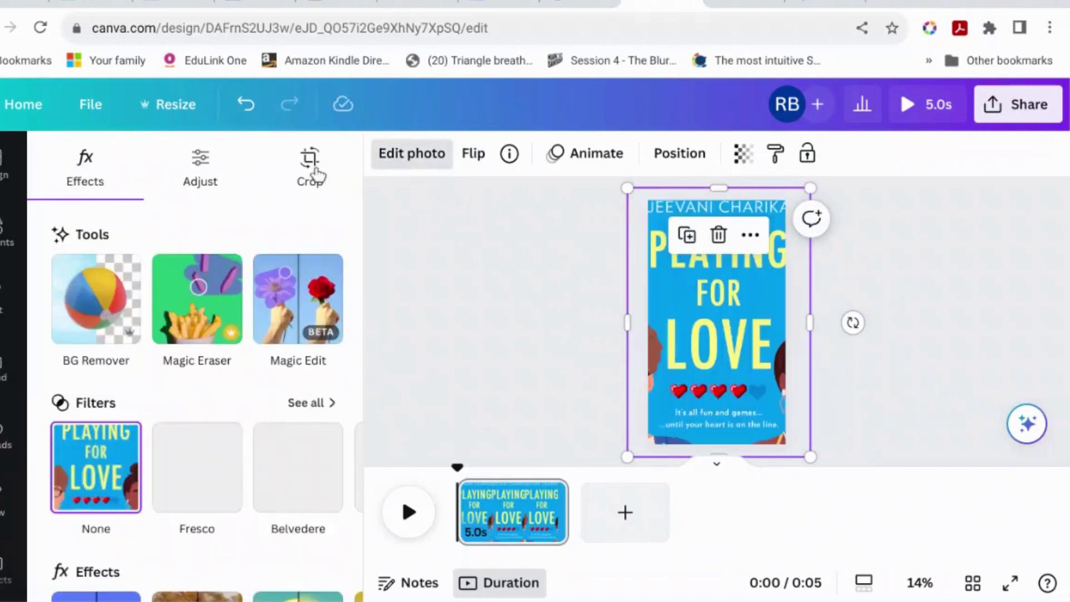
pyautogui.click(312, 173)
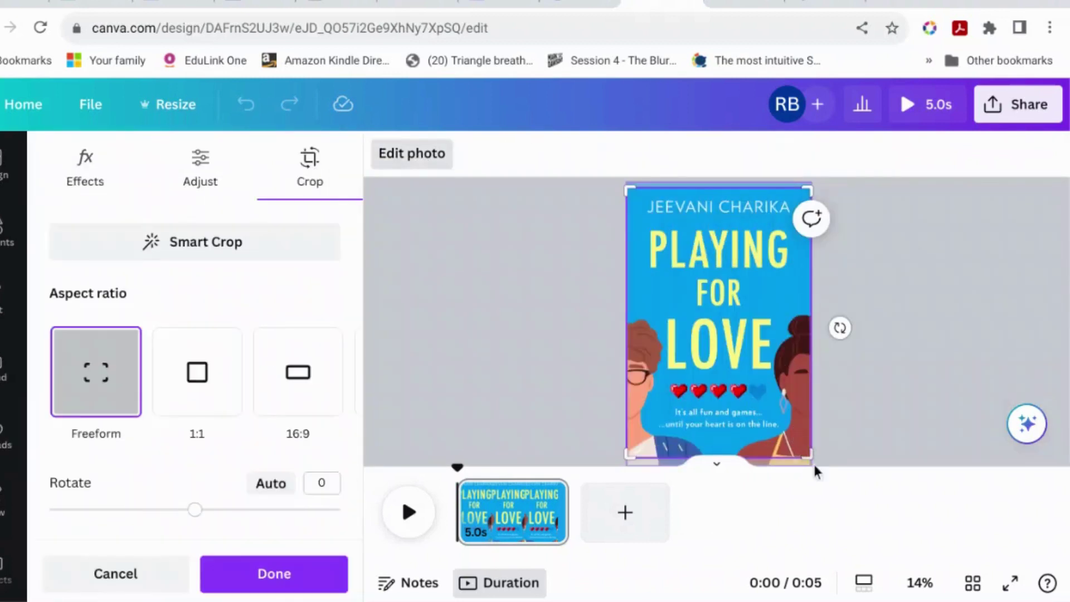
pyautogui.moveTo(813, 459); pyautogui.dragTo(746, 399)
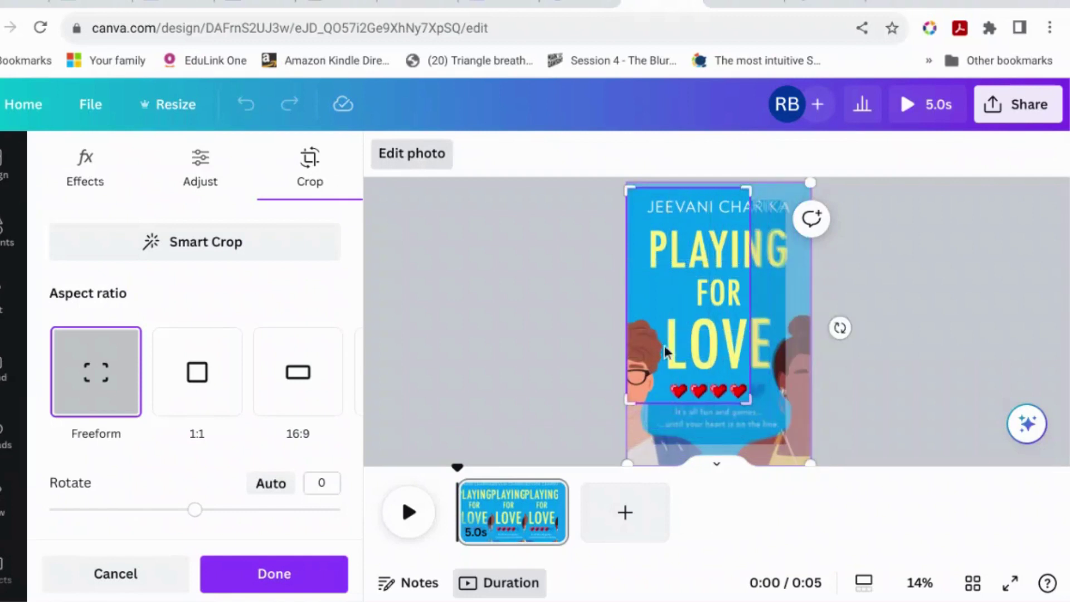
pyautogui.moveTo(629, 400); pyautogui.dragTo(733, 400)
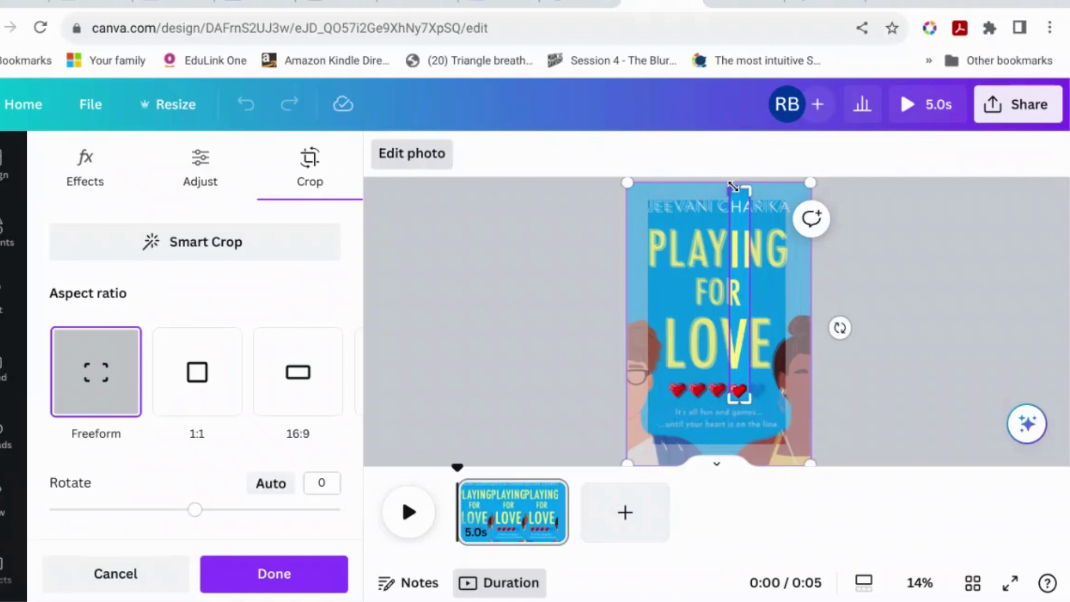
pyautogui.moveTo(732, 186); pyautogui.dragTo(728, 381)
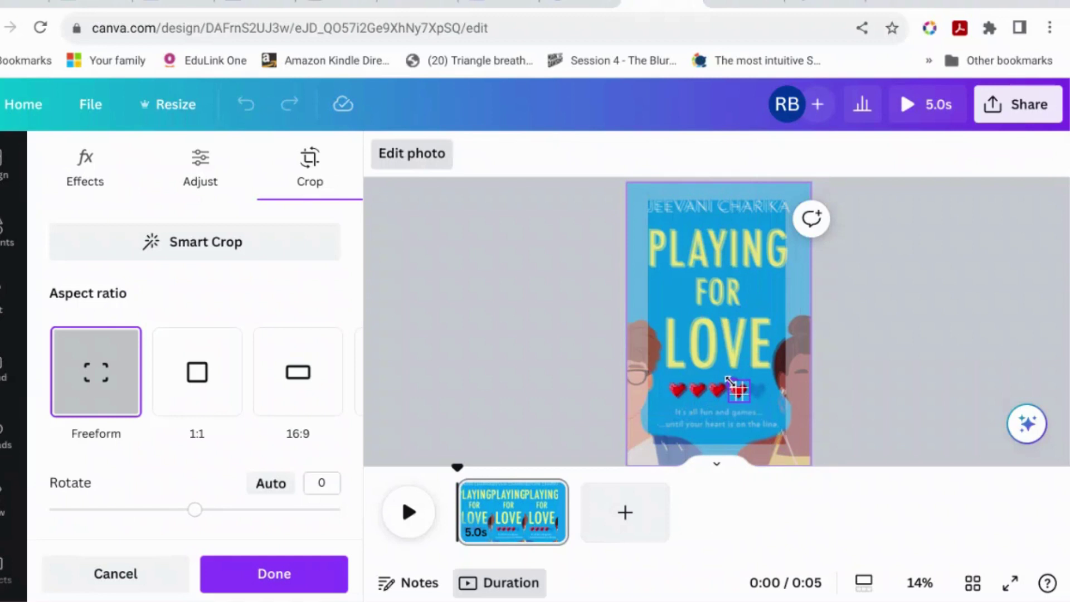
pyautogui.moveTo(728, 381); pyautogui.dragTo(728, 381)
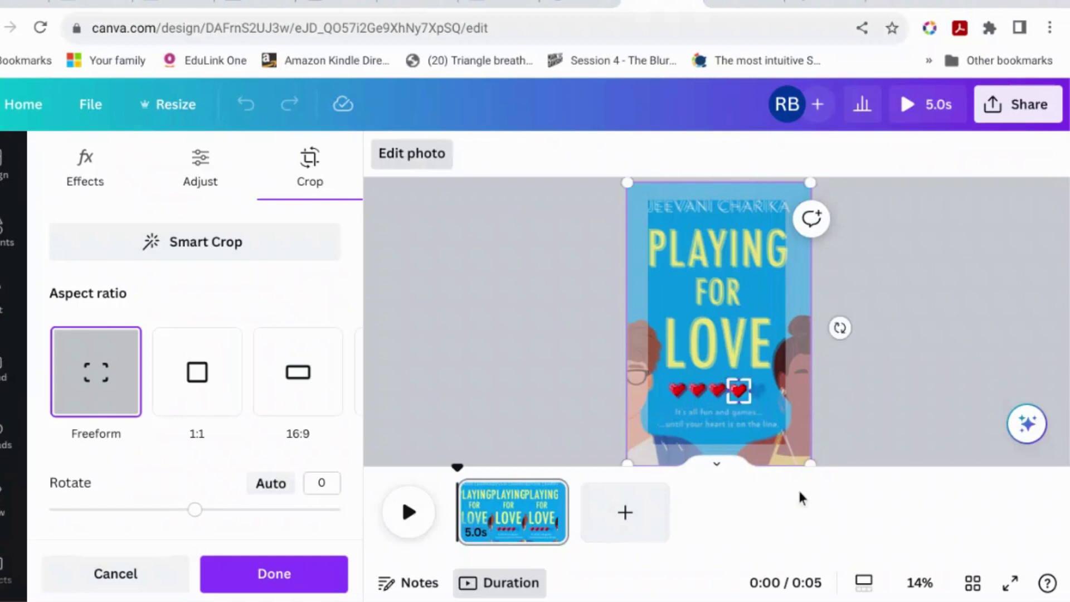
pyautogui.click(894, 396)
pyautogui.click(883, 402)
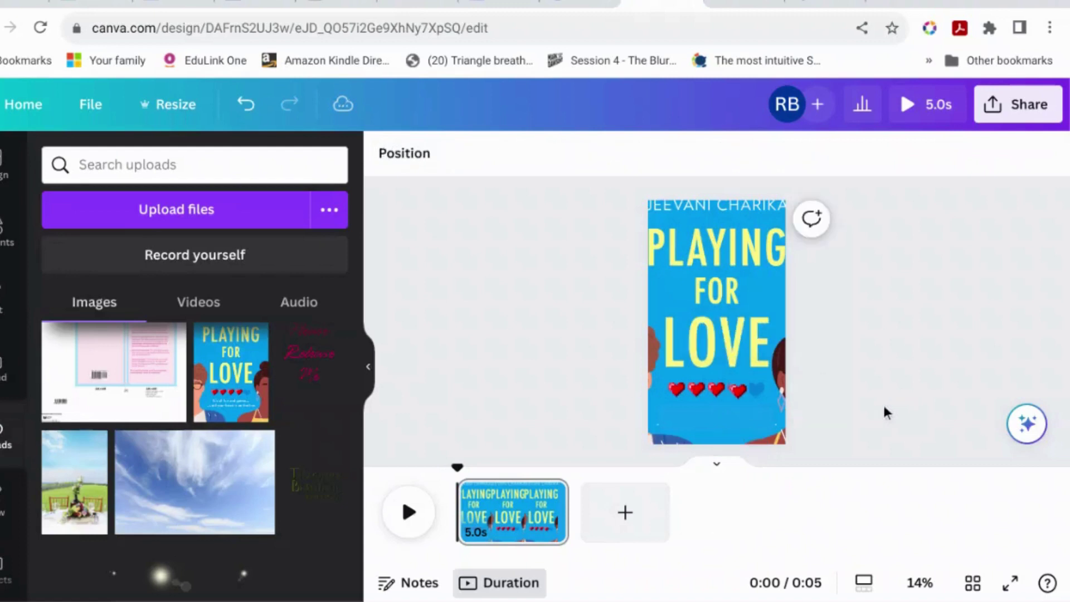
# Position the cropped red heart over the blue fifth heart, nudging it into line with the row
pyautogui.click(749, 390)
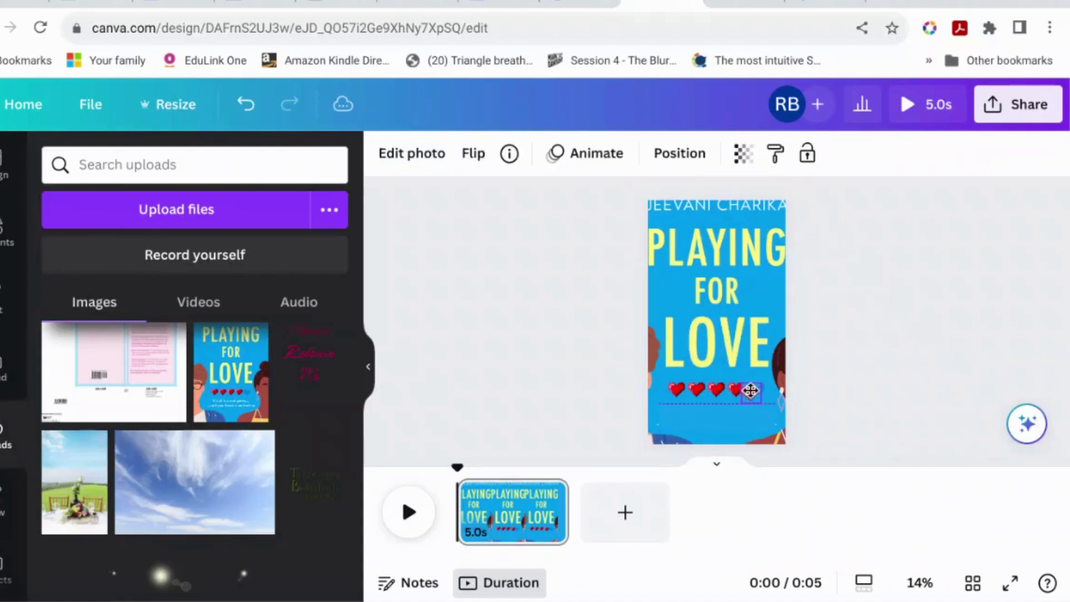
pyautogui.moveTo(750, 391); pyautogui.dragTo(754, 385)
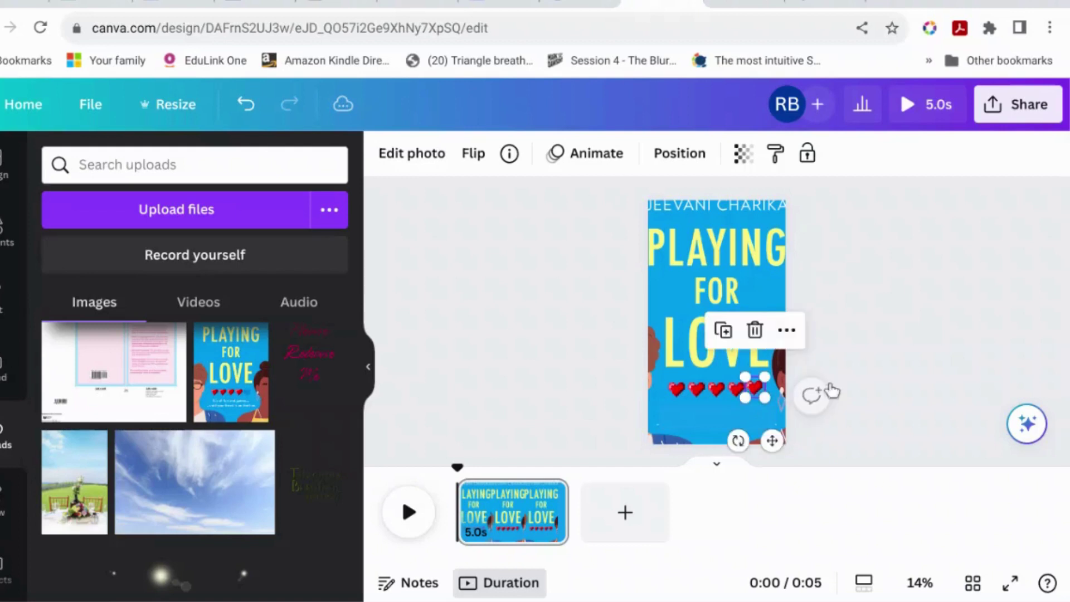
pyautogui.click(882, 378)
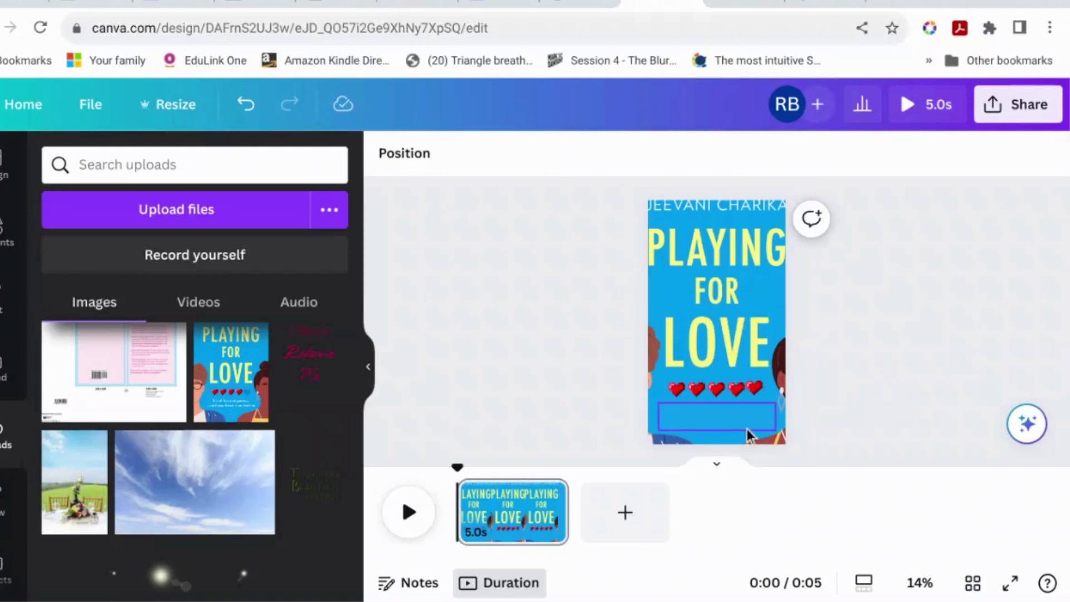
pyautogui.click(757, 393)
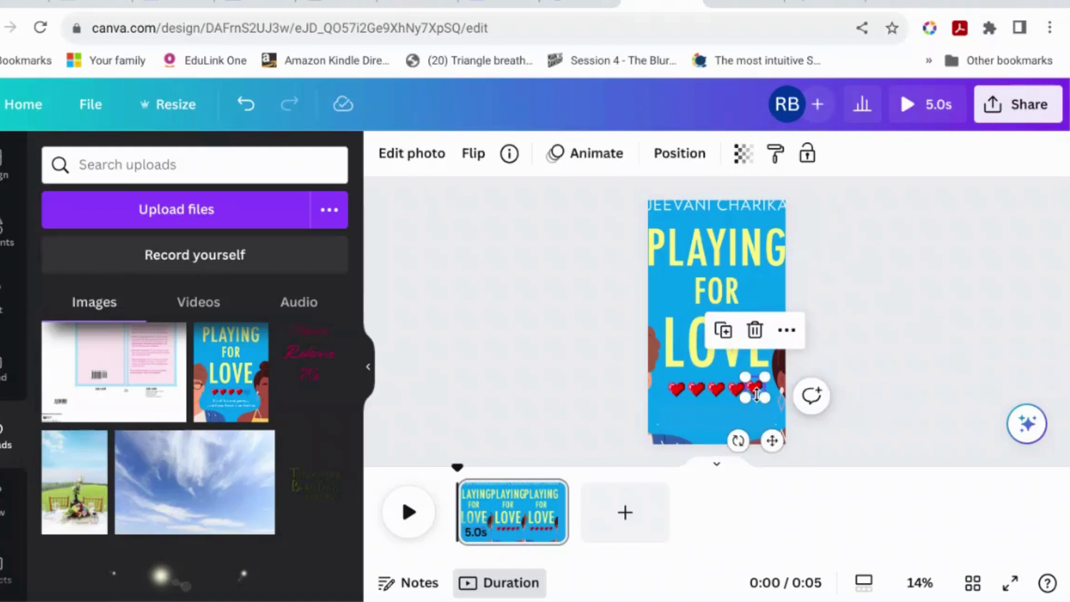
pyautogui.moveTo(756, 394); pyautogui.dragTo(757, 394)
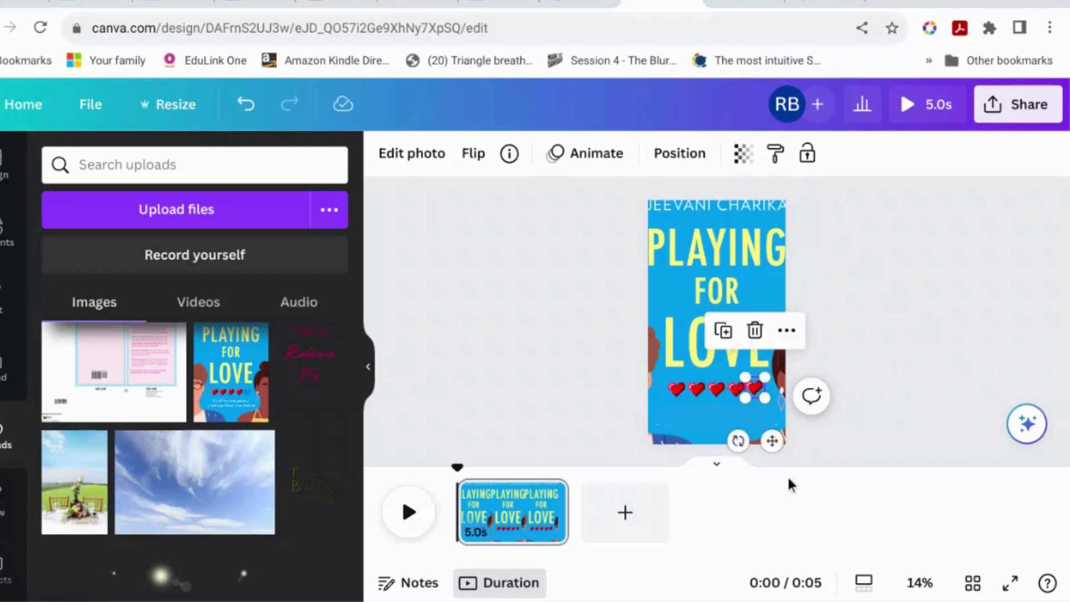
pyautogui.click(908, 392)
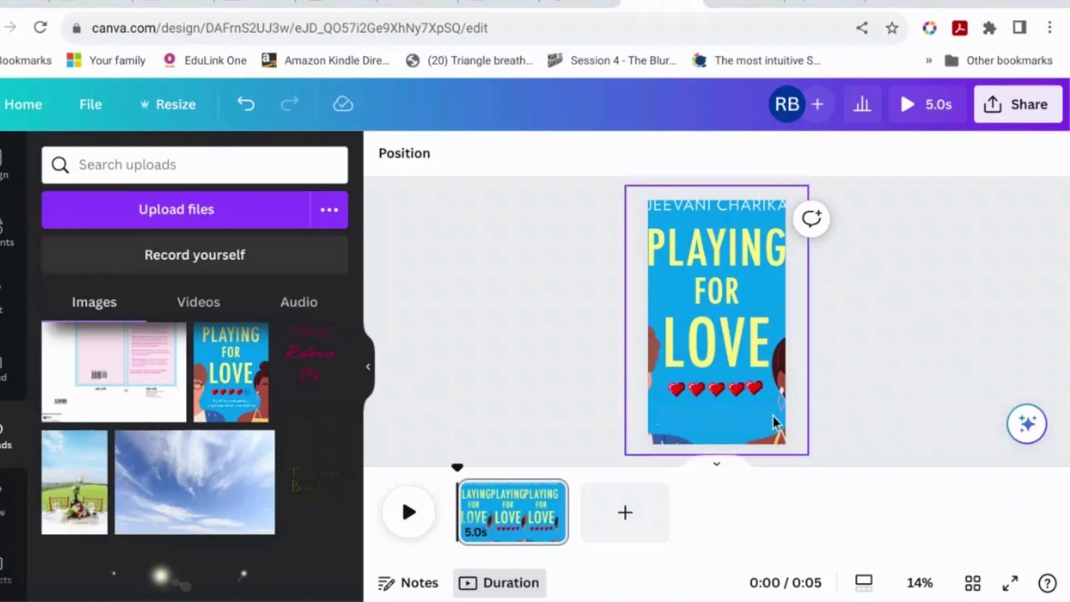
pyautogui.click(756, 390)
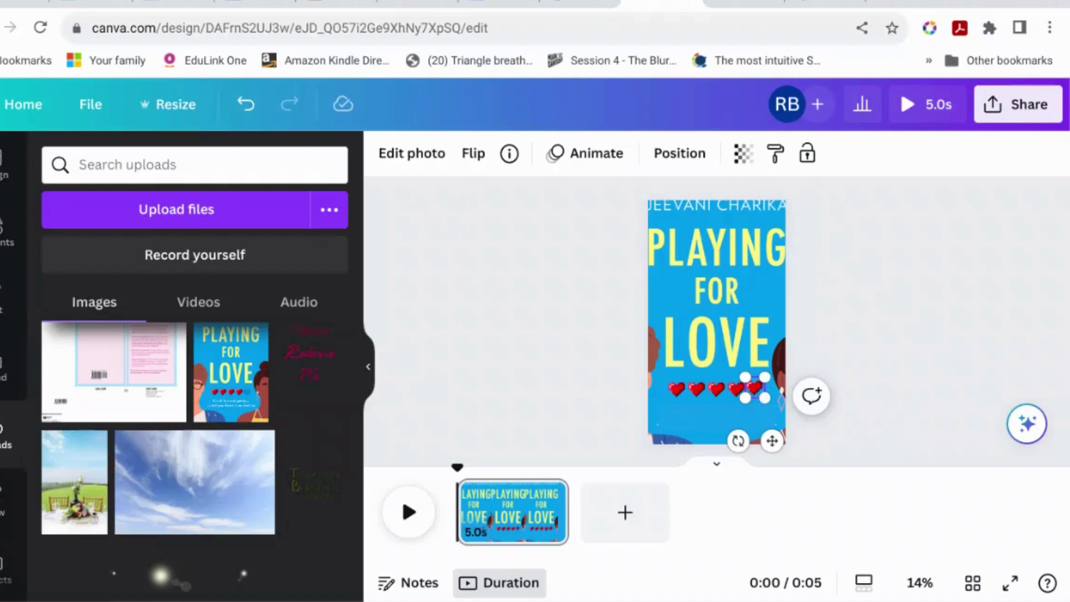
pyautogui.moveTo(757, 390); pyautogui.dragTo(758, 391)
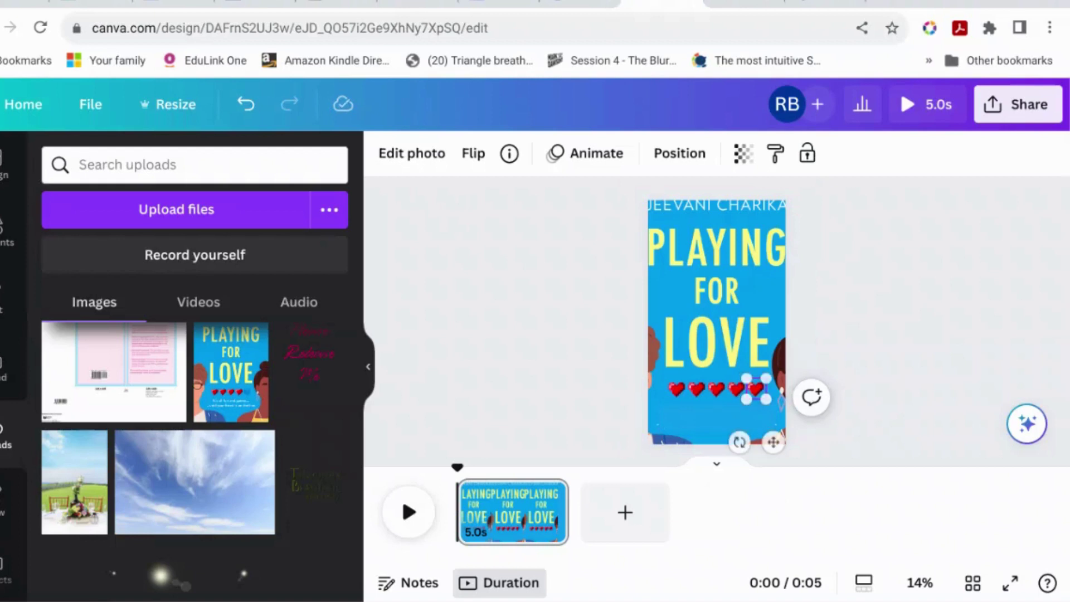
pyautogui.click(891, 363)
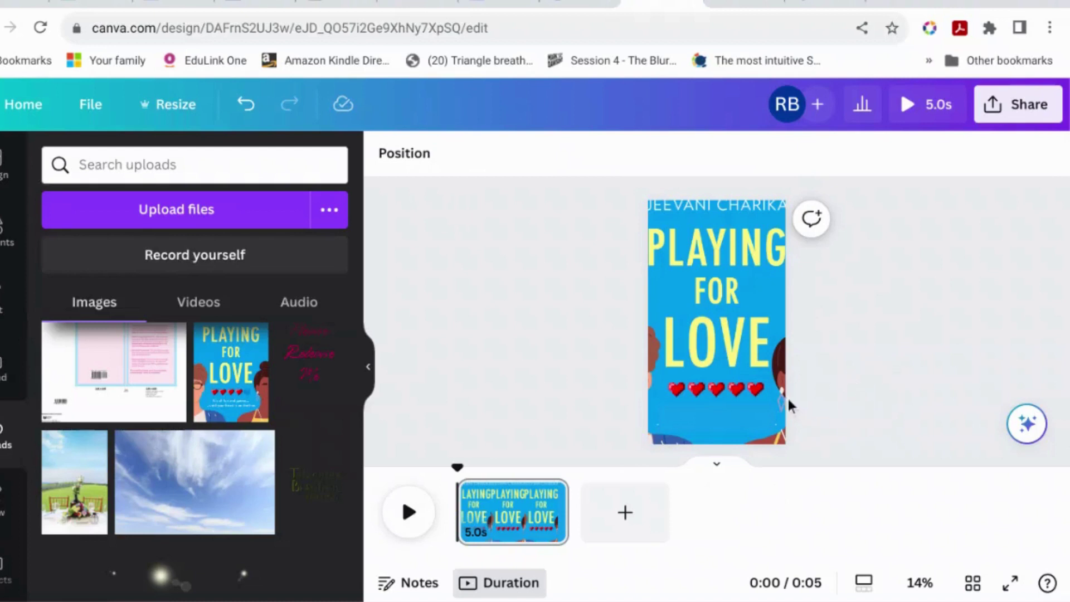
pyautogui.click(753, 395)
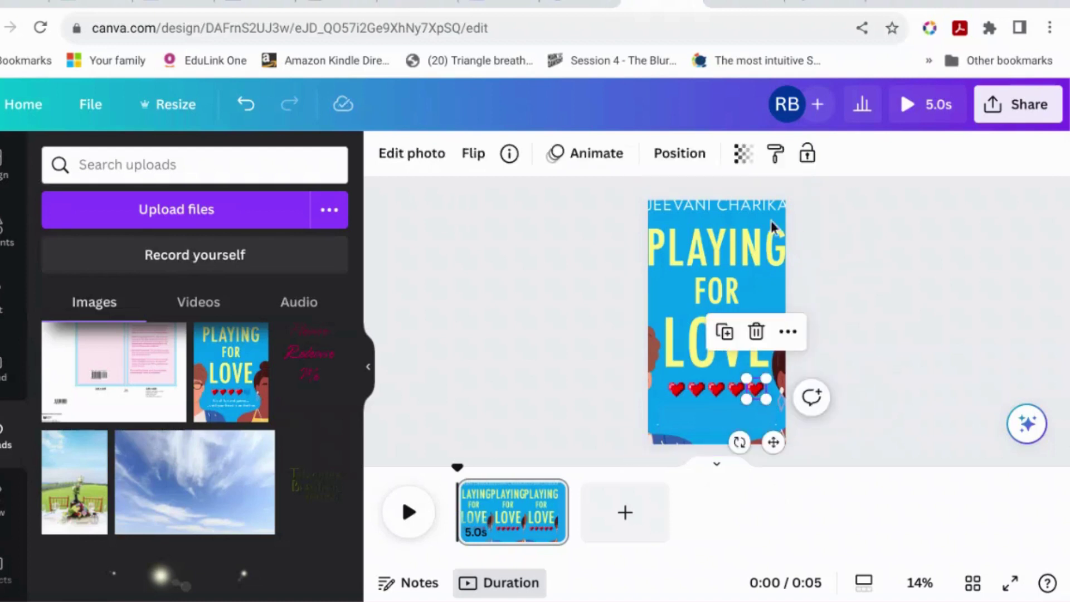
# Apply the Pulse motion effect from Animate to the small fifth heart
pyautogui.click(604, 156)
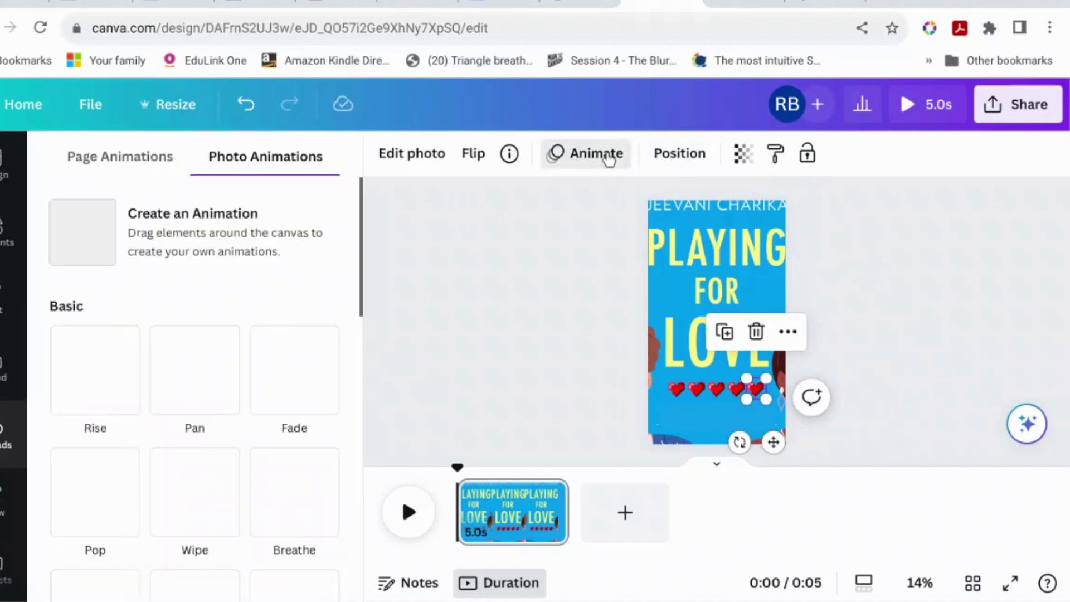
pyautogui.scroll(-15, 241, 342)
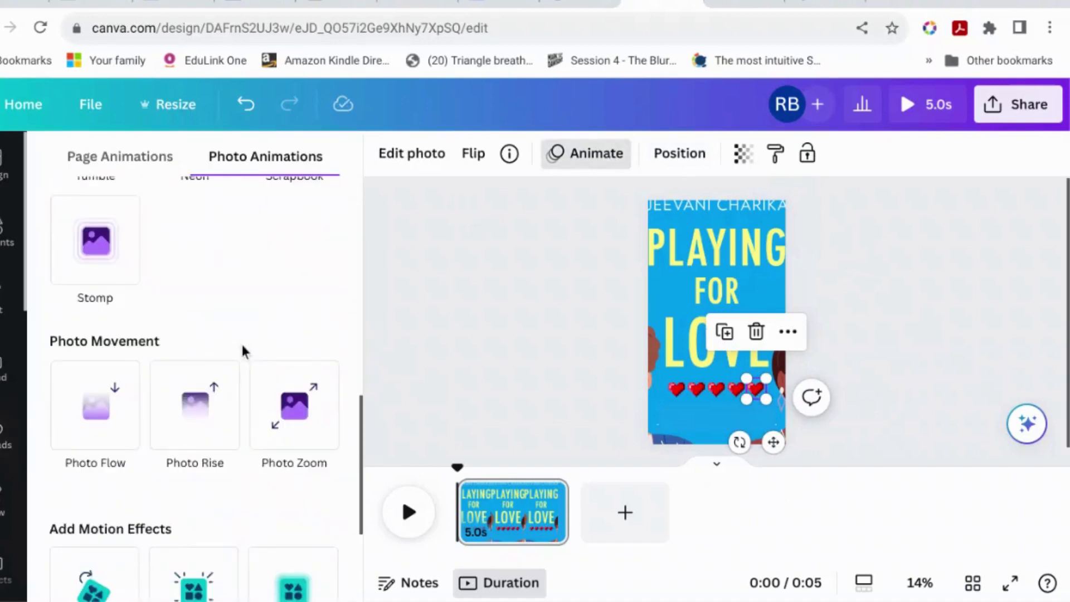
pyautogui.scroll(-2, 241, 342)
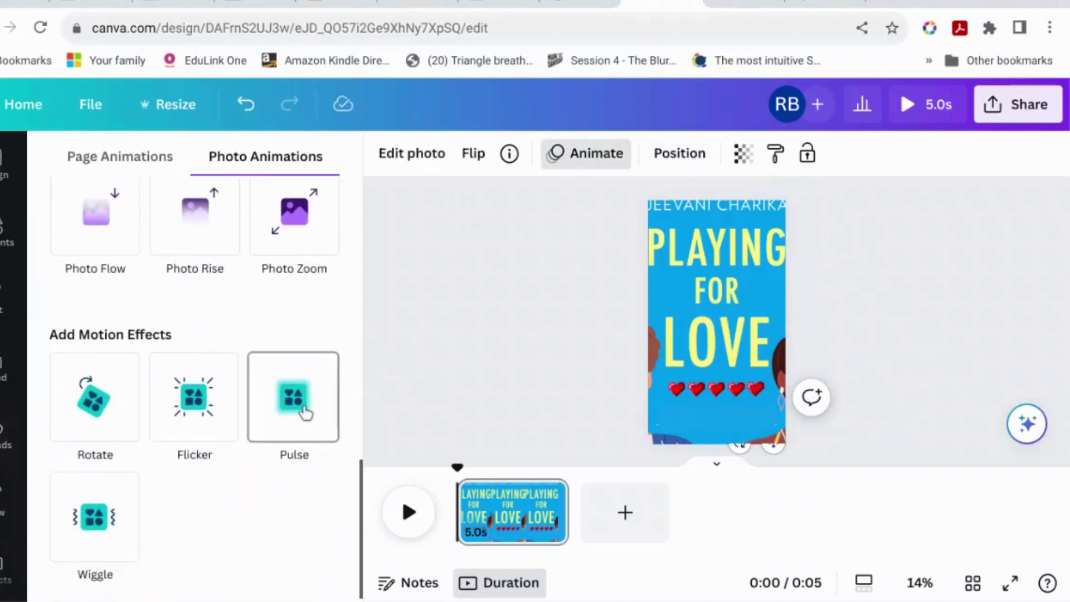
pyautogui.click(306, 413)
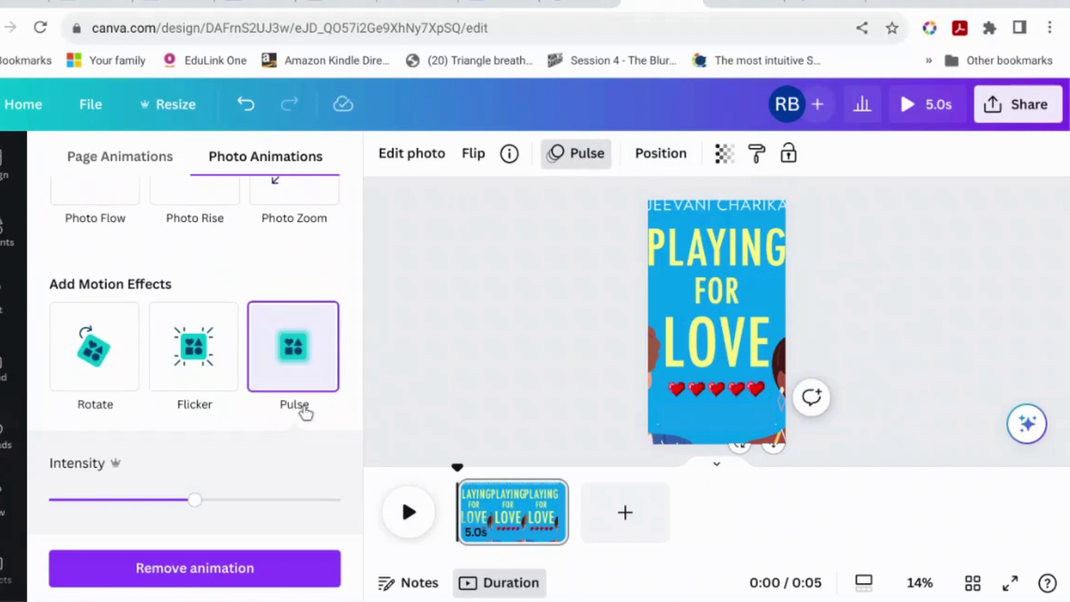
pyautogui.click(756, 389)
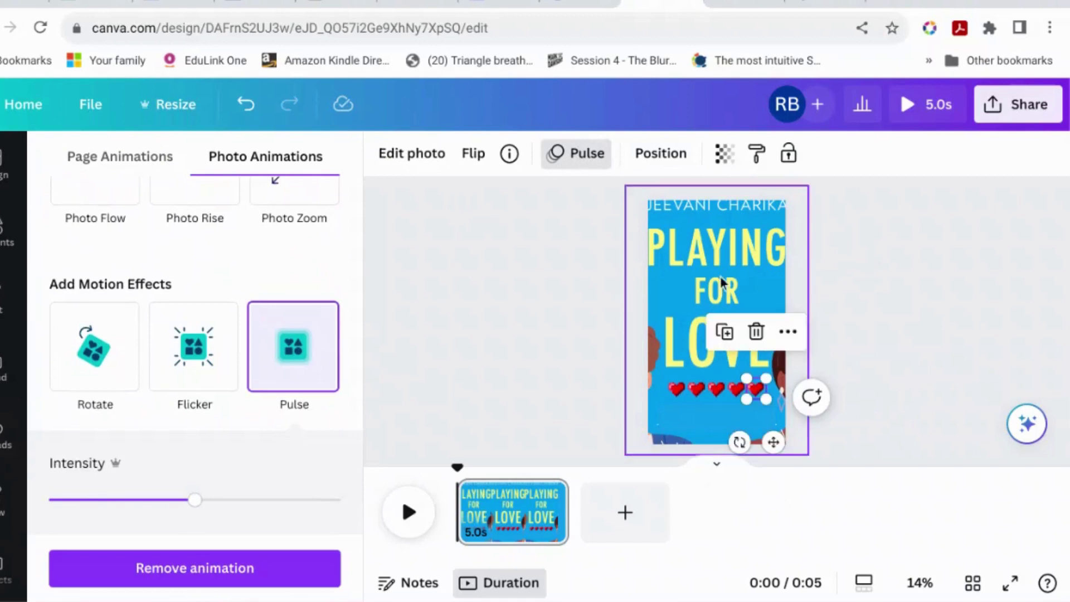
pyautogui.click(983, 278)
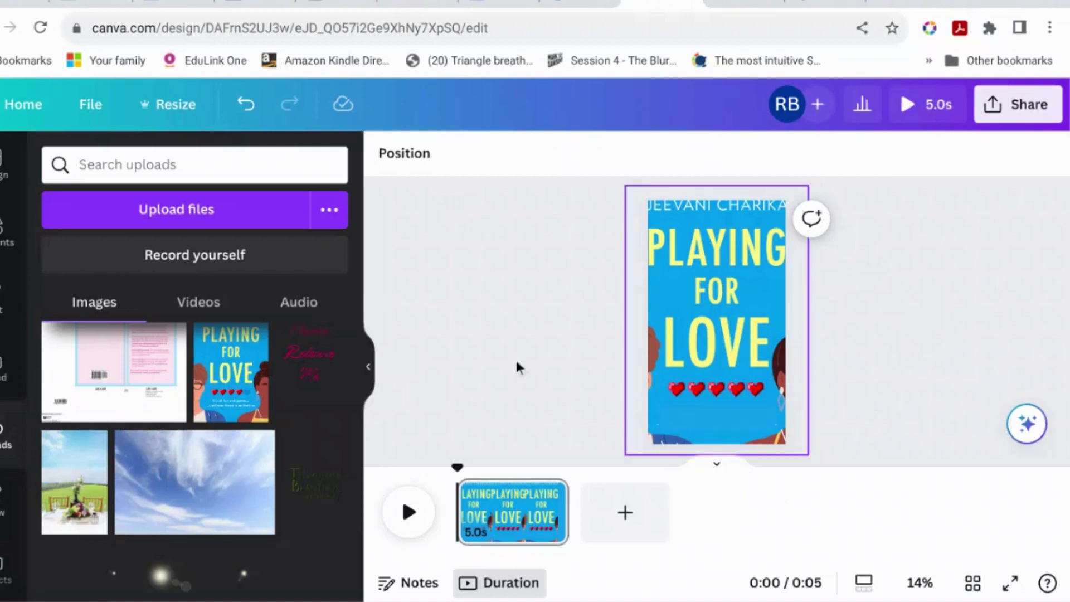
# Add a subheading tagline reading 'It's all fun and games..' and move it below the hearts
pyautogui.click(5, 302)
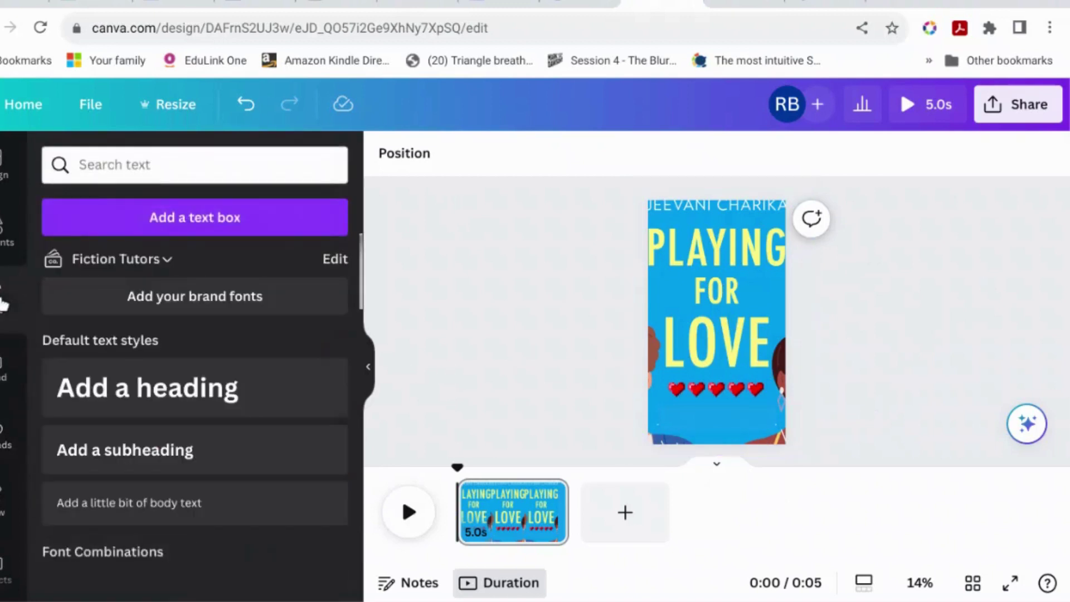
pyautogui.click(133, 456)
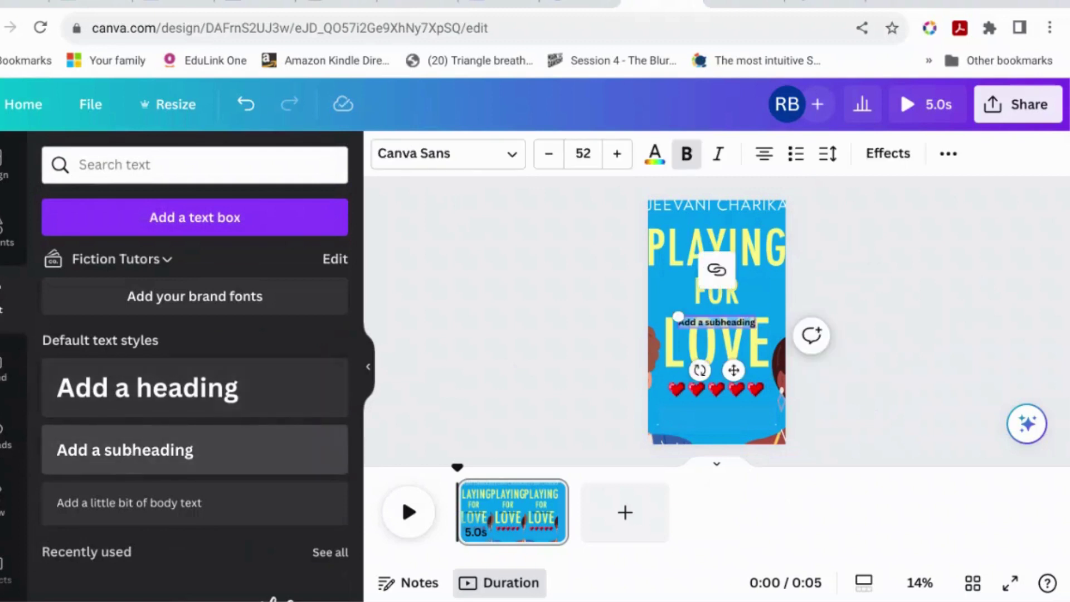
pyautogui.write('Th')
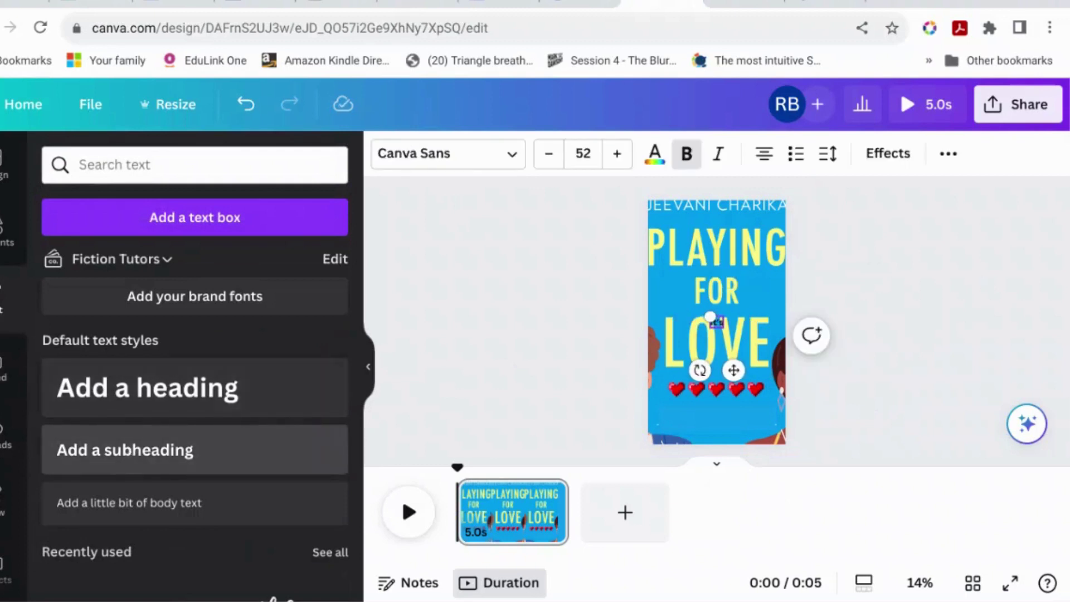
pyautogui.write(' all fun and games')
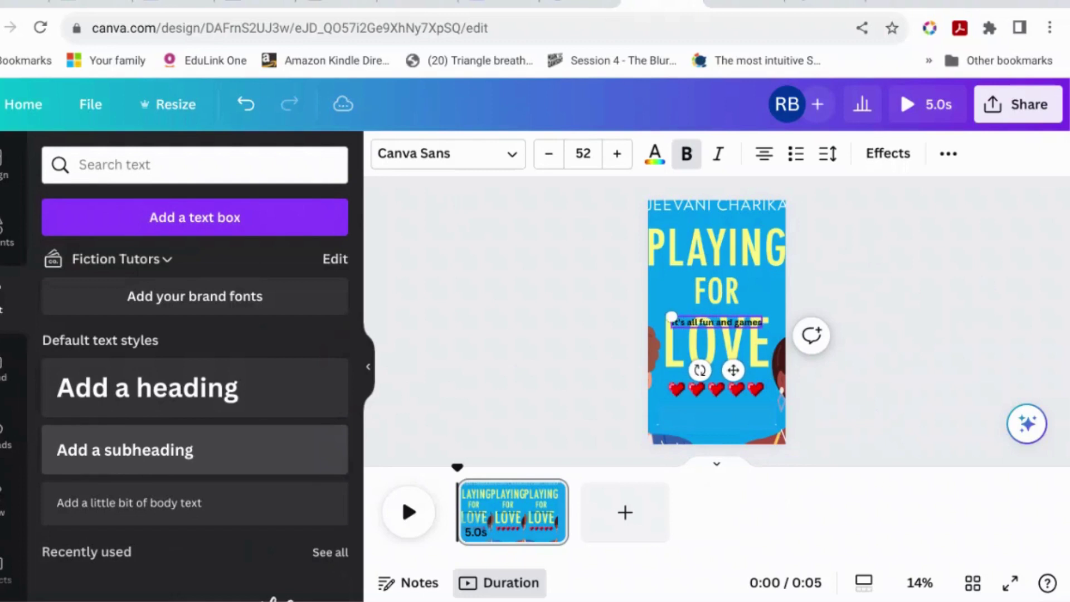
pyautogui.write('...')
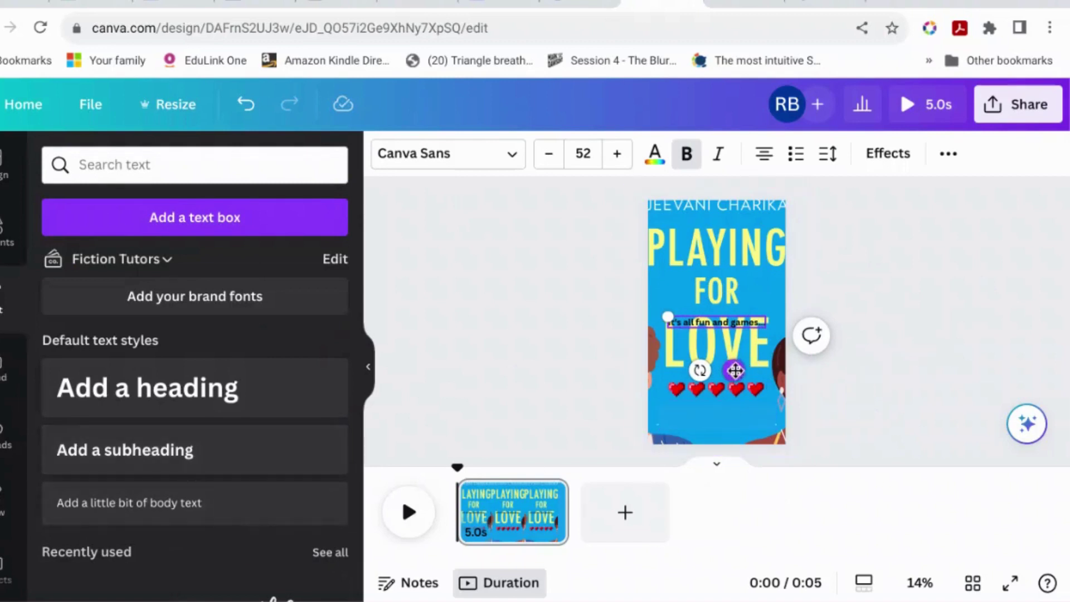
pyautogui.moveTo(736, 369); pyautogui.dragTo(735, 456)
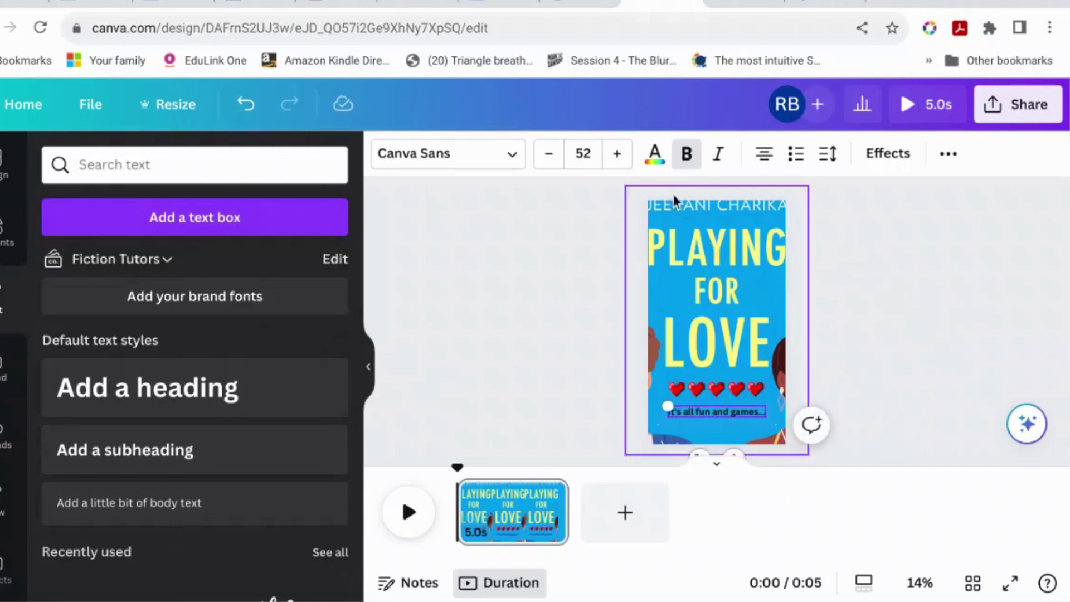
# Colour the tagline text white
pyautogui.click(655, 153)
pyautogui.click(655, 153)
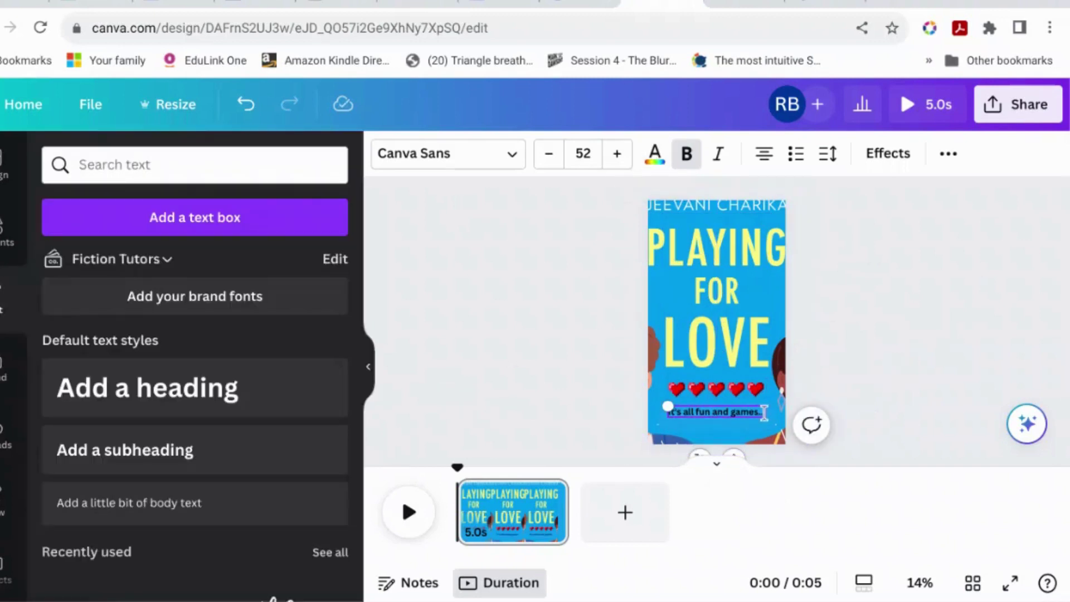
pyautogui.moveTo(761, 412); pyautogui.dragTo(661, 412)
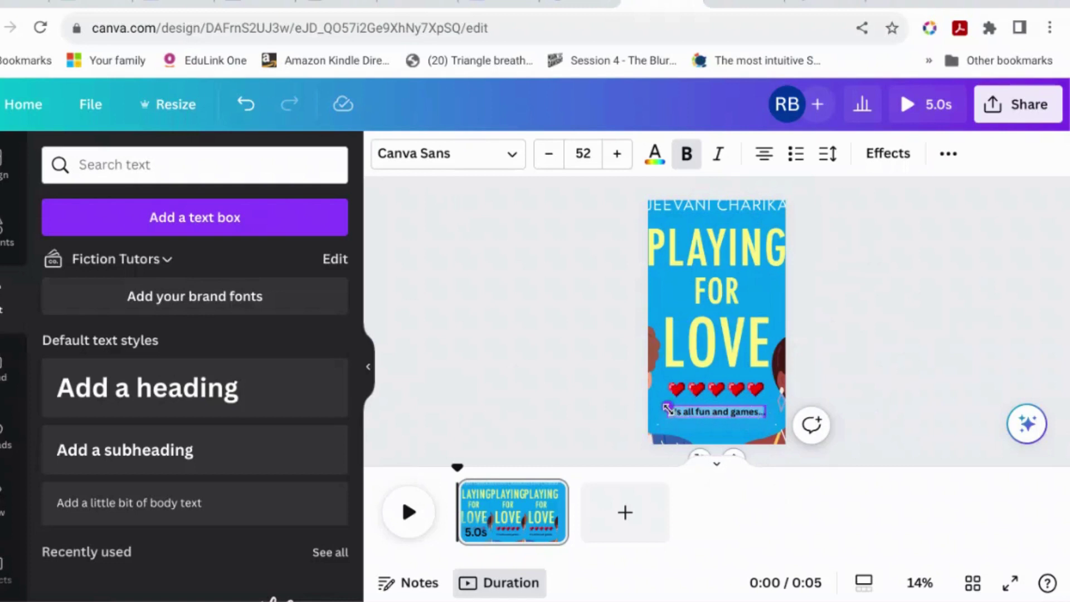
pyautogui.click(654, 153)
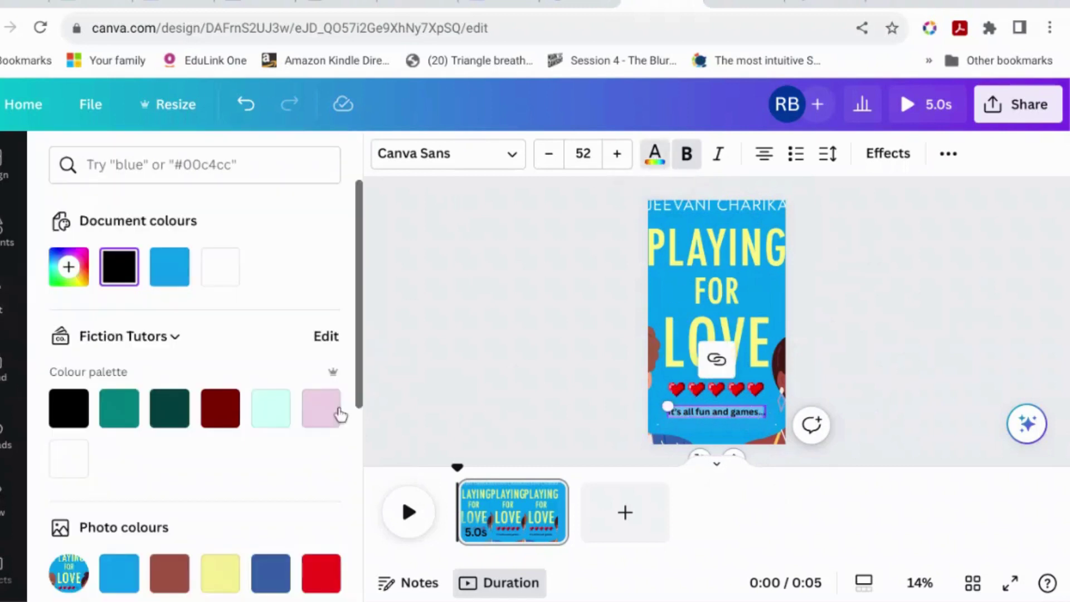
pyautogui.click(223, 273)
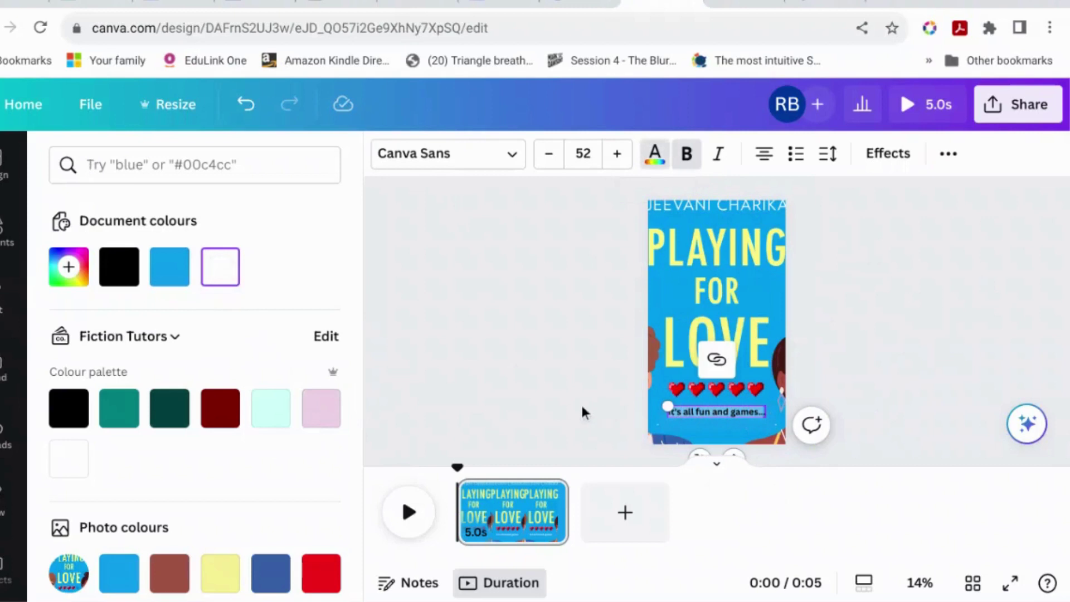
pyautogui.press('Escape')
pyautogui.click(966, 404)
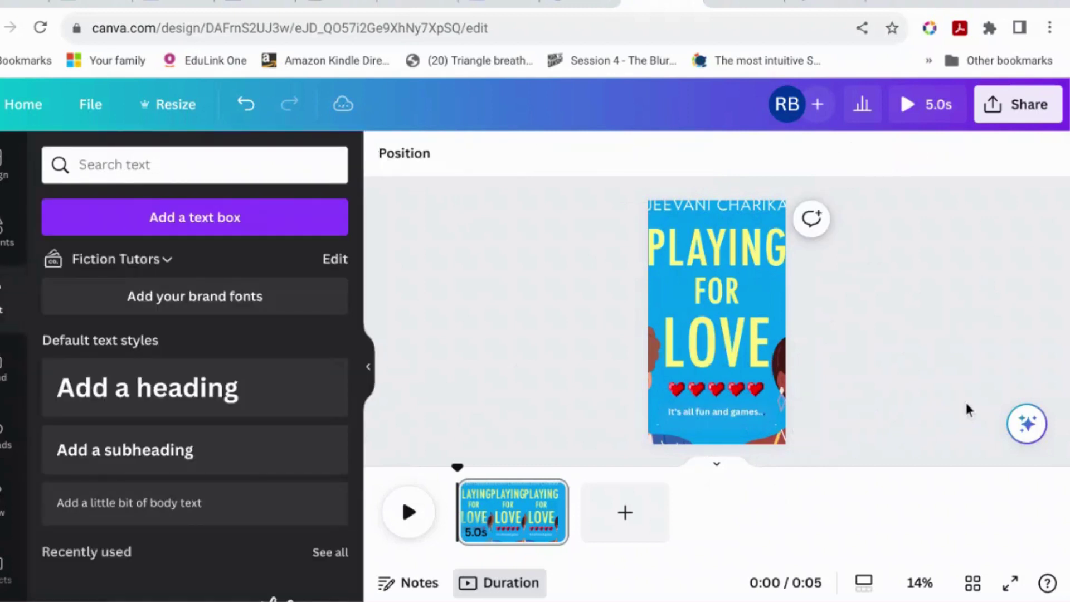
# End the 'It's all fun and games' tagline with a full three-dot ellipsis
pyautogui.click(764, 416)
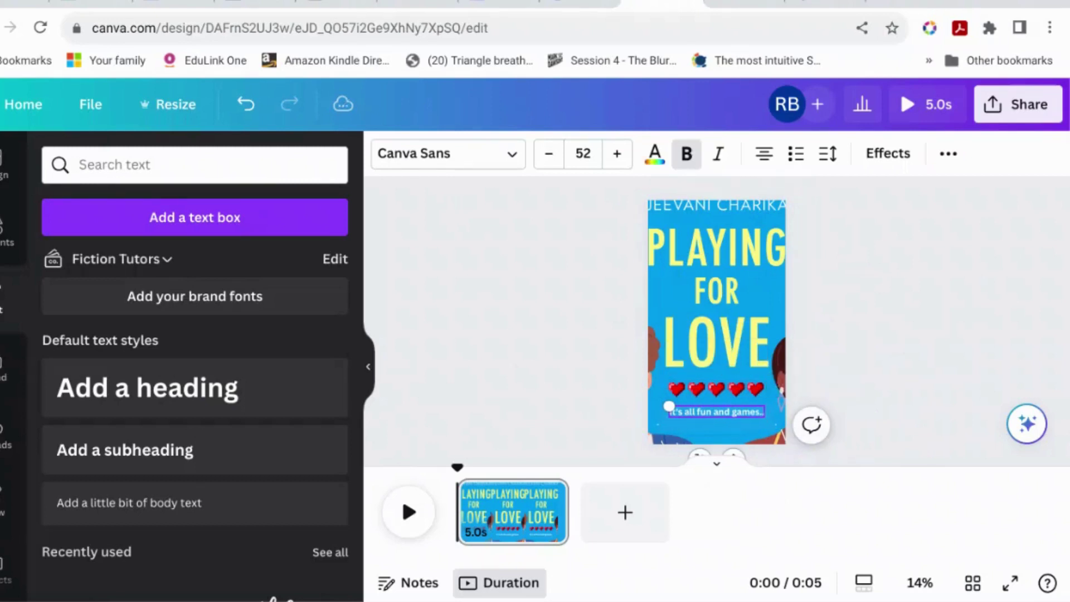
pyautogui.write('..')
pyautogui.click(869, 380)
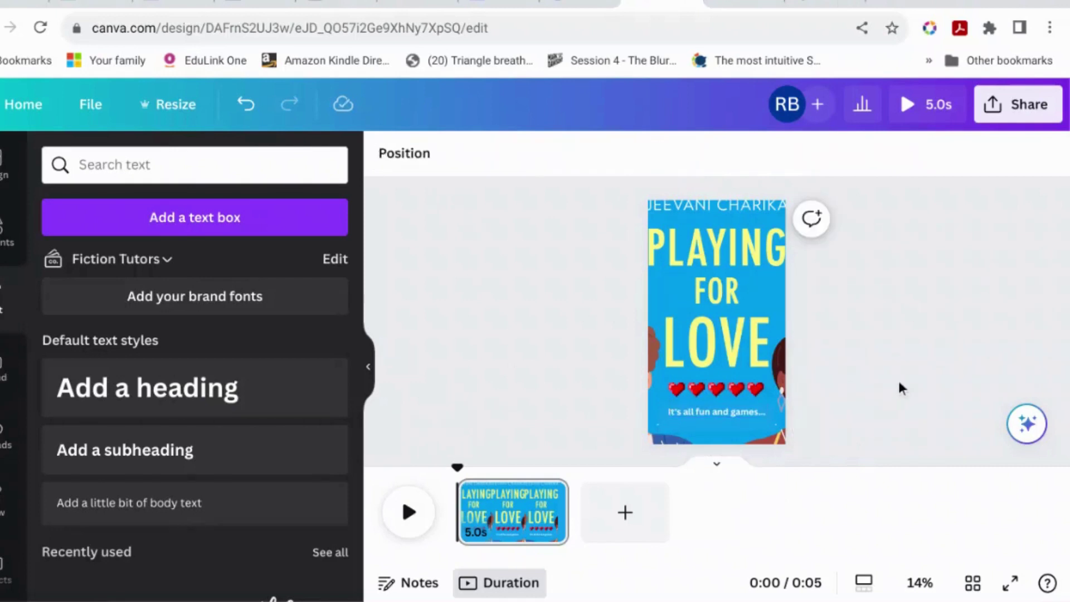
# Duplicate the tagline, place the copy just beneath it, and make it read '...until your heart is on the line.'
pyautogui.click(745, 415)
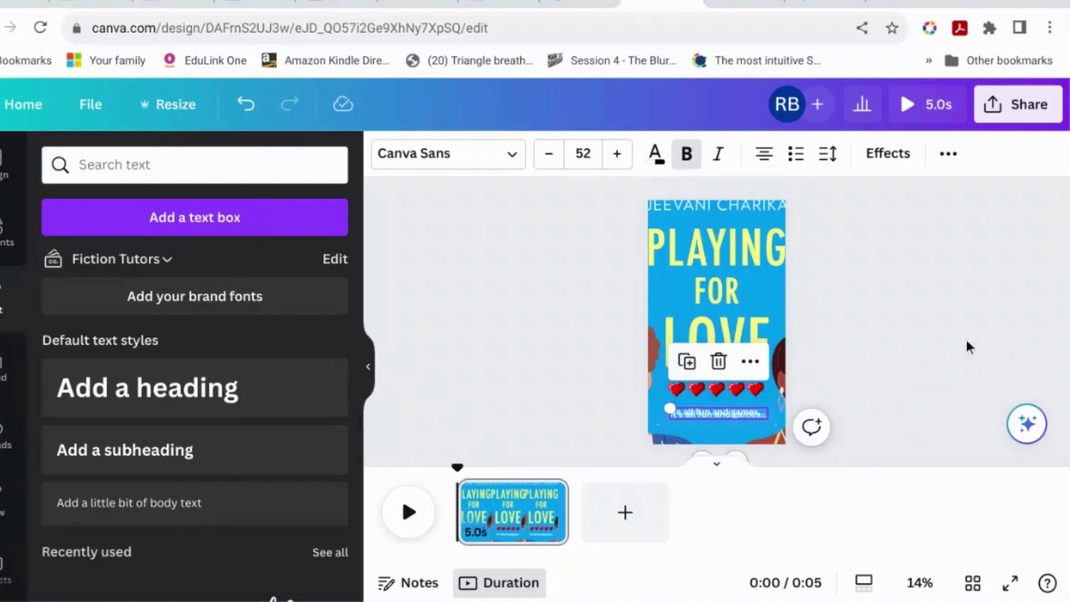
pyautogui.scroll(-1, 965, 337)
pyautogui.moveTo(735, 425); pyautogui.dragTo(735, 432)
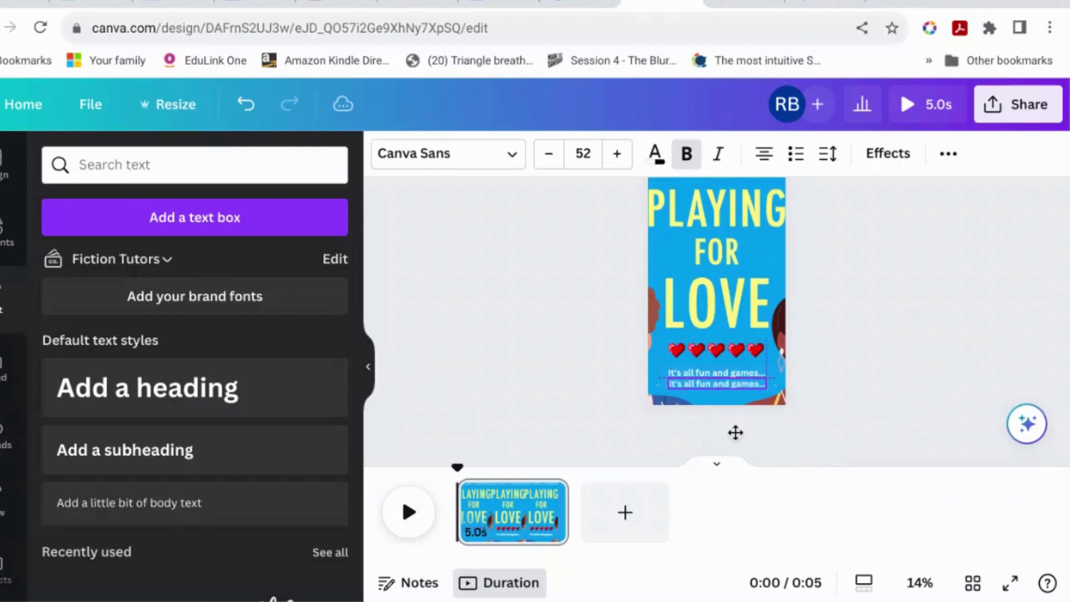
pyautogui.click(727, 396)
pyautogui.click(727, 386)
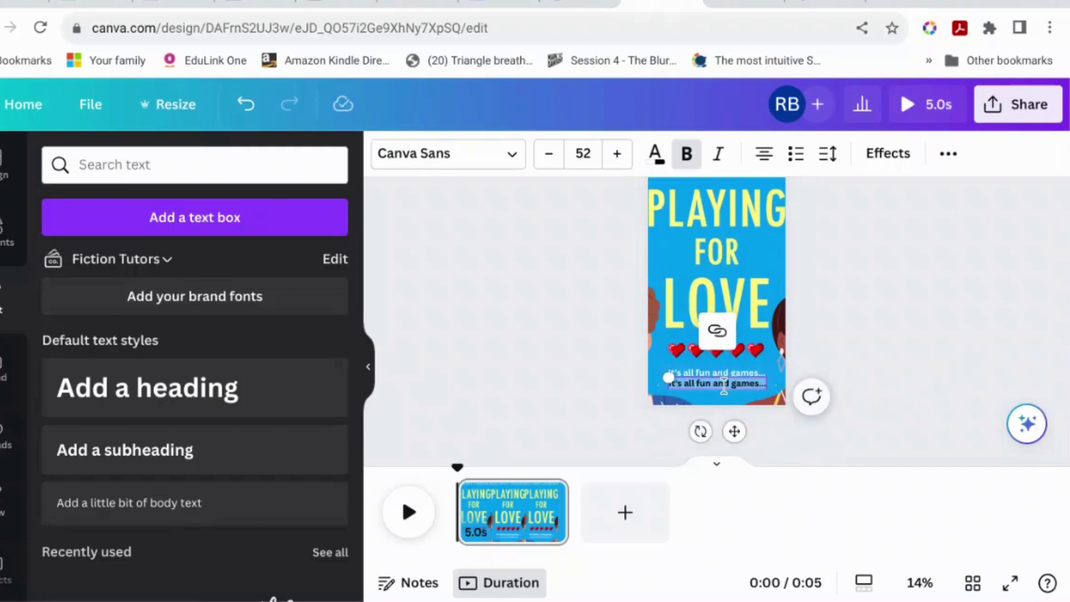
pyautogui.moveTo(723, 384); pyautogui.dragTo(651, 378)
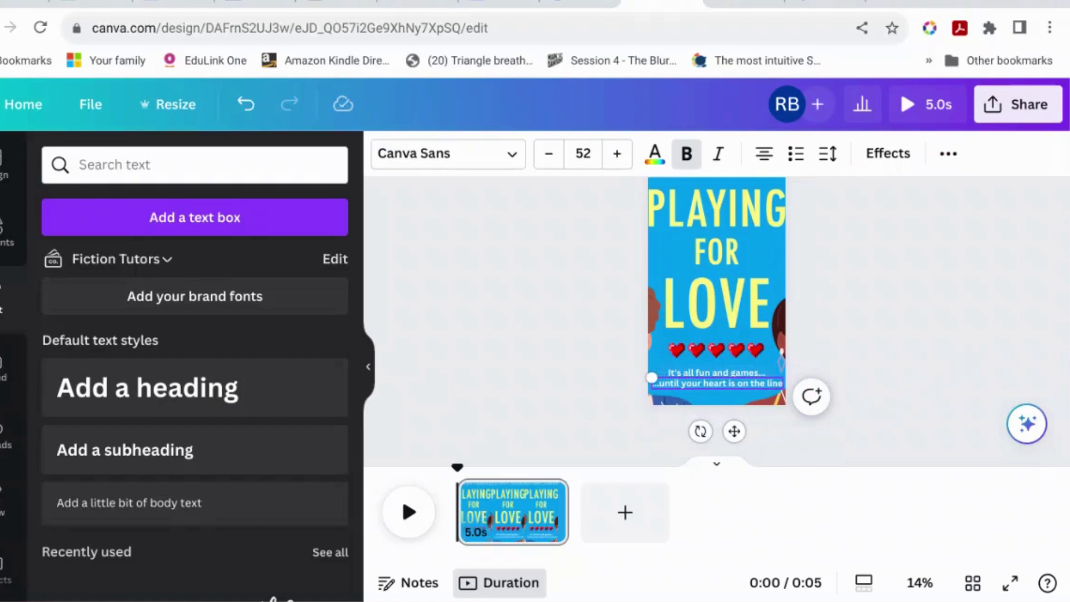
pyautogui.write('.')
pyautogui.click(905, 357)
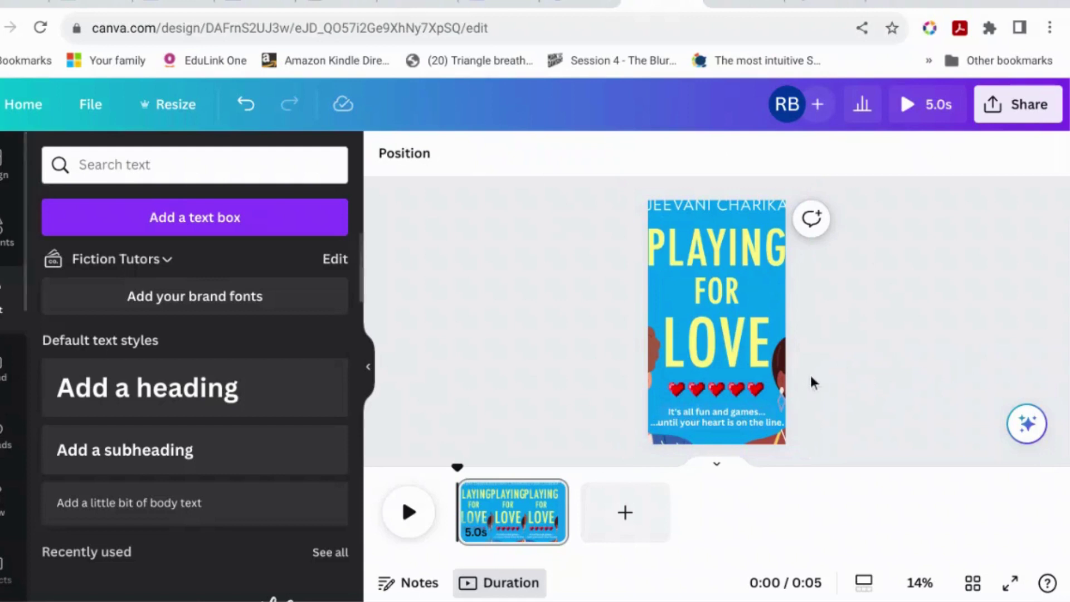
# Duplicate the page so the video has a second page with both tagline lines
pyautogui.rightClick(500, 513)
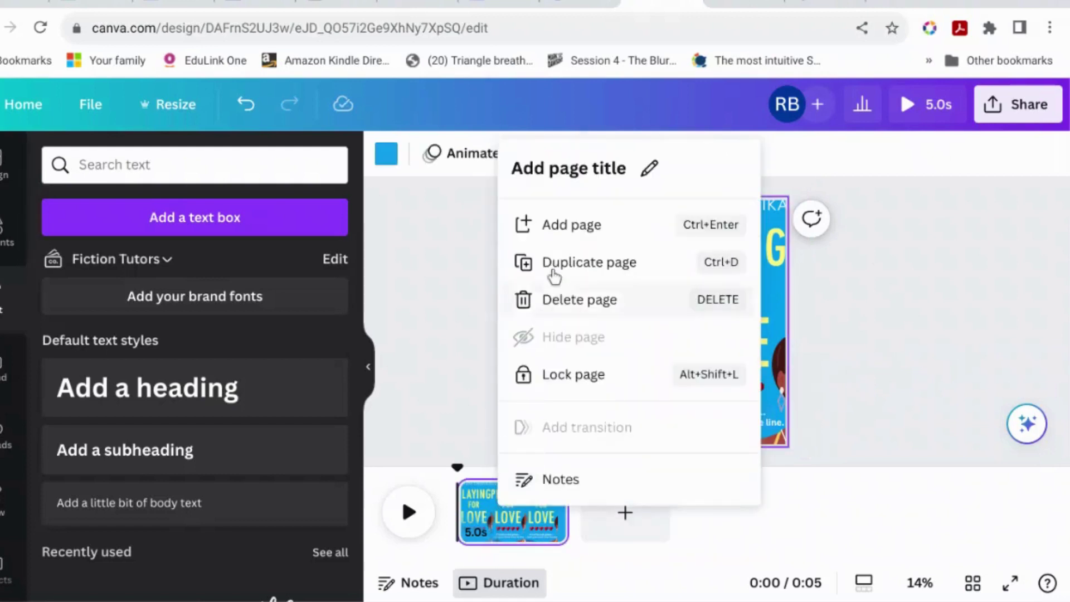
pyautogui.click(553, 273)
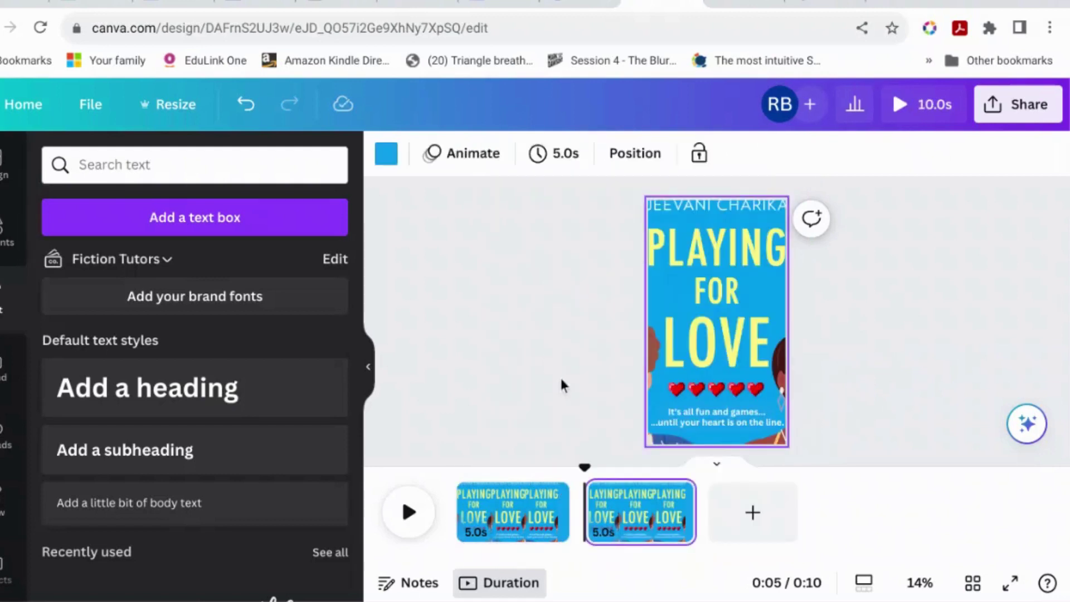
pyautogui.tripleClick(676, 426)
pyautogui.press('BackSpace')
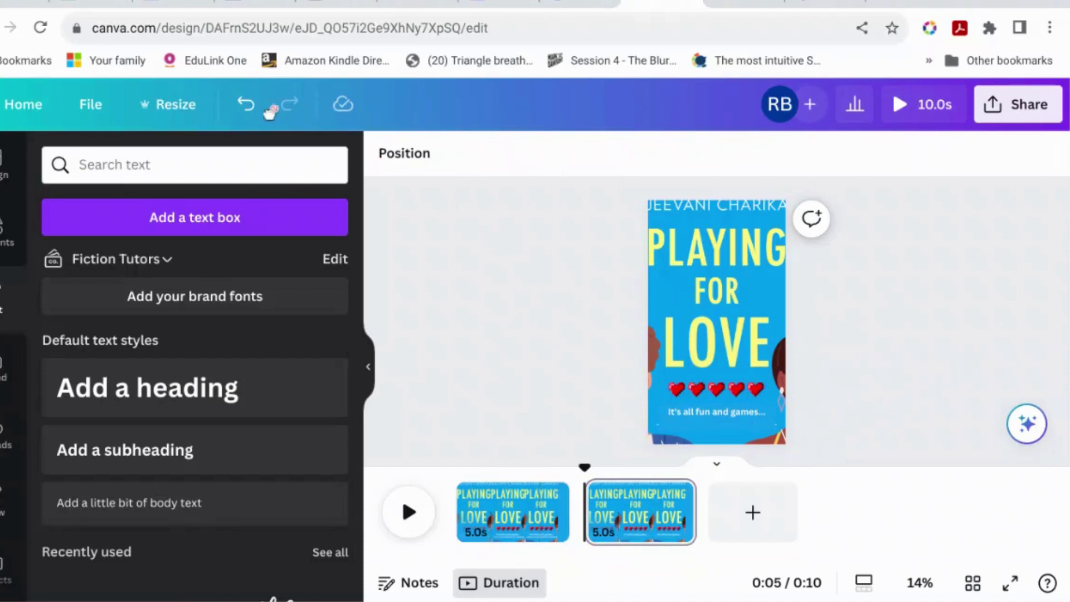
pyautogui.click(245, 104)
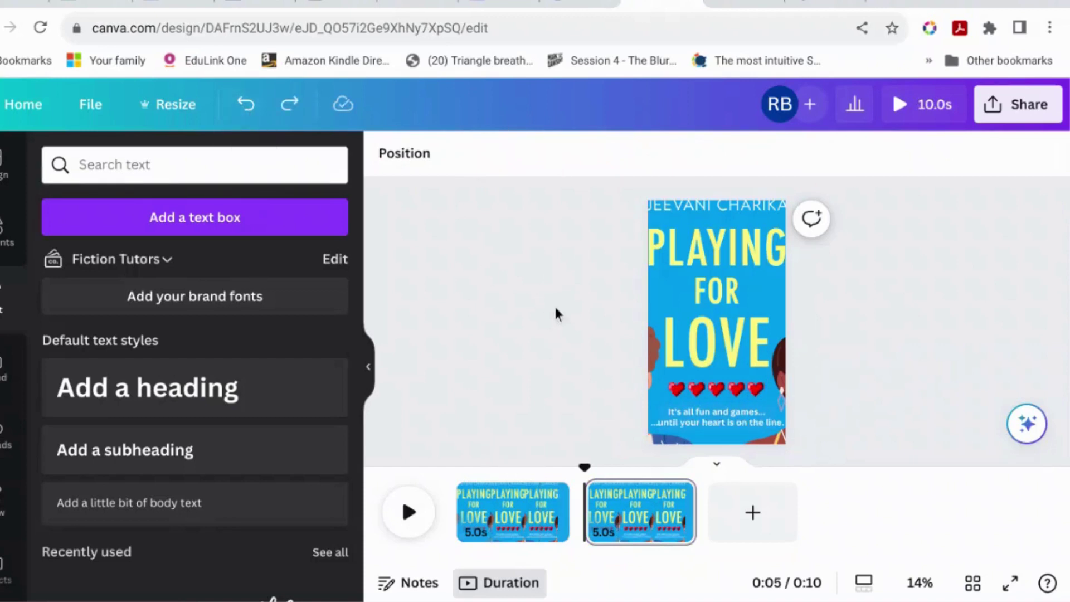
# Delete the '...until your heart is on the line.' text from page 1 only
pyautogui.click(513, 529)
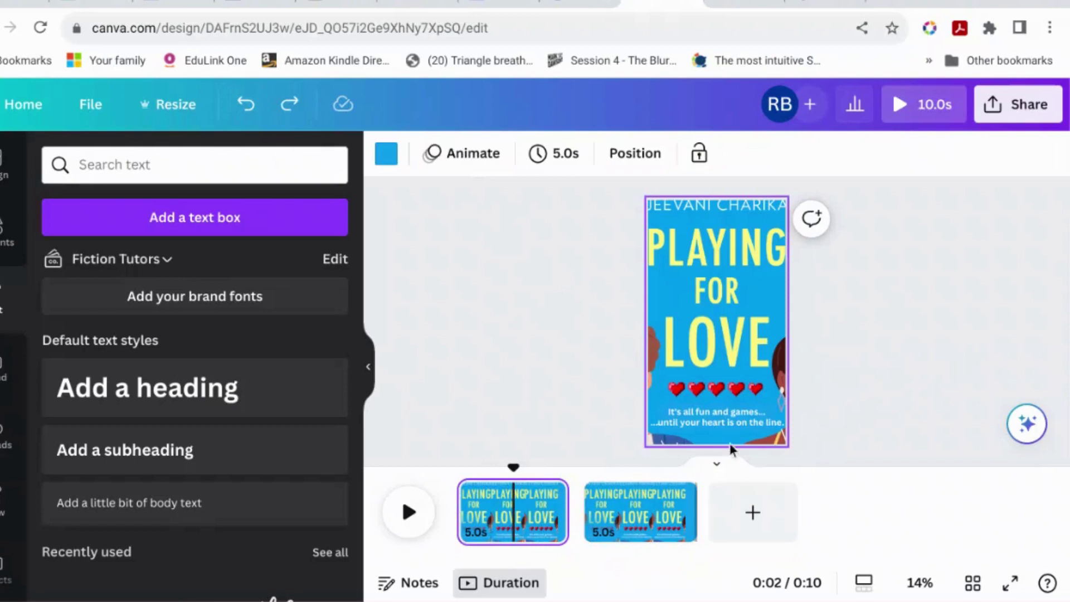
pyautogui.click(727, 427)
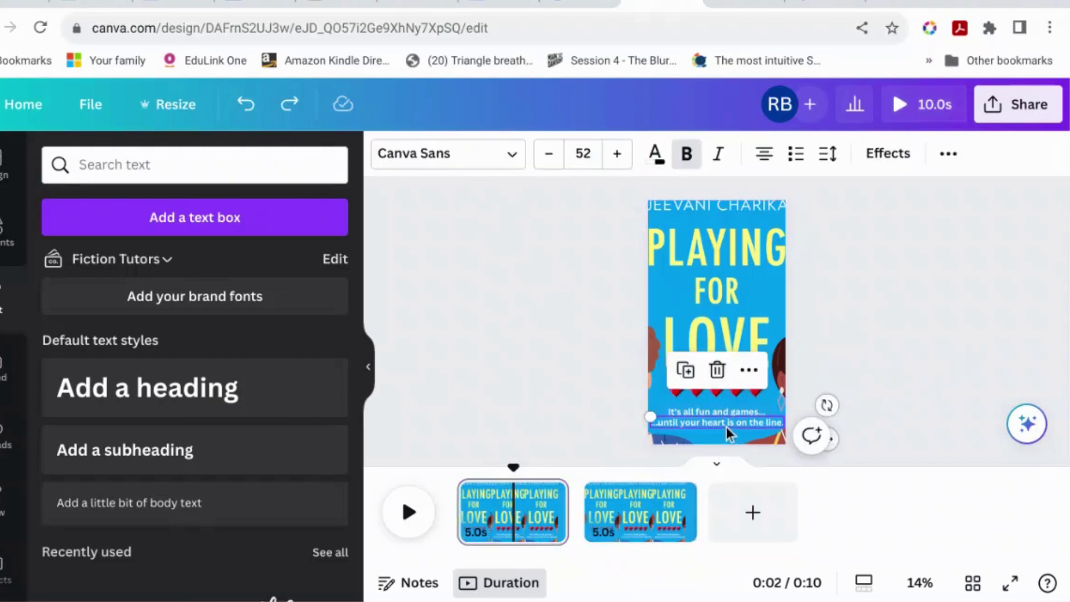
pyautogui.press('Delete')
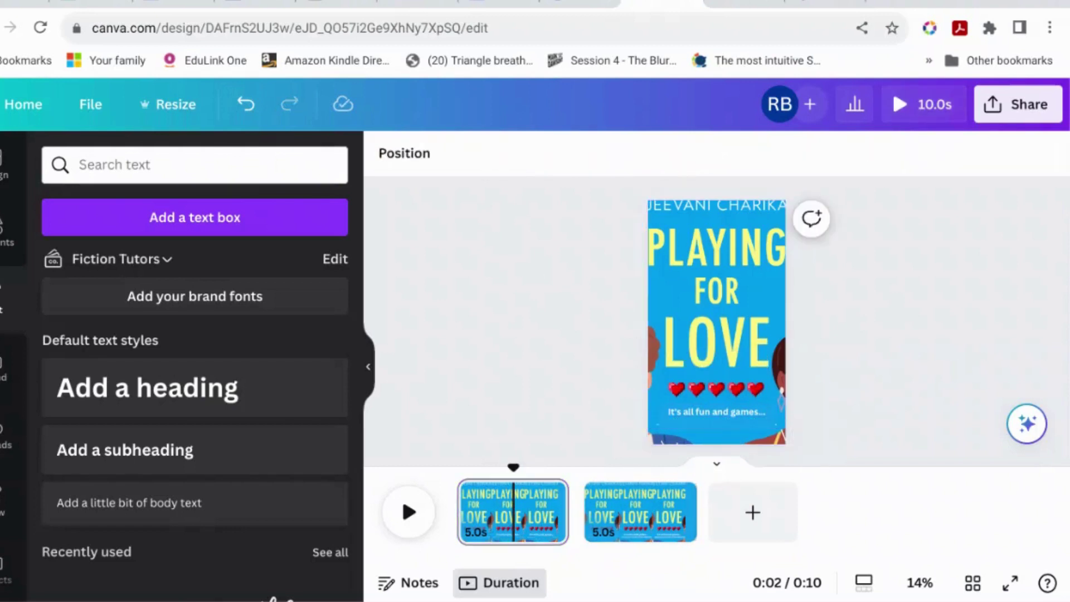
# Animate the 'It's all fun and games...' tagline with a word-by-word text animation moving right
pyautogui.click(727, 412)
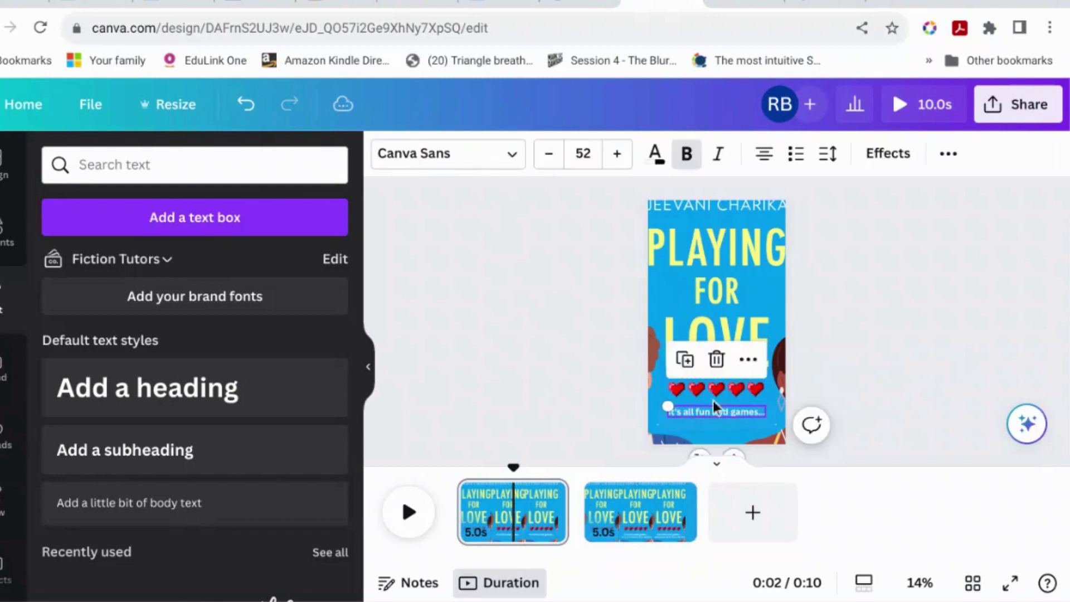
pyautogui.click(887, 154)
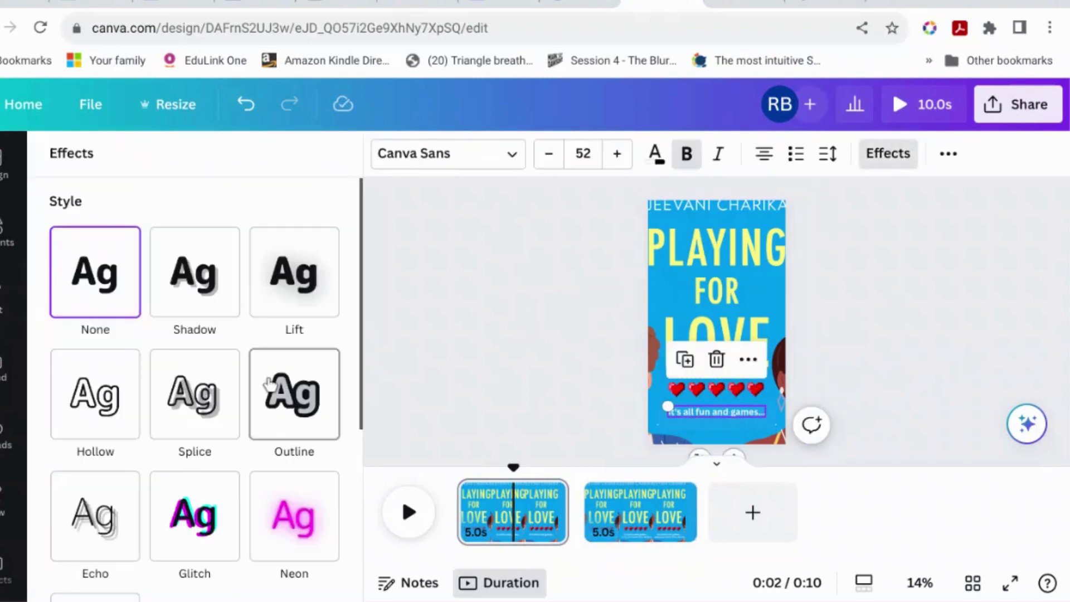
pyautogui.click(948, 157)
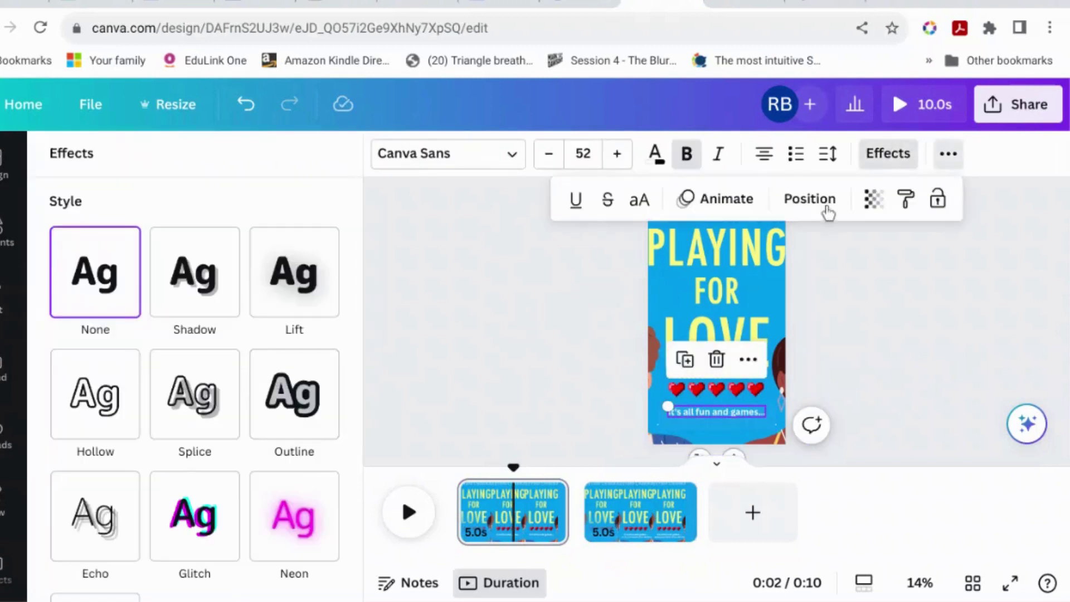
pyautogui.click(734, 207)
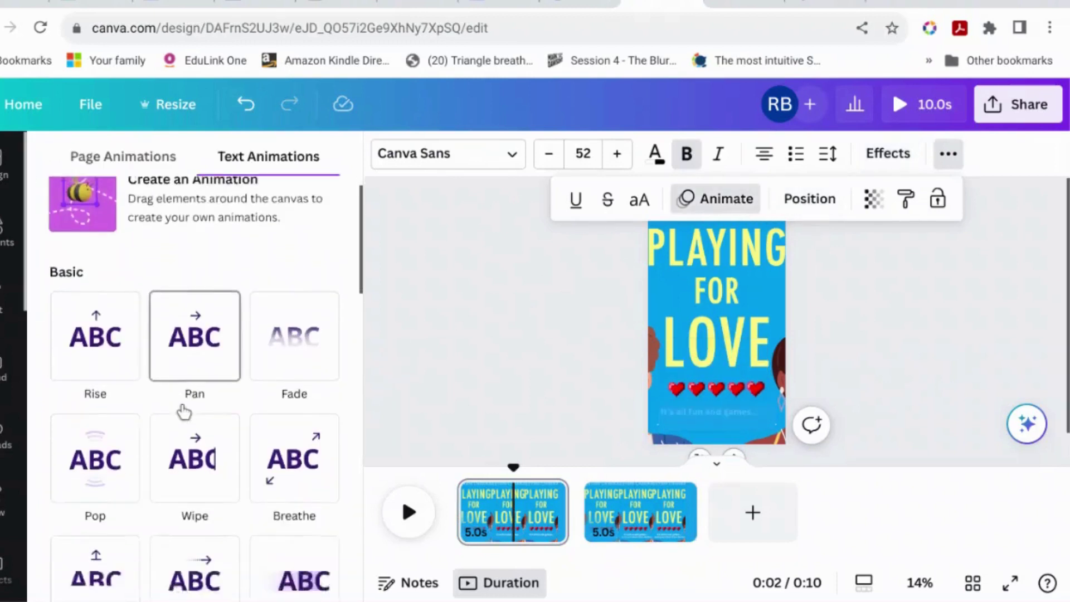
pyautogui.scroll(-5, 183, 412)
pyautogui.scroll(-2, 184, 413)
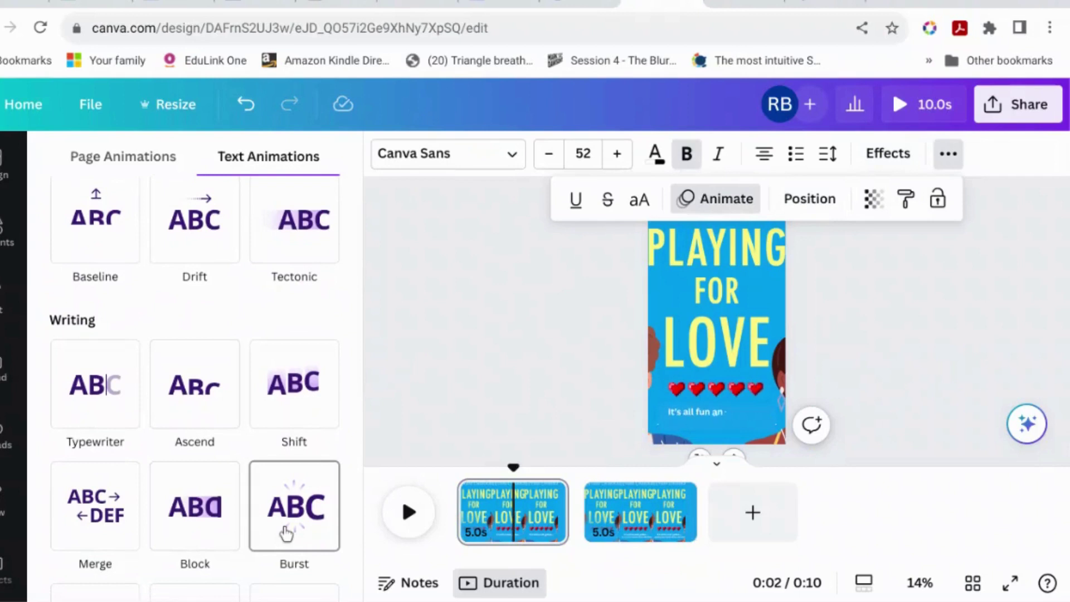
pyautogui.scroll(-2, 286, 533)
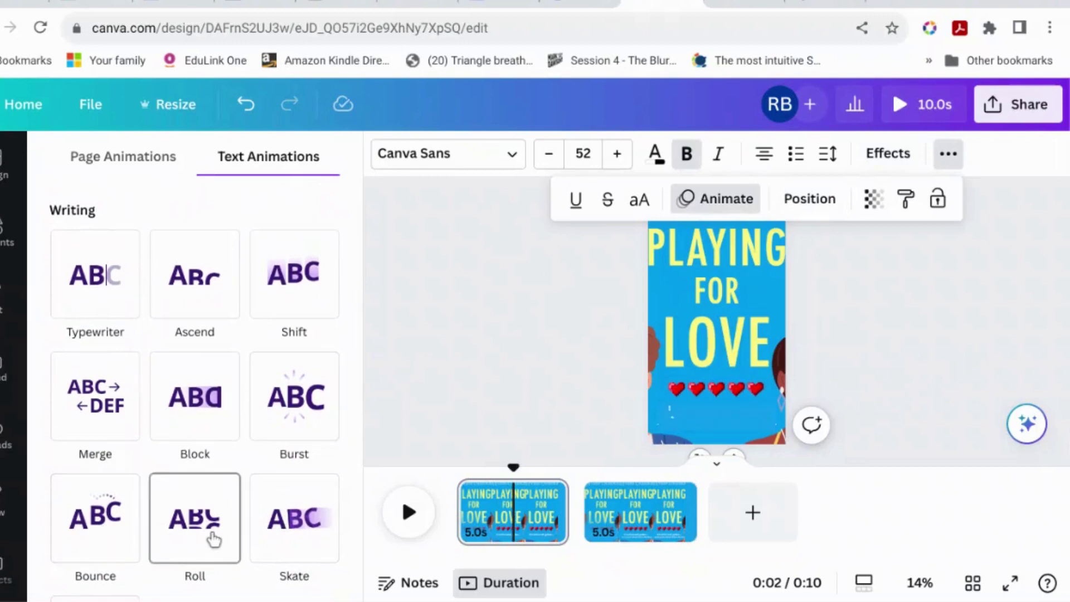
pyautogui.scroll(1, 318, 353)
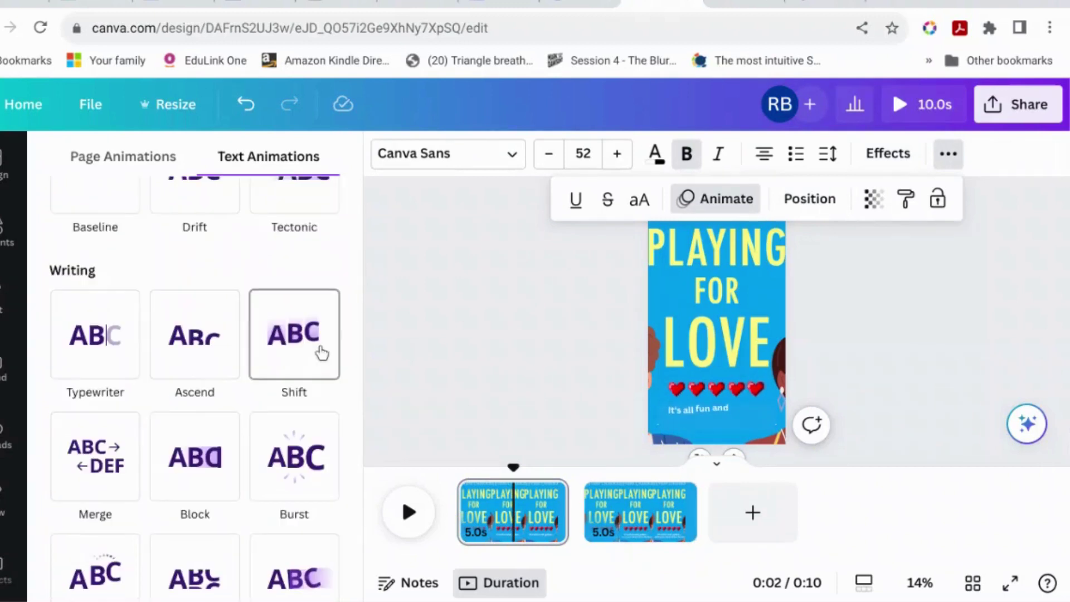
pyautogui.scroll(-1, 322, 353)
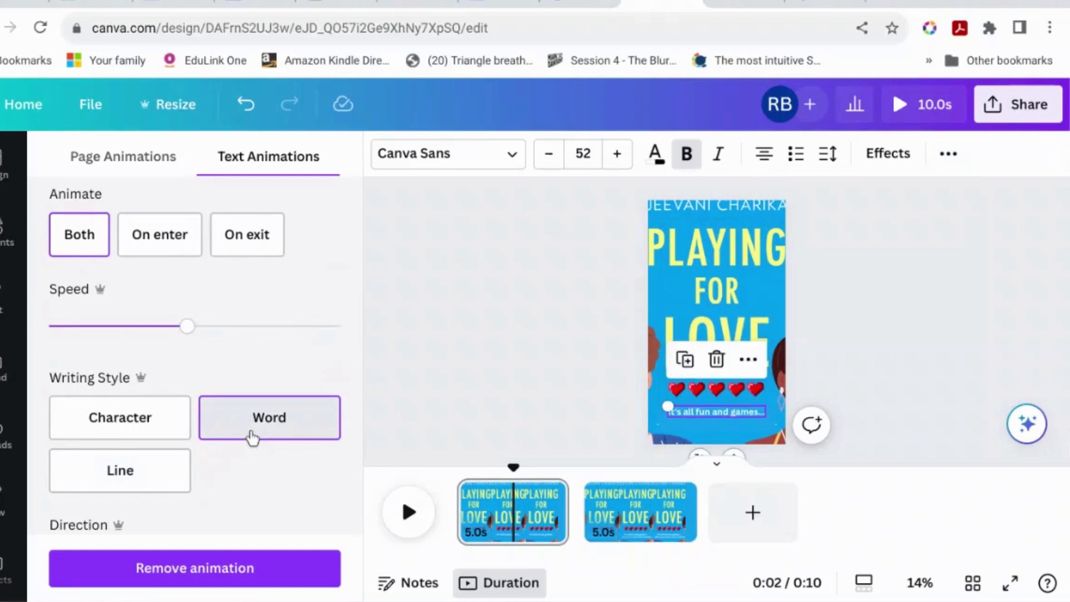
pyautogui.scroll(-5, 249, 471)
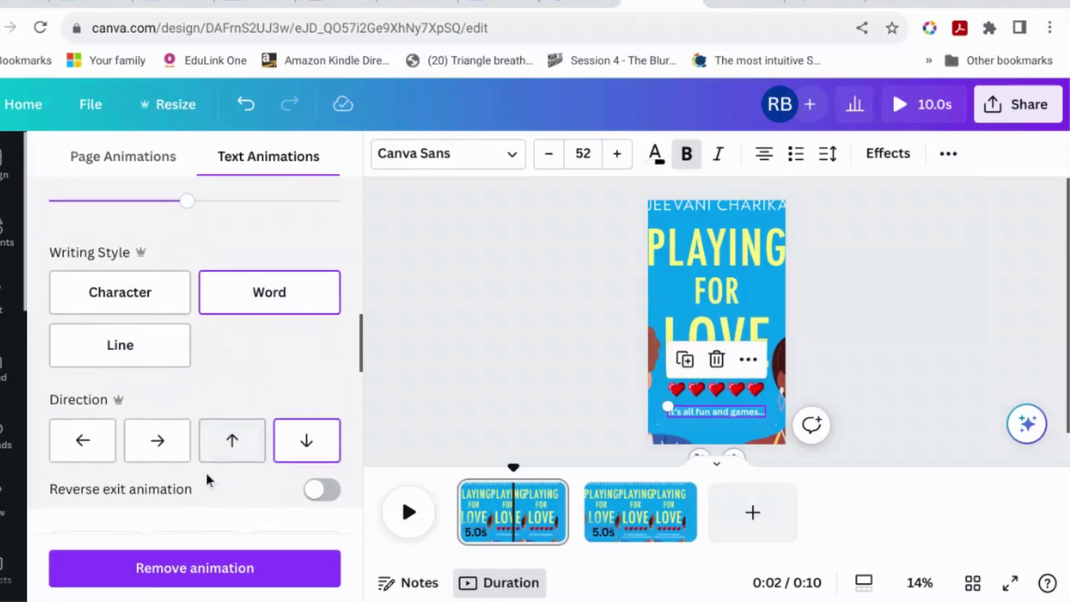
pyautogui.click(157, 450)
pyautogui.scroll(-3, 204, 470)
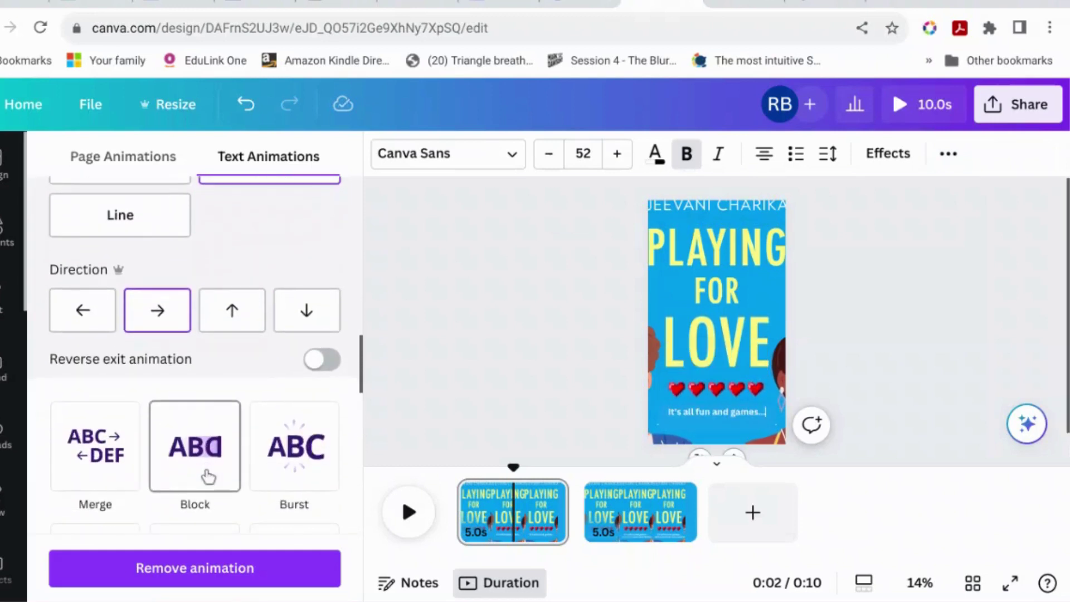
pyautogui.scroll(-2, 205, 477)
pyautogui.scroll(3, 205, 478)
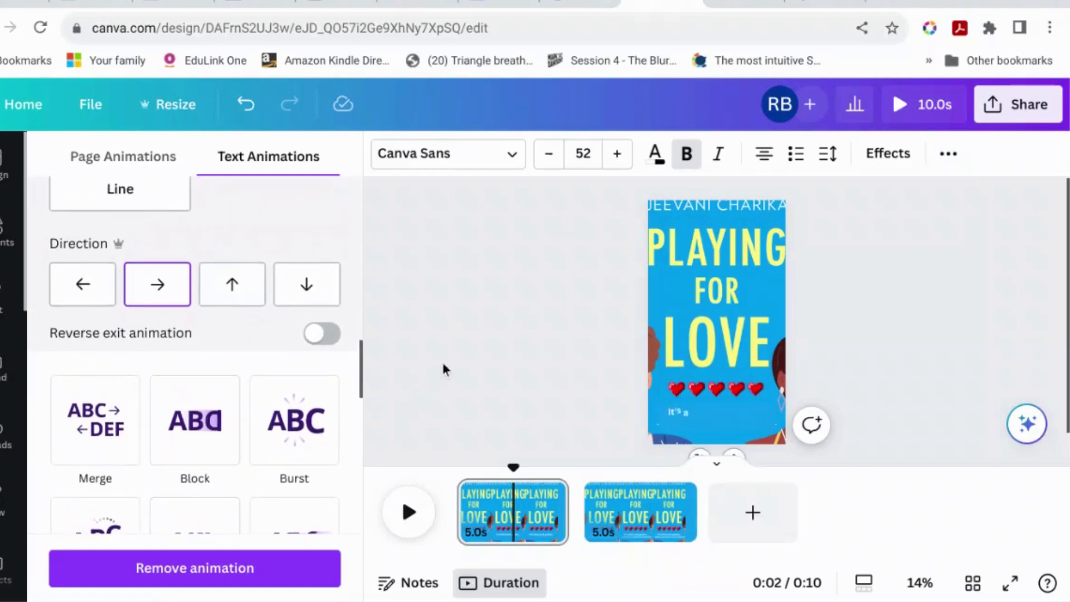
pyautogui.click(443, 365)
pyautogui.click(879, 334)
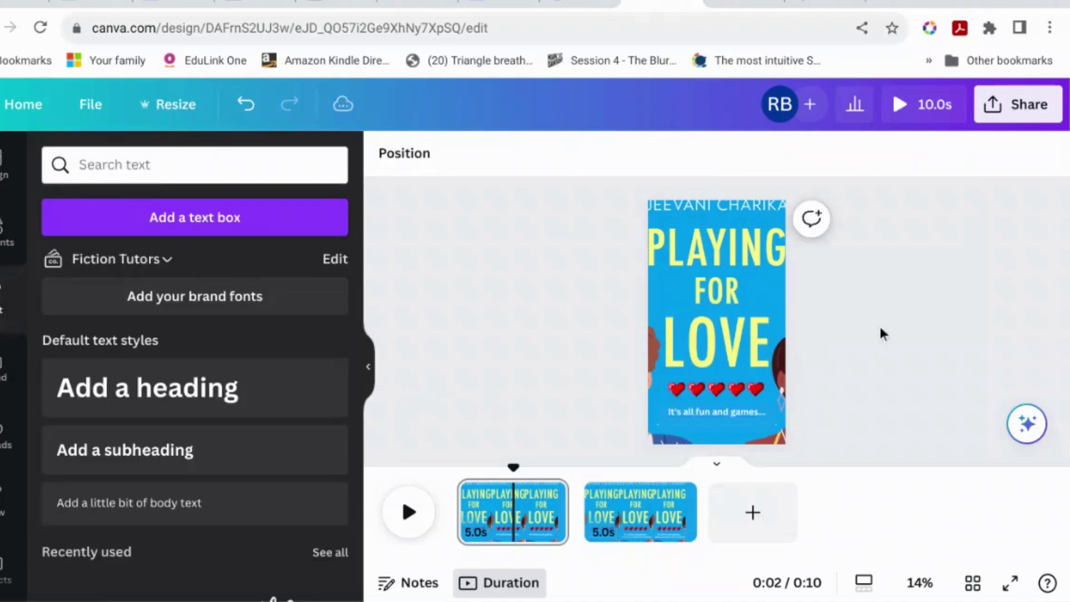
# Delete the fifth, rightmost red heart on page 2, leaving four red hearts
pyautogui.click(757, 389)
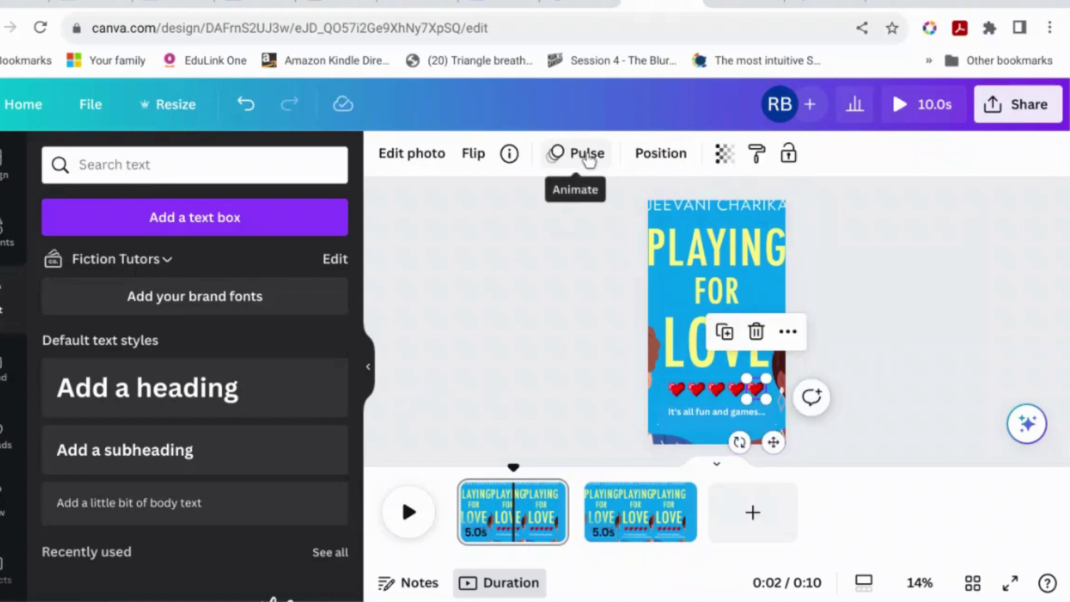
pyautogui.click(863, 318)
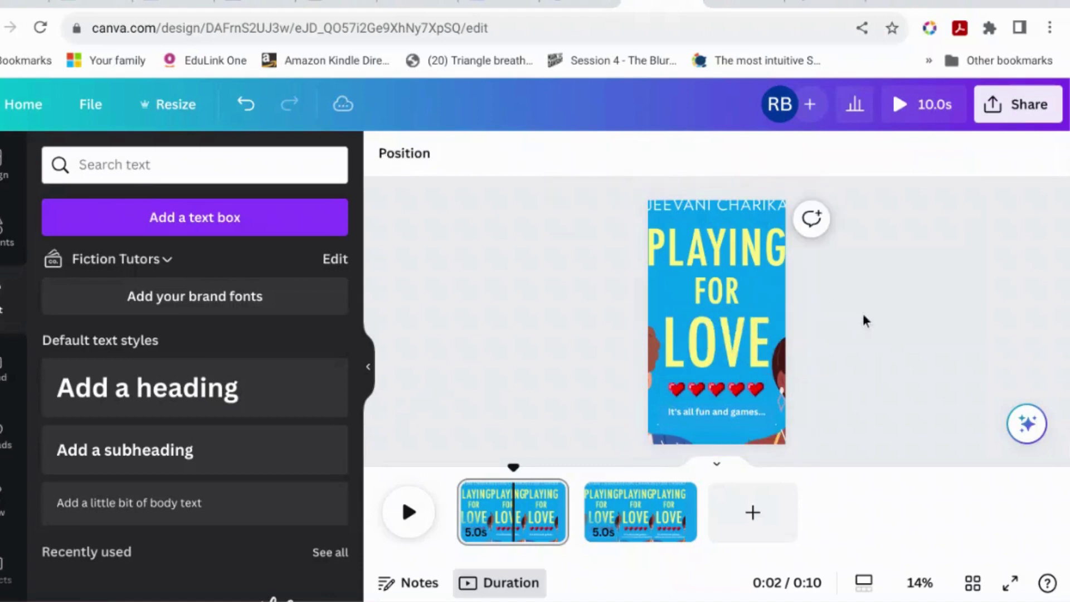
pyautogui.click(628, 513)
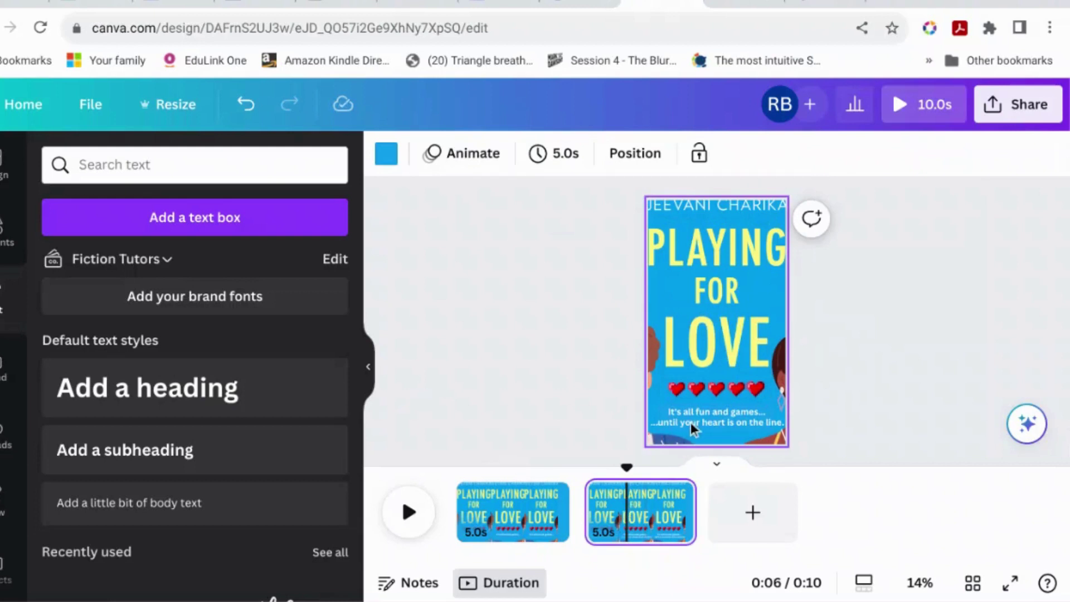
pyautogui.click(761, 390)
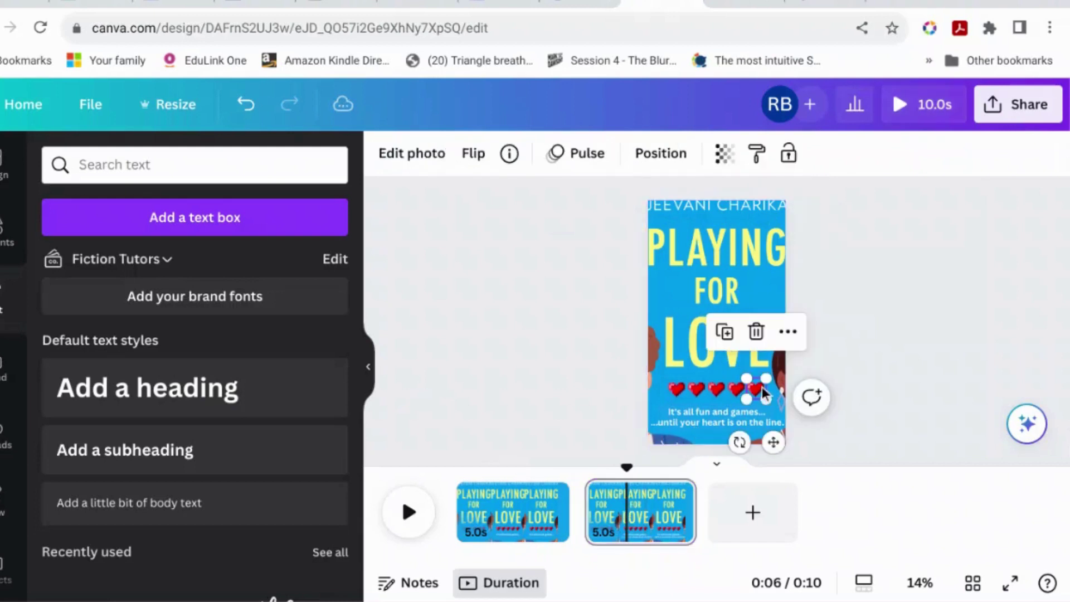
pyautogui.press('Delete')
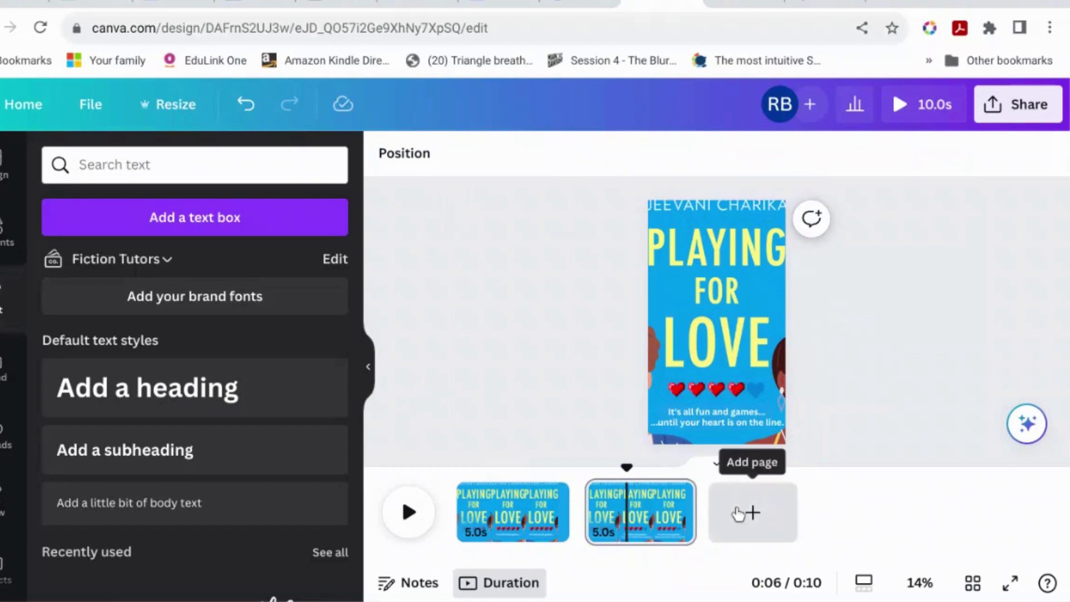
pyautogui.click(761, 282)
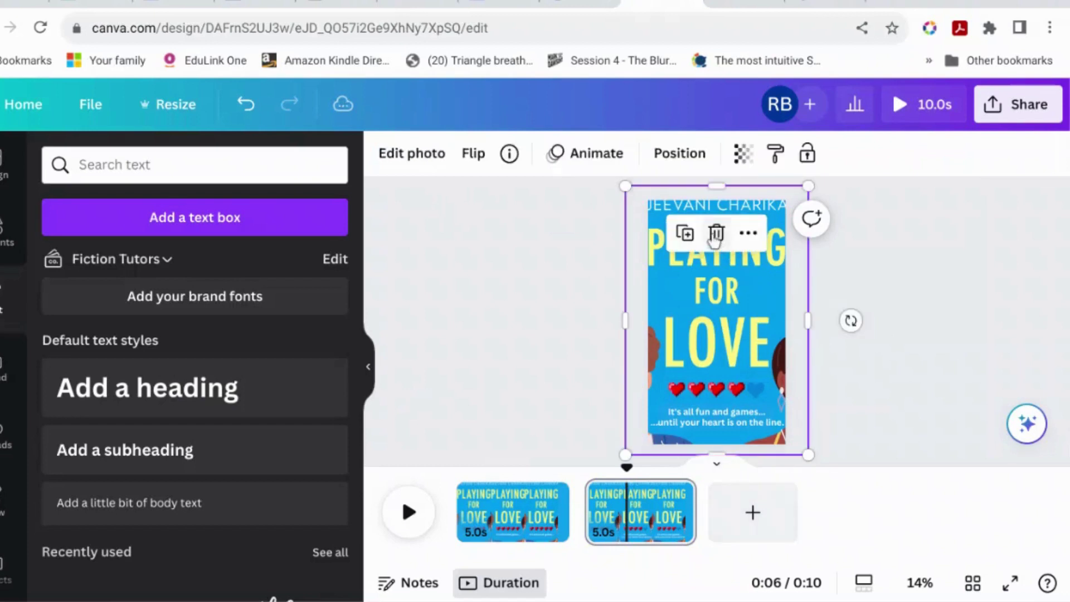
# Duplicate page 2 into a third 5-second page, making the video 15 seconds long
pyautogui.rightClick(641, 513)
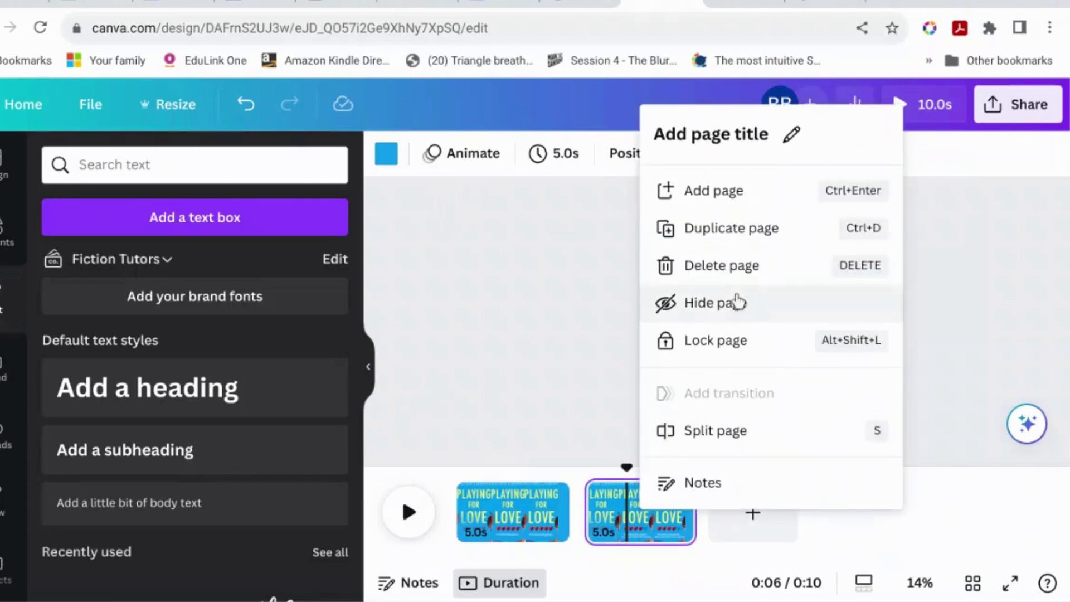
pyautogui.click(751, 241)
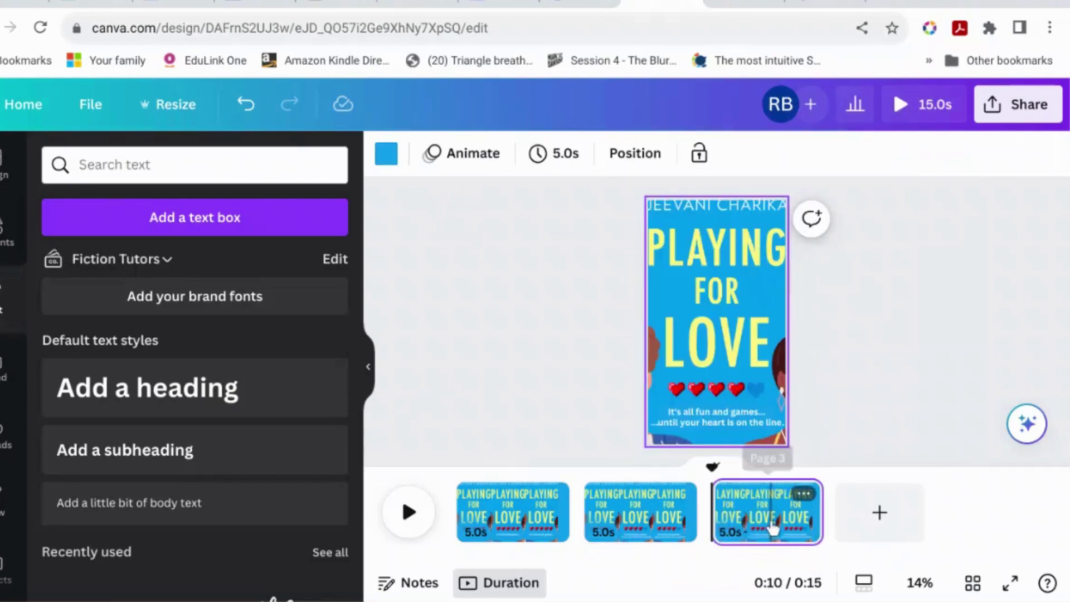
pyautogui.click(733, 414)
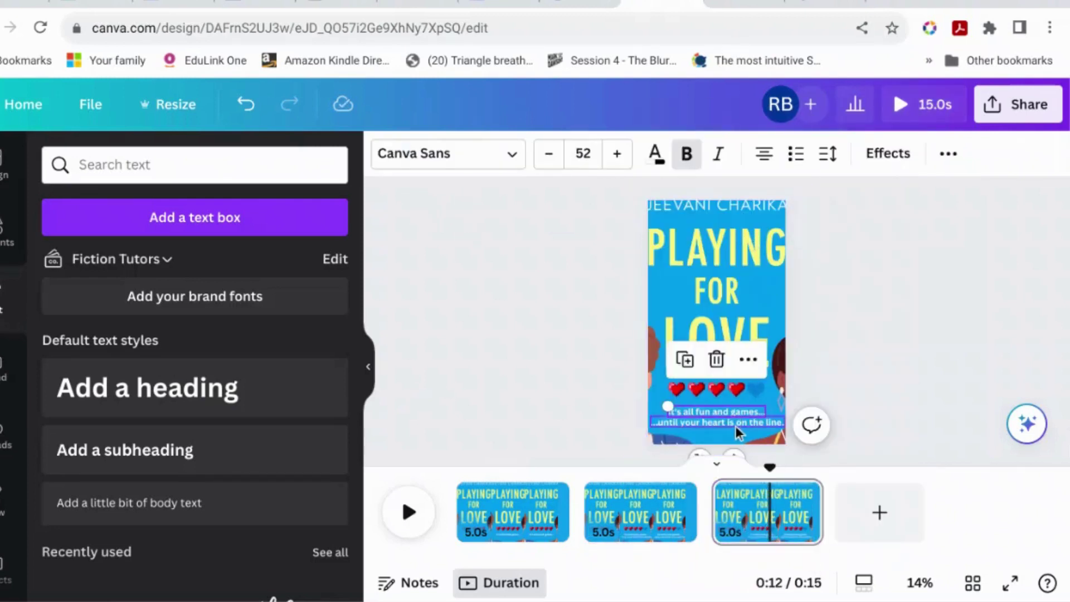
pyautogui.moveTo(736, 425); pyautogui.dragTo(740, 417)
pyautogui.click(750, 399)
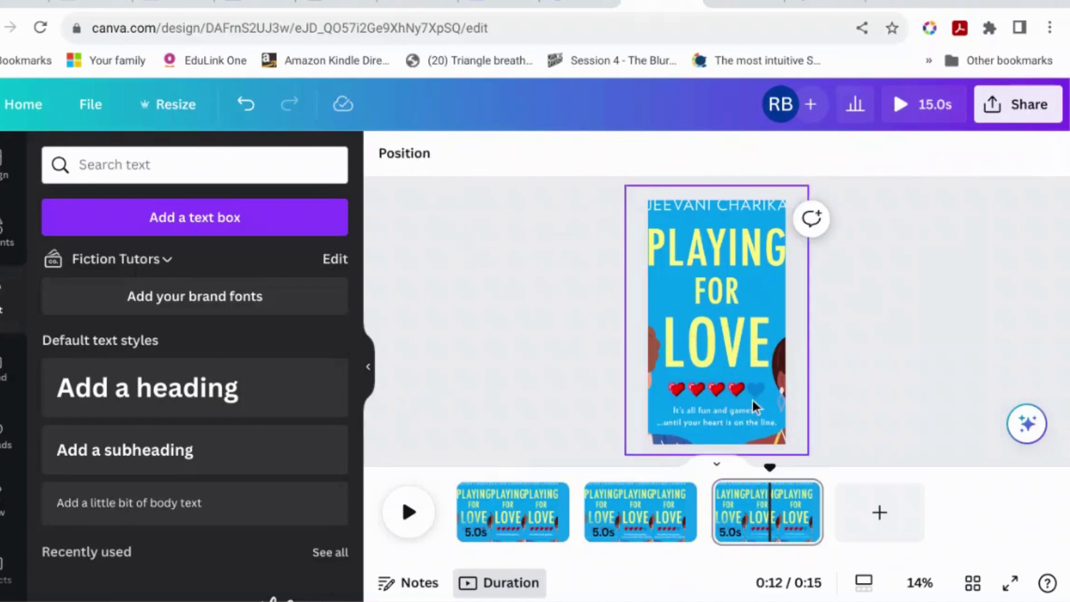
pyautogui.rightClick(747, 399)
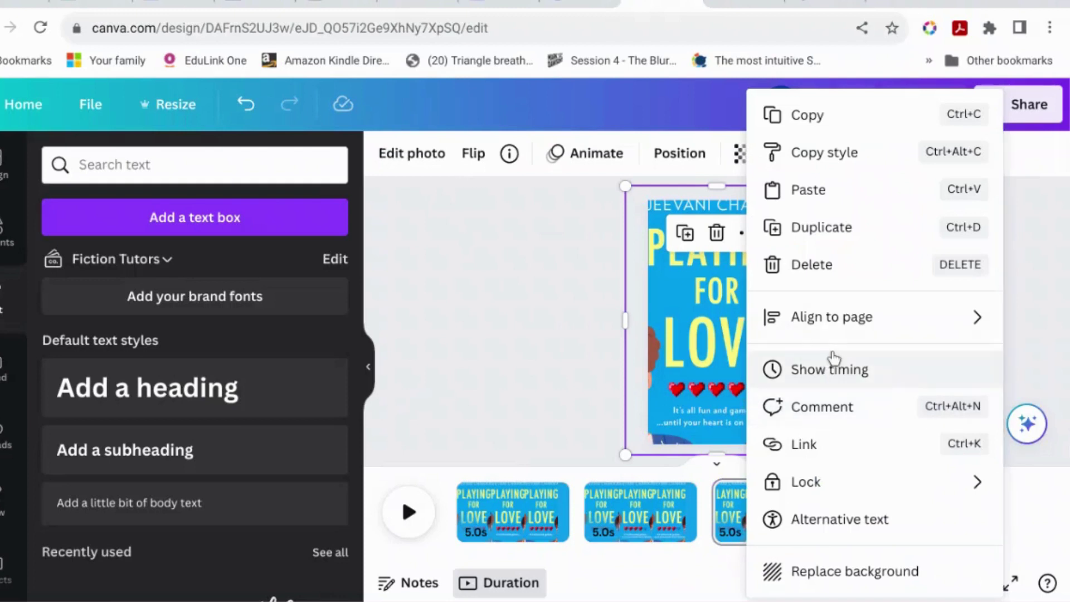
pyautogui.click(1032, 315)
# Shrink and crop the page 3 cover to about 972 × 1,430 and centre it
pyautogui.click(755, 353)
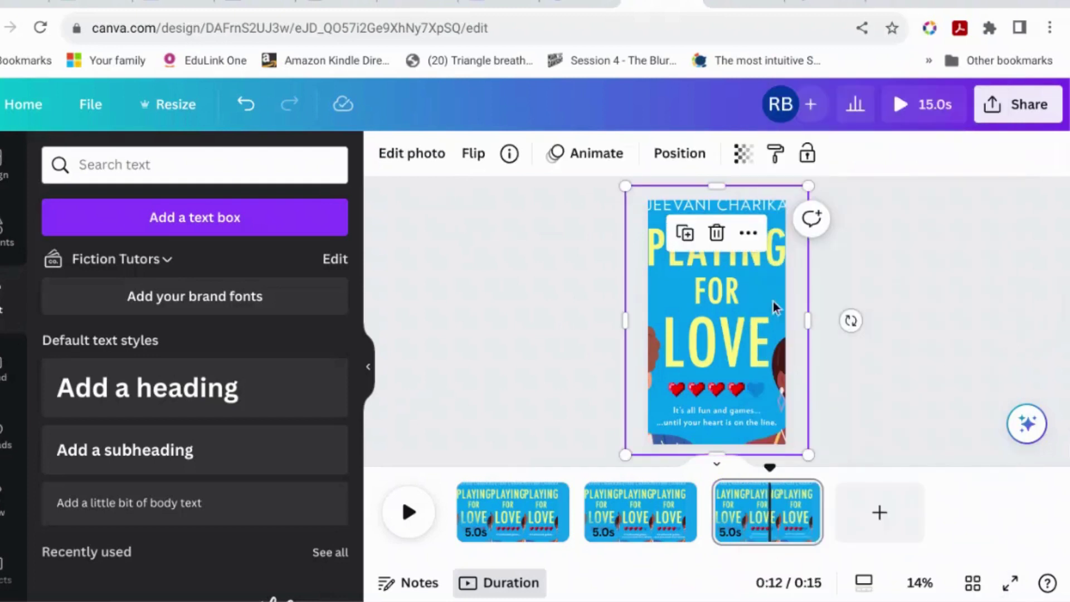
pyautogui.moveTo(813, 185); pyautogui.dragTo(793, 217)
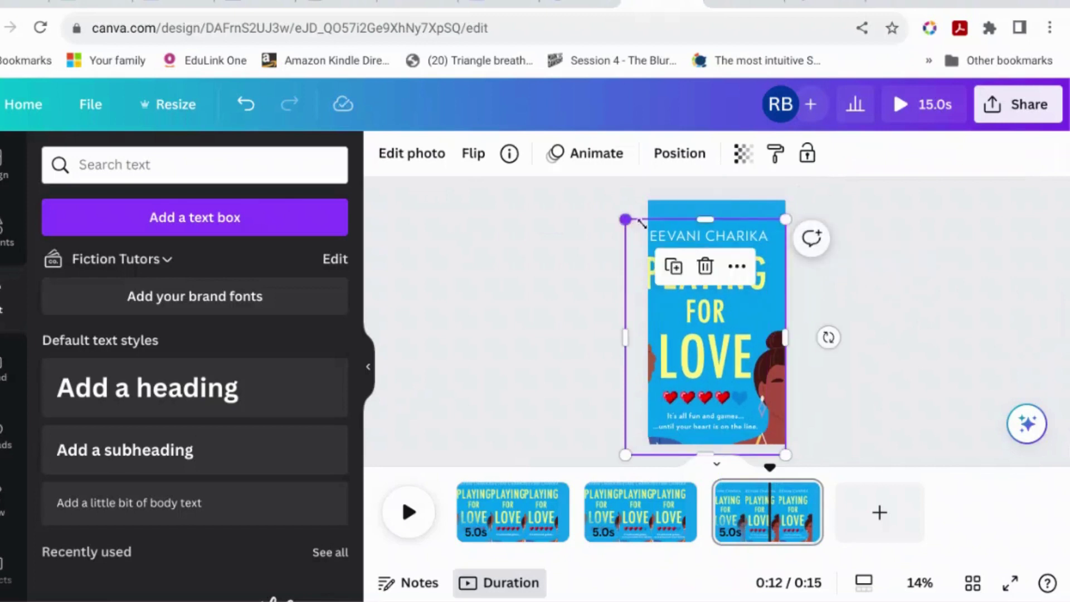
pyautogui.moveTo(625, 219); pyautogui.dragTo(713, 268)
pyautogui.moveTo(726, 355); pyautogui.dragTo(720, 304)
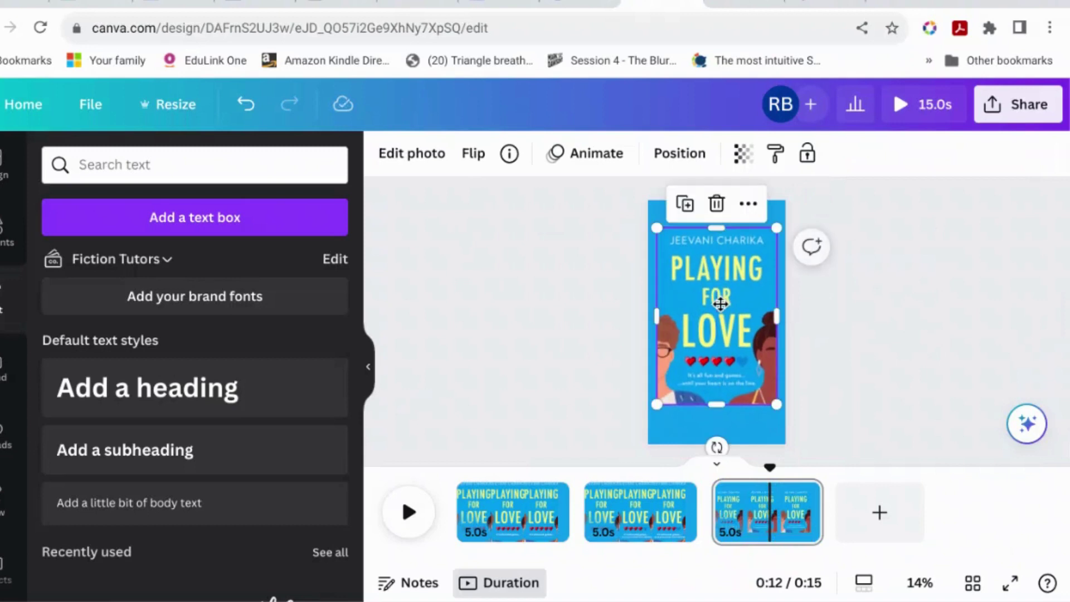
pyautogui.click(911, 321)
pyautogui.click(777, 433)
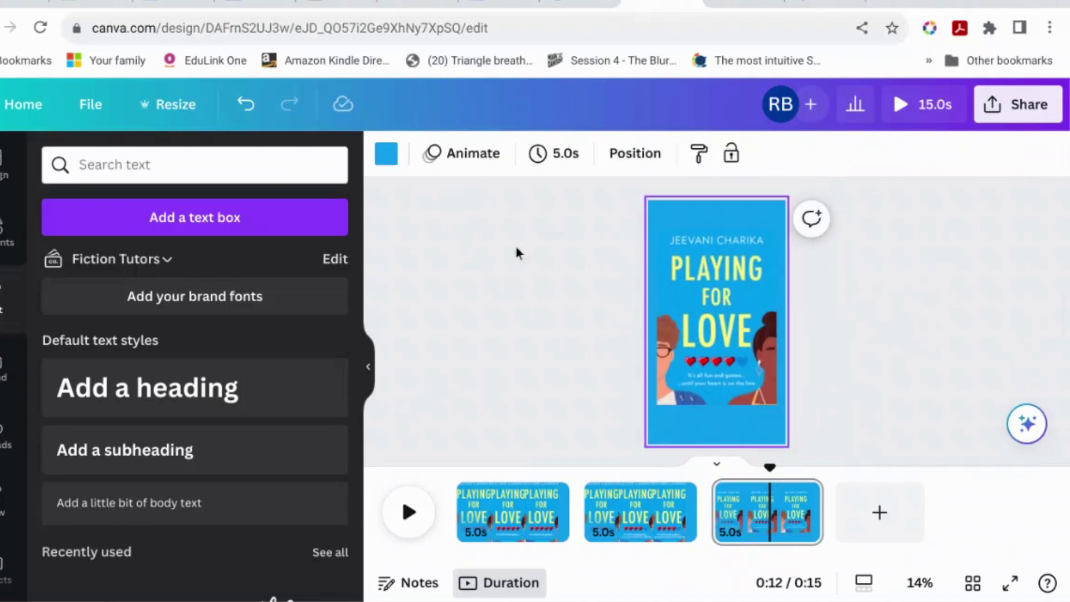
# Set page 3's background to pale yellow #f8f094 and nudge the cover slightly higher
pyautogui.click(388, 157)
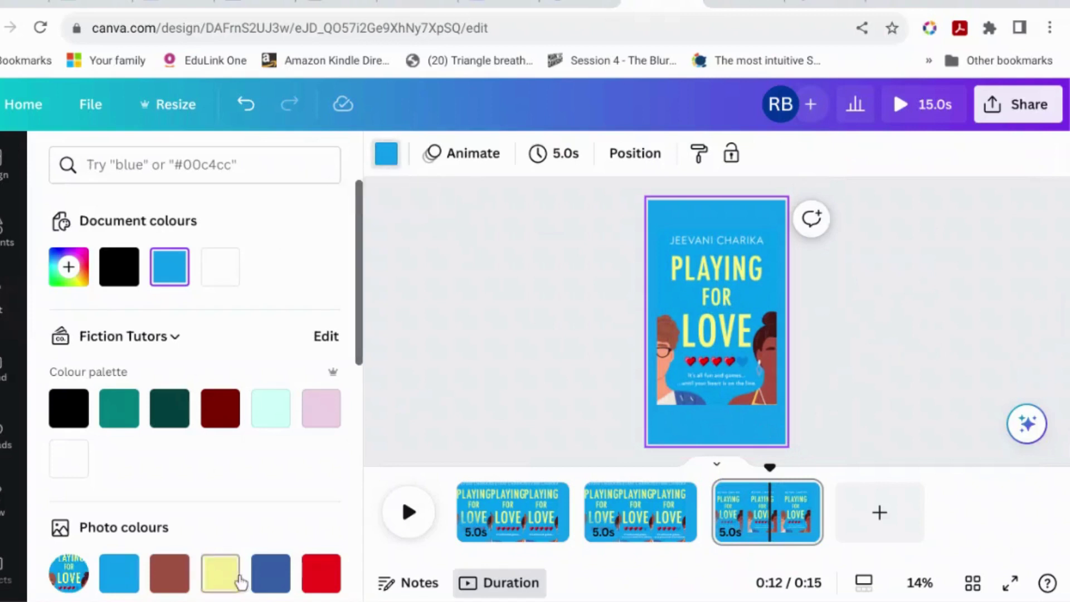
pyautogui.click(220, 573)
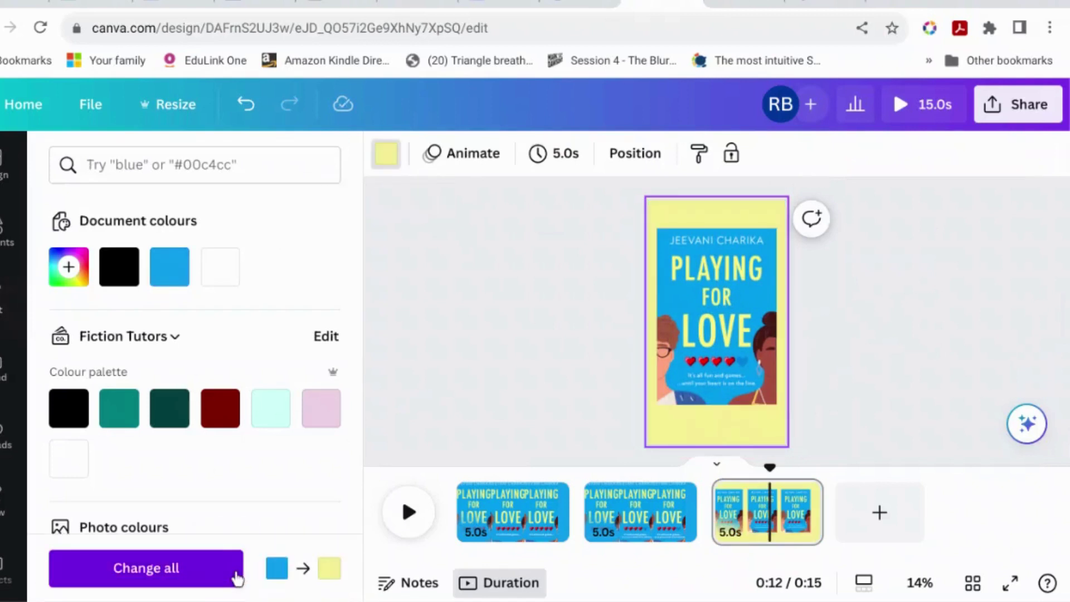
pyautogui.press('Escape')
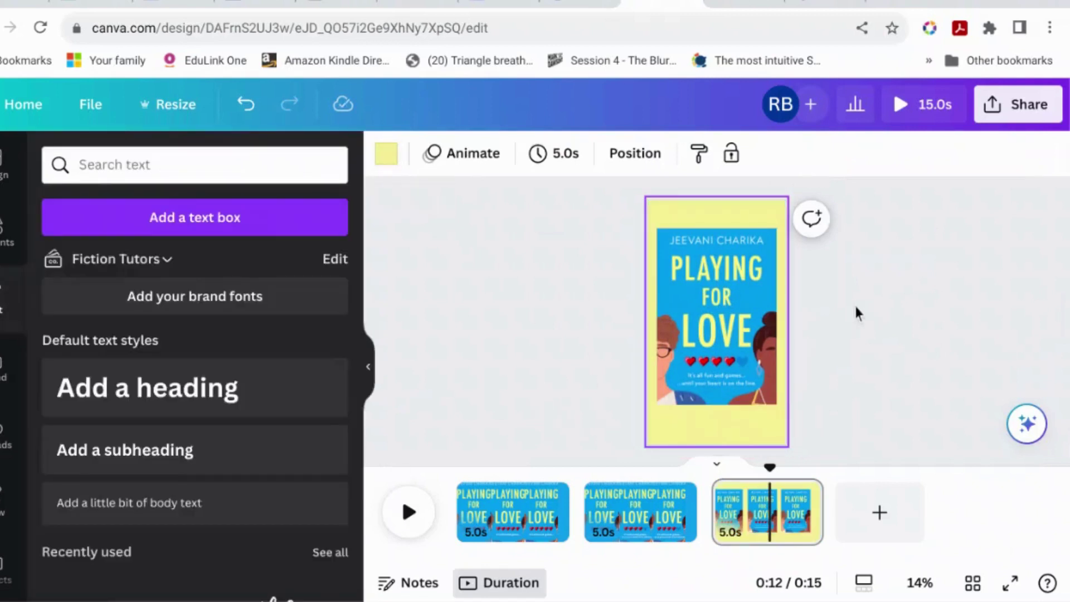
pyautogui.moveTo(753, 322); pyautogui.dragTo(750, 308)
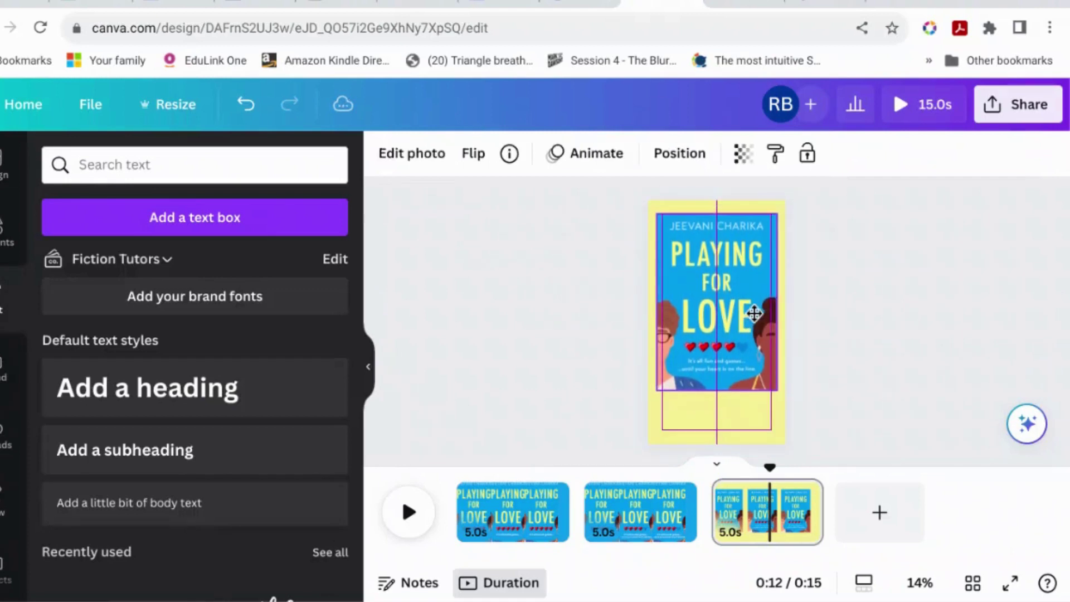
pyautogui.click(856, 313)
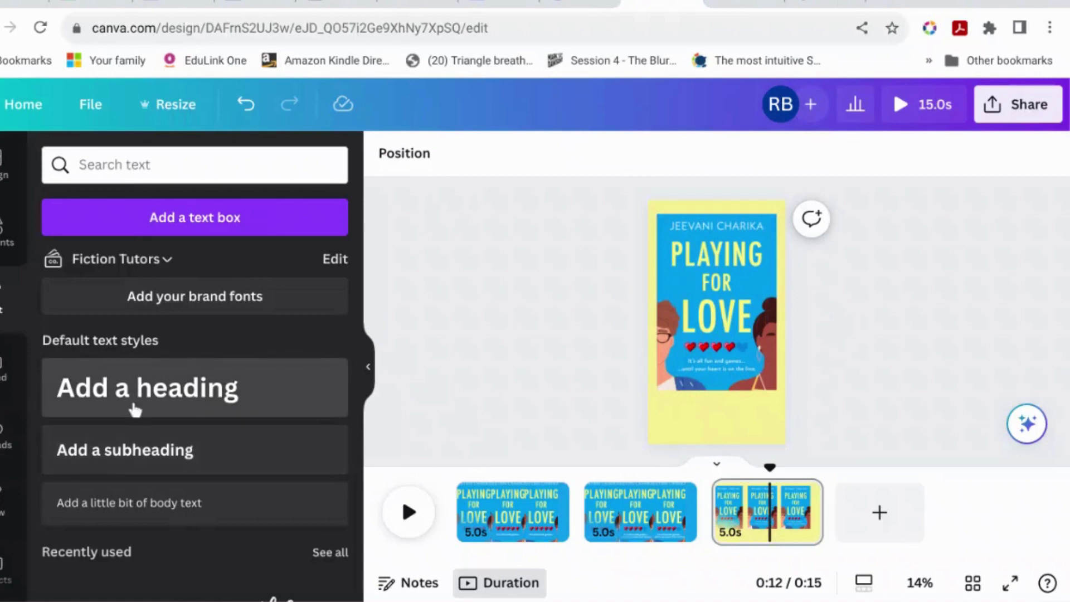
# Add a 'READ NOW' heading on page 3 and move it below the cover
pyautogui.click(78, 409)
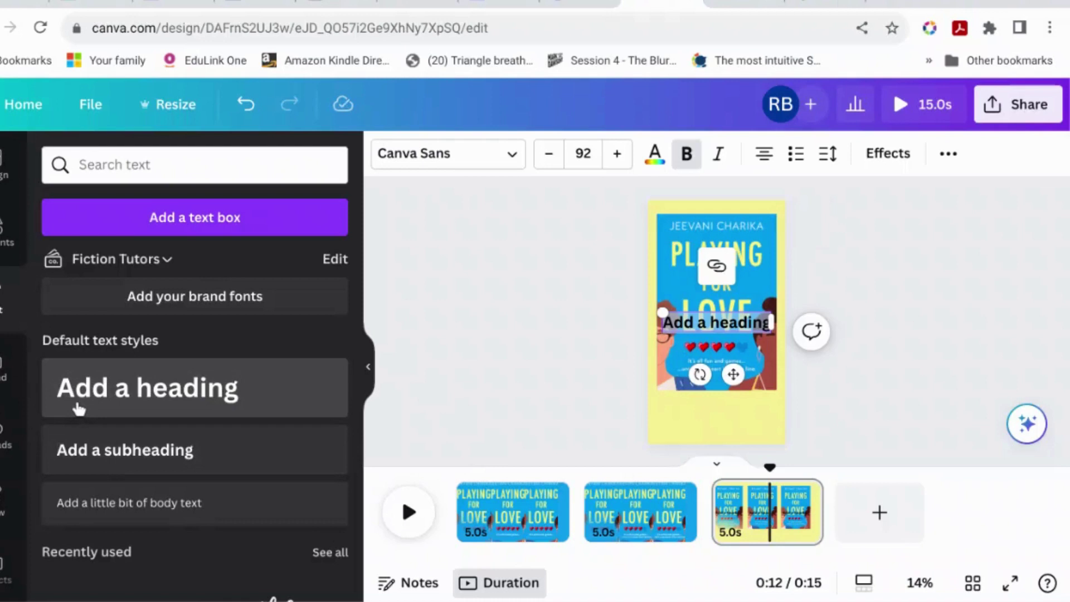
pyautogui.write('READ NOW')
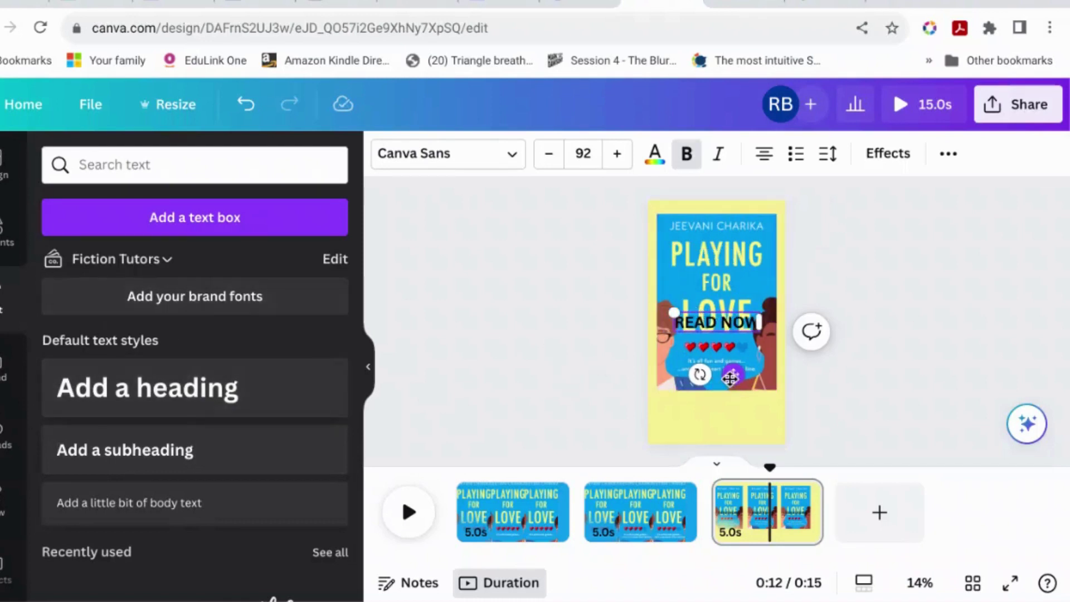
pyautogui.moveTo(733, 374); pyautogui.dragTo(733, 451)
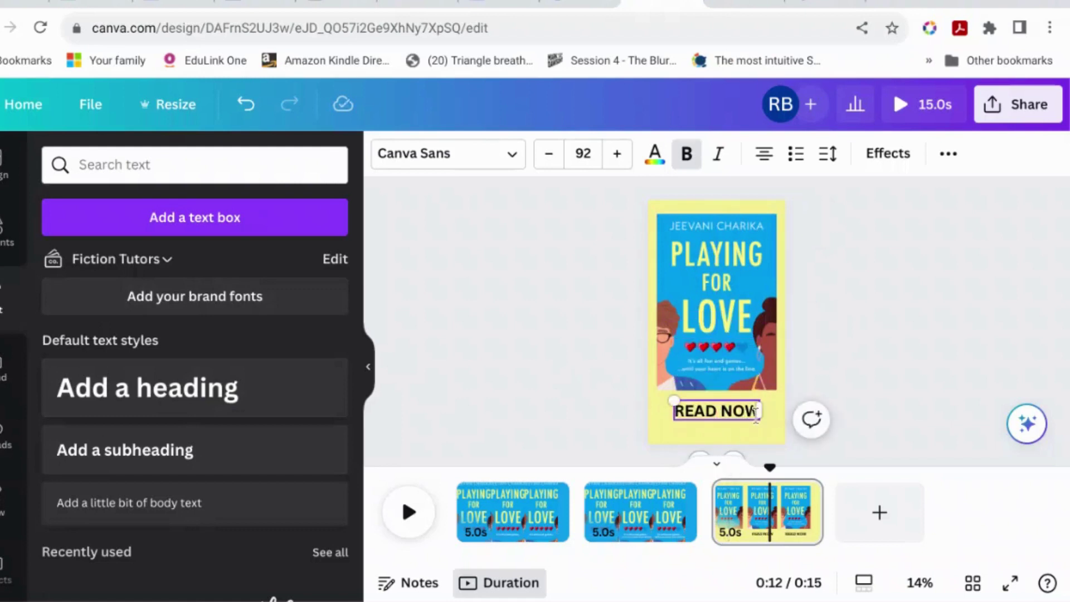
pyautogui.doubleClick(737, 411)
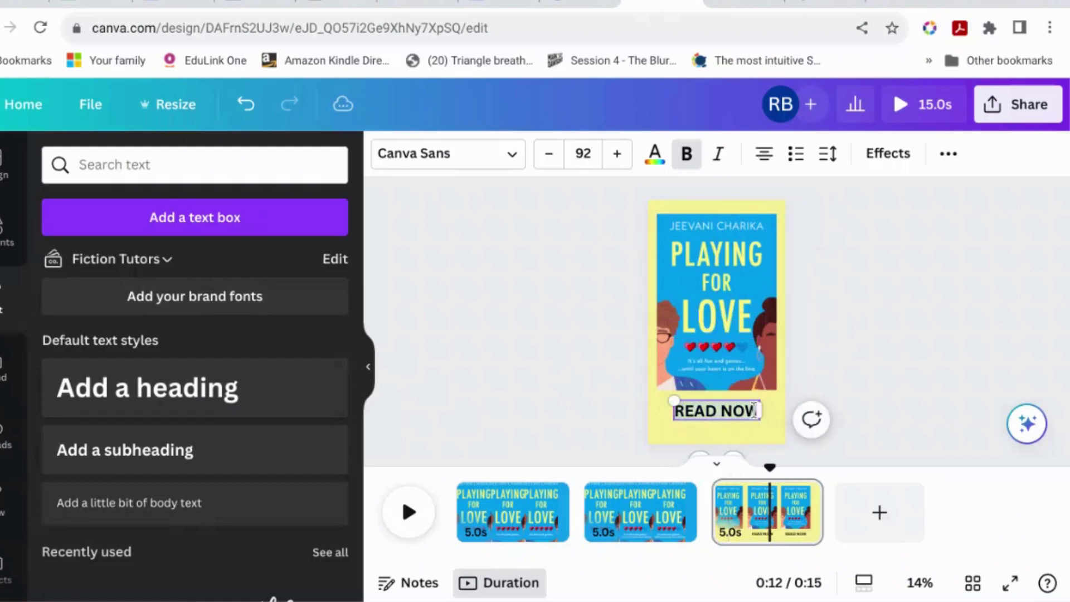
pyautogui.click(655, 156)
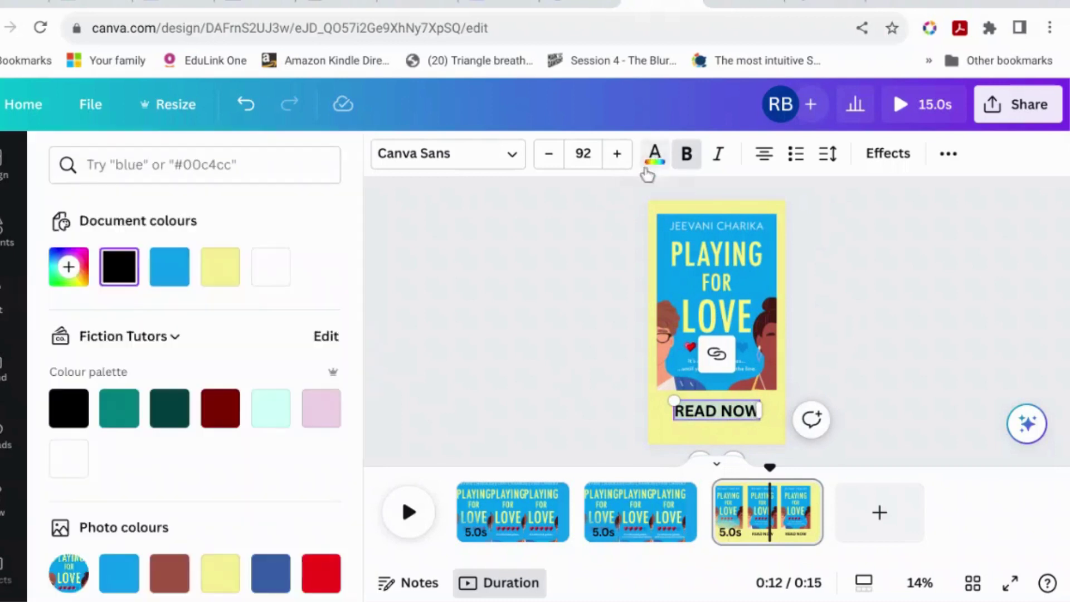
# Make READ NOW white text with a red Background effect so it looks like a button
pyautogui.click(277, 276)
pyautogui.click(883, 161)
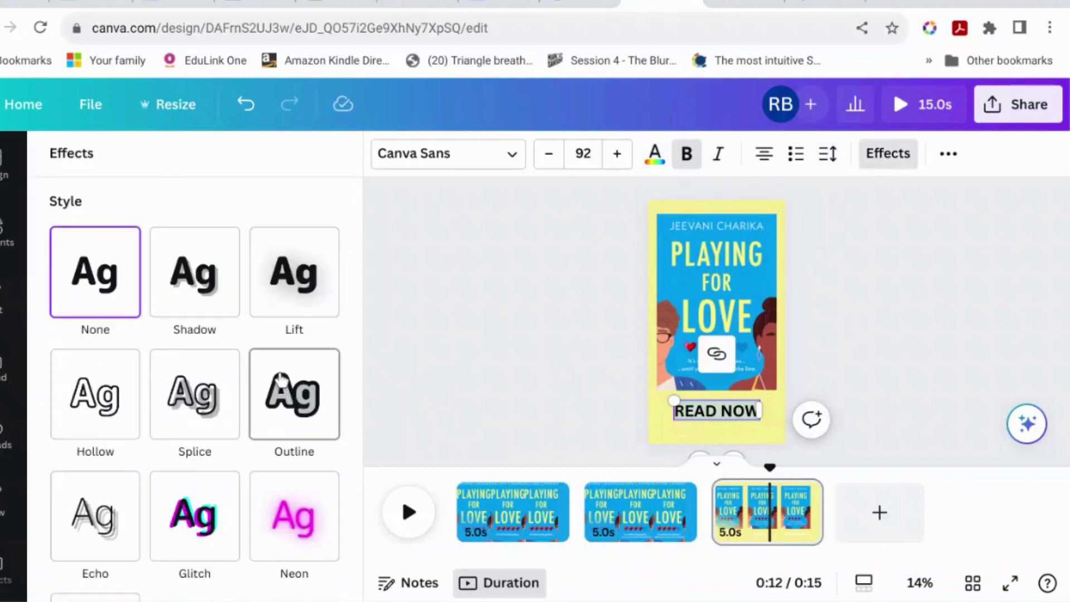
pyautogui.scroll(-3, 281, 380)
pyautogui.click(110, 480)
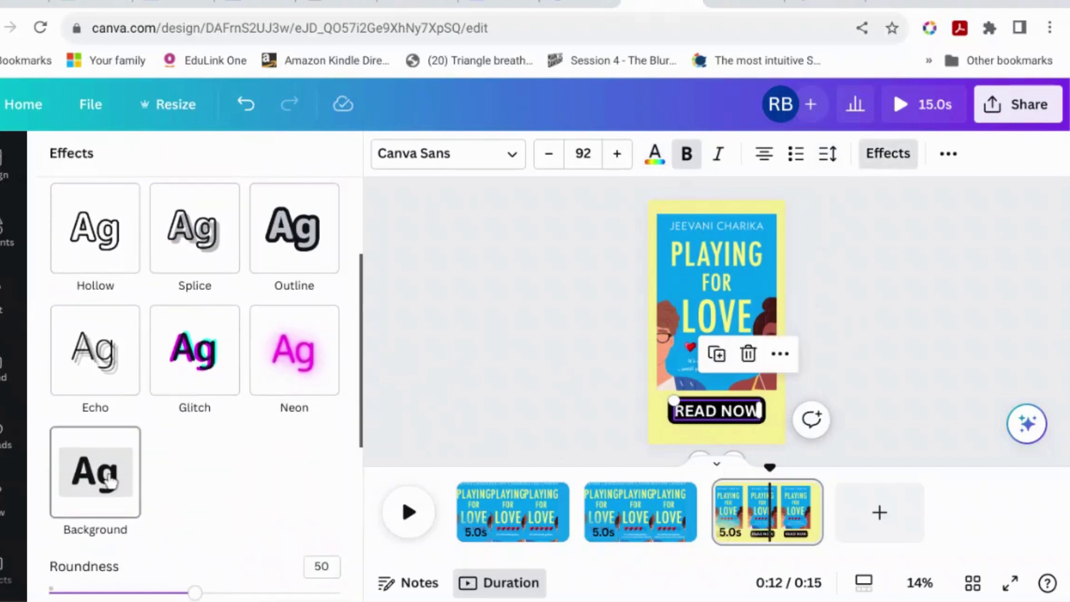
pyautogui.scroll(-3, 247, 439)
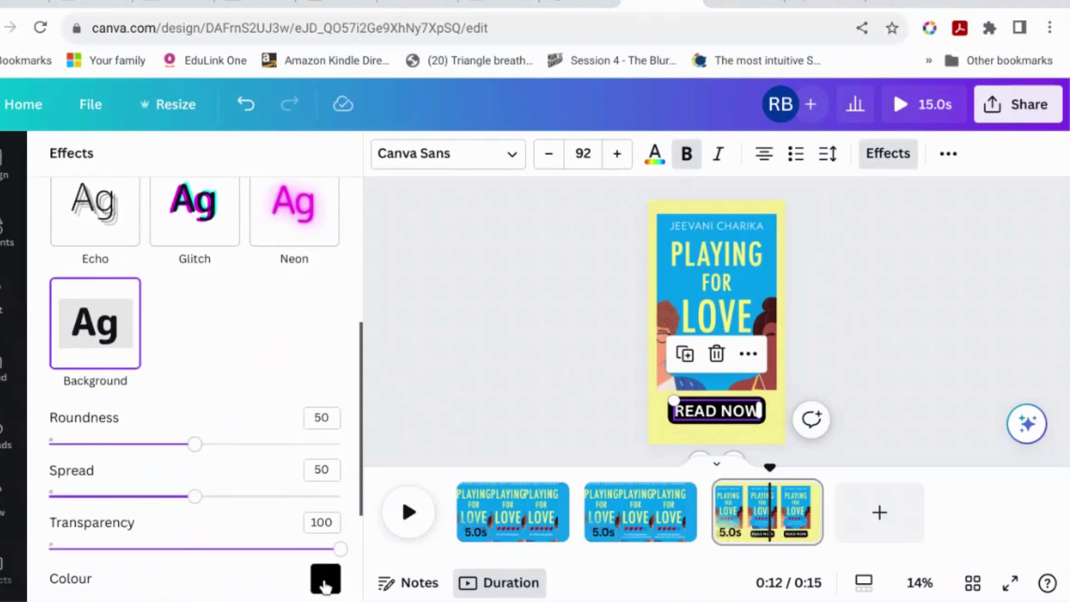
pyautogui.click(325, 582)
pyautogui.scroll(-5, 239, 505)
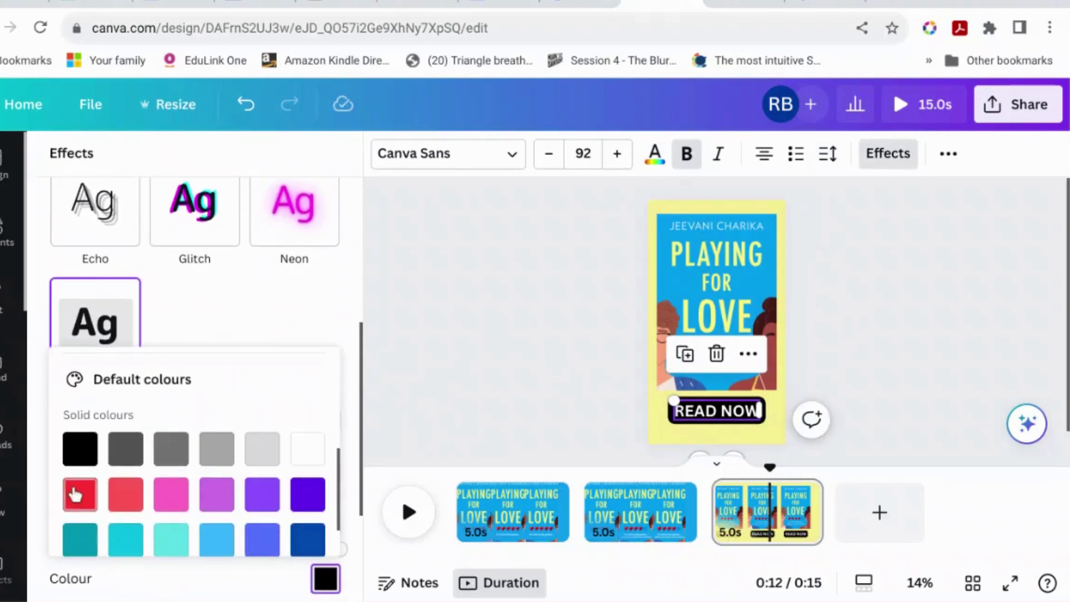
pyautogui.click(77, 494)
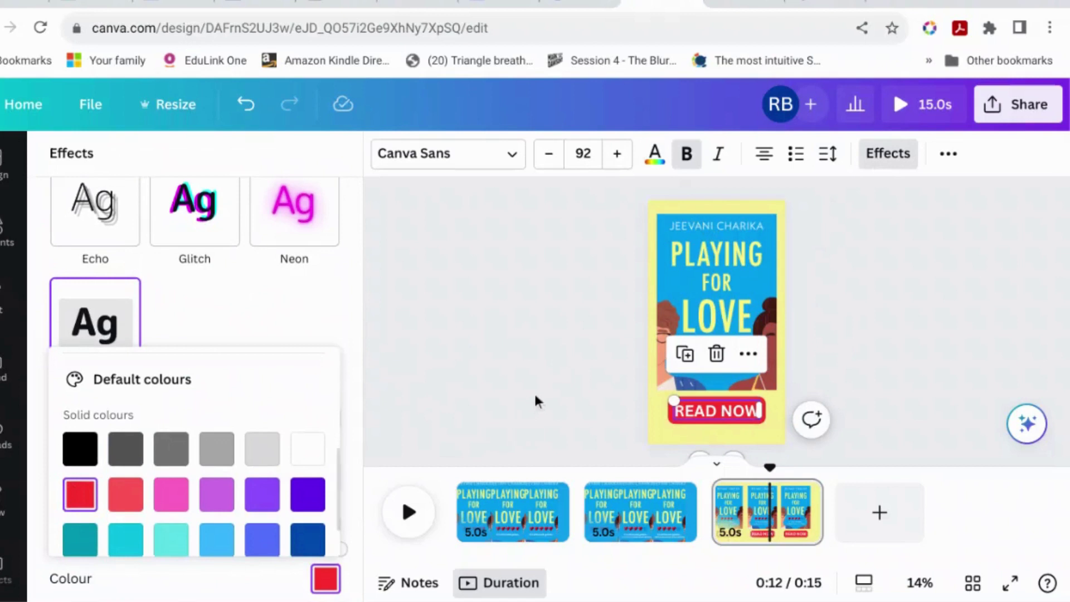
pyautogui.click(534, 391)
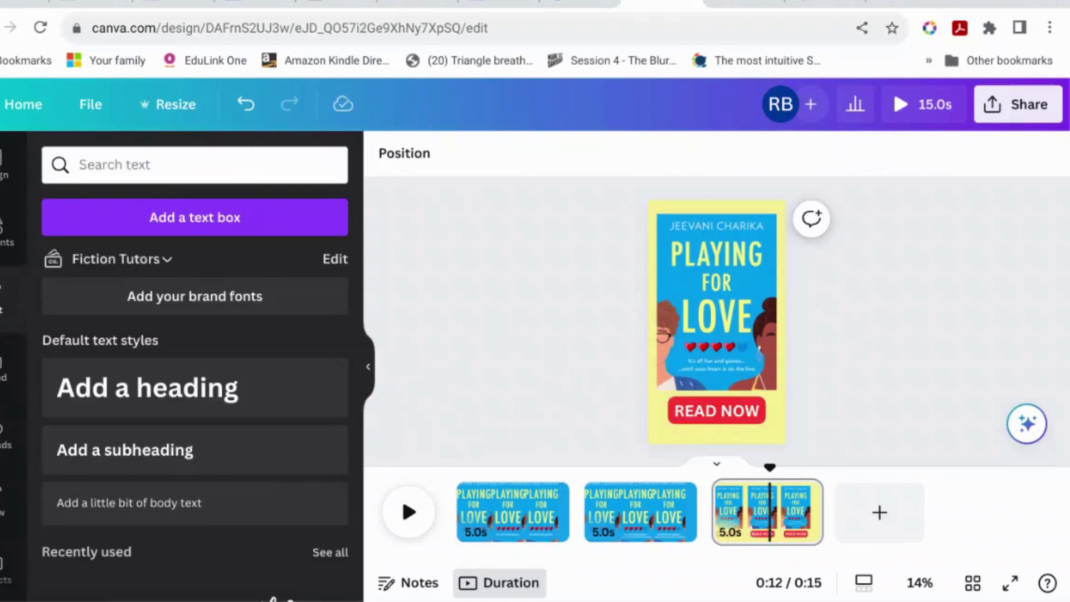
# Shrink the page 3 book cover slightly from its corner and nudge it up
pyautogui.click(758, 359)
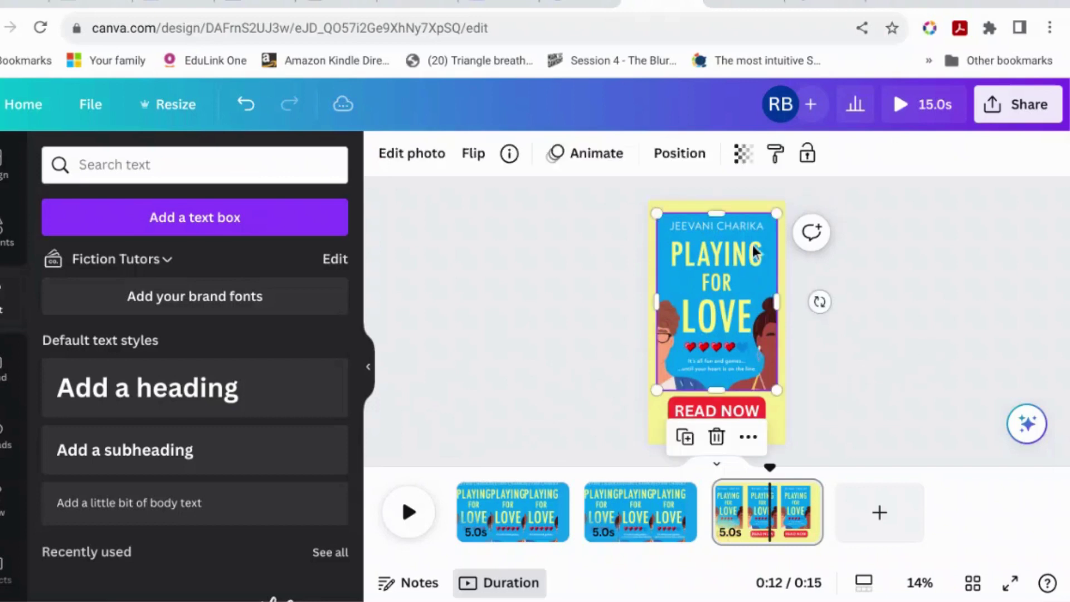
pyautogui.moveTo(776, 213); pyautogui.dragTo(771, 222)
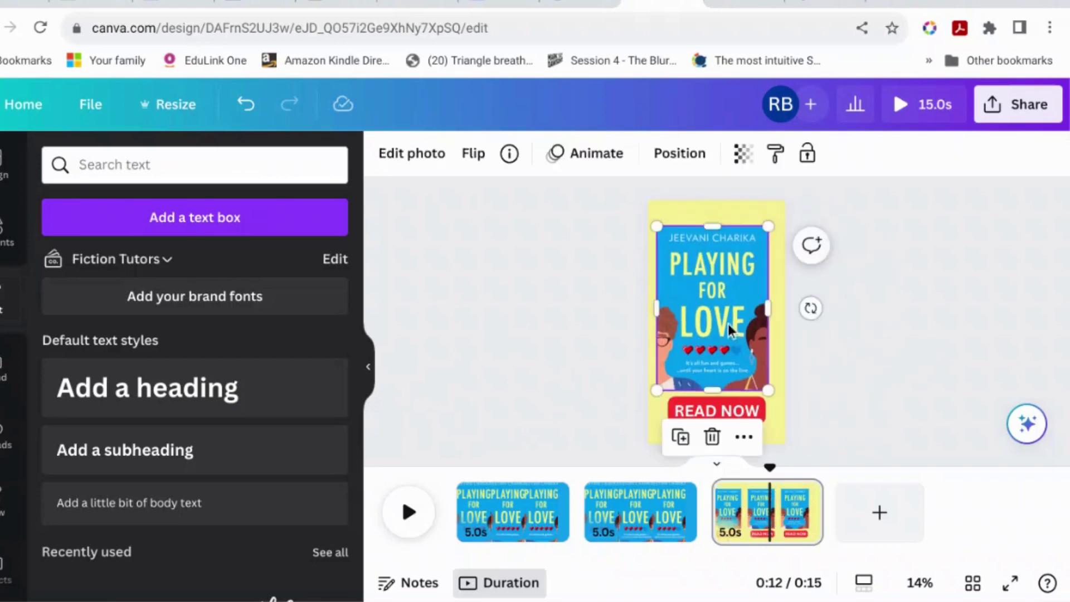
pyautogui.moveTo(734, 326); pyautogui.dragTo(738, 317)
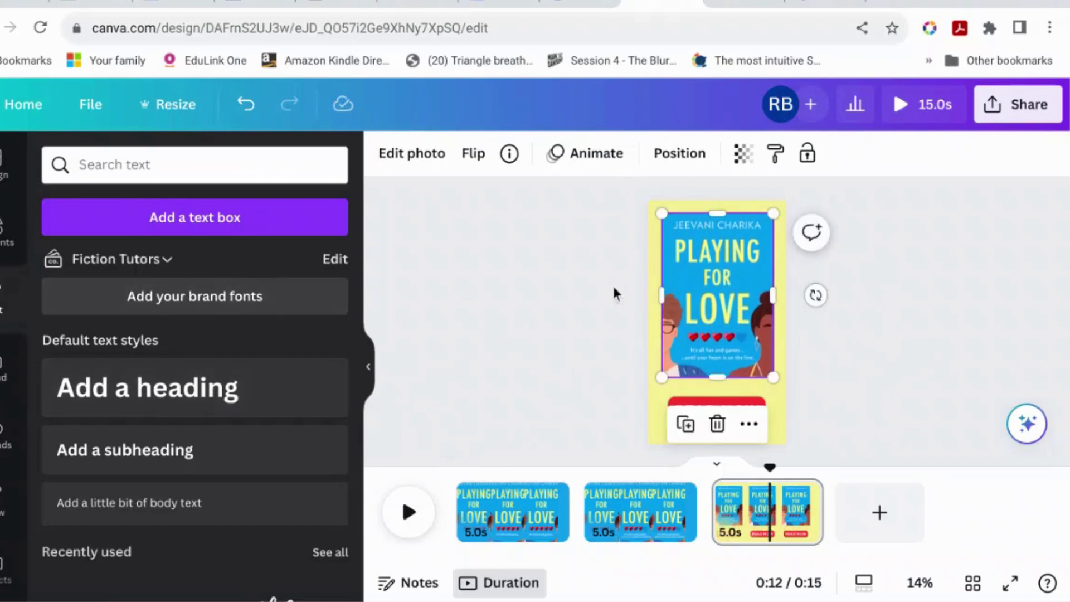
# Give the cover a Drop shadow with blur 20
pyautogui.click(425, 156)
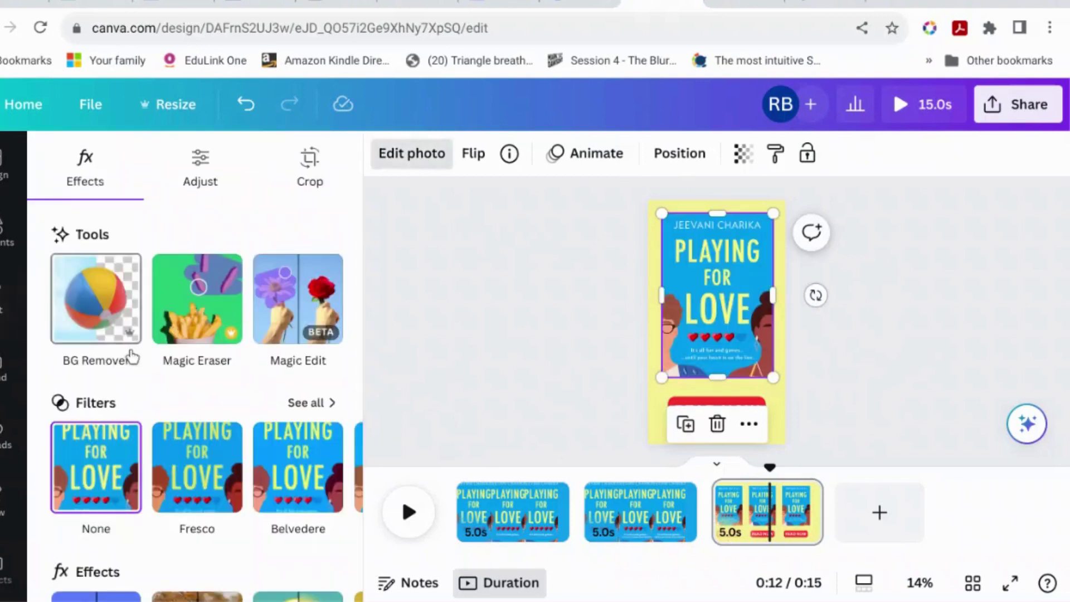
pyautogui.scroll(-3, 132, 357)
pyautogui.click(112, 466)
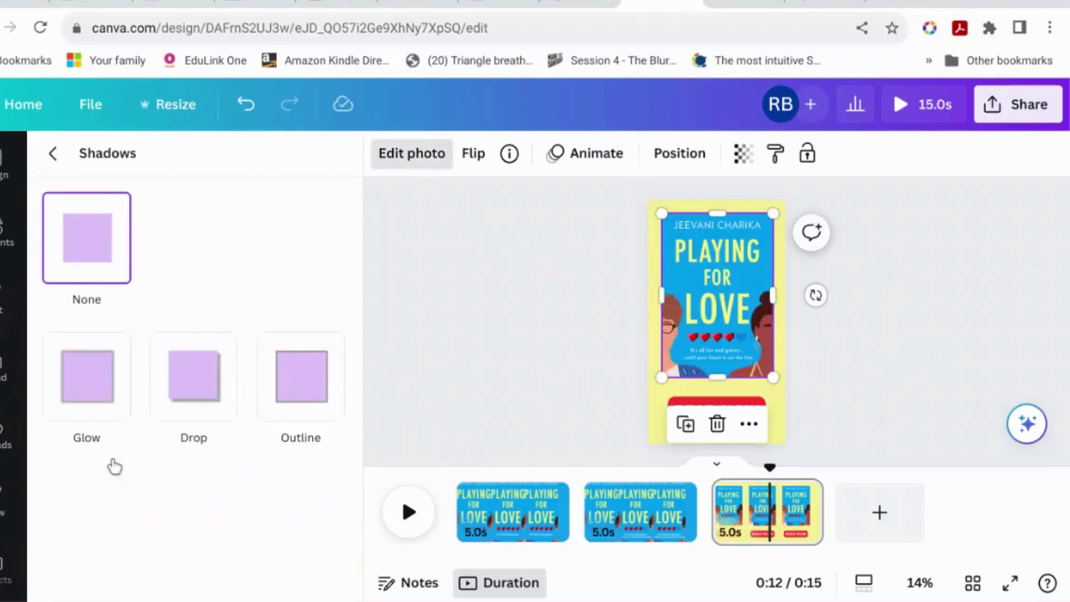
pyautogui.click(212, 372)
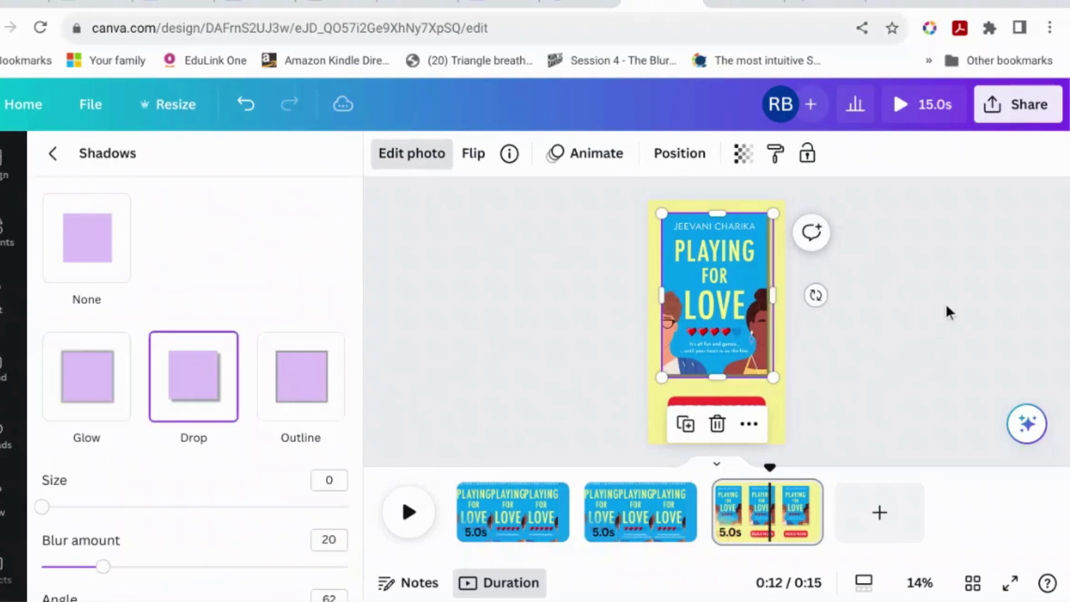
pyautogui.press('t')
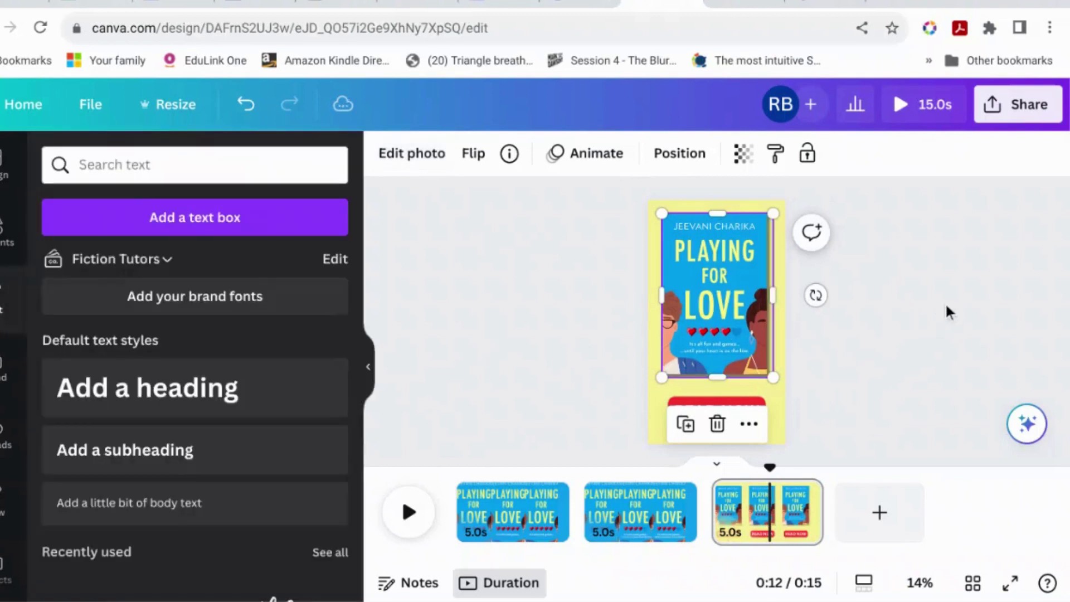
pyautogui.click(945, 302)
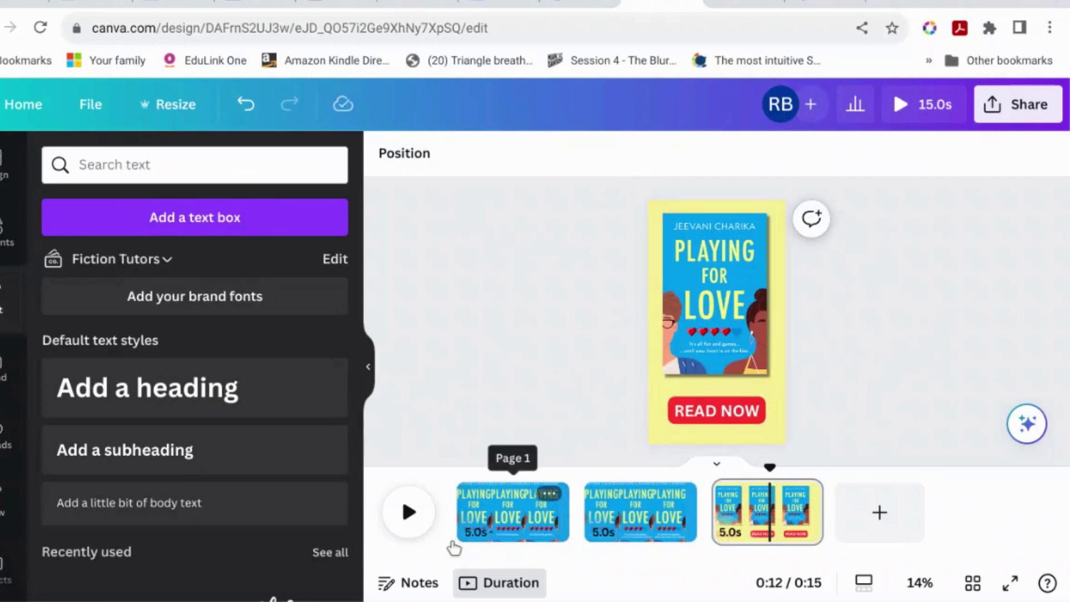
# Set page 1 to 3 seconds and apply that duration to all three pages
pyautogui.click(487, 521)
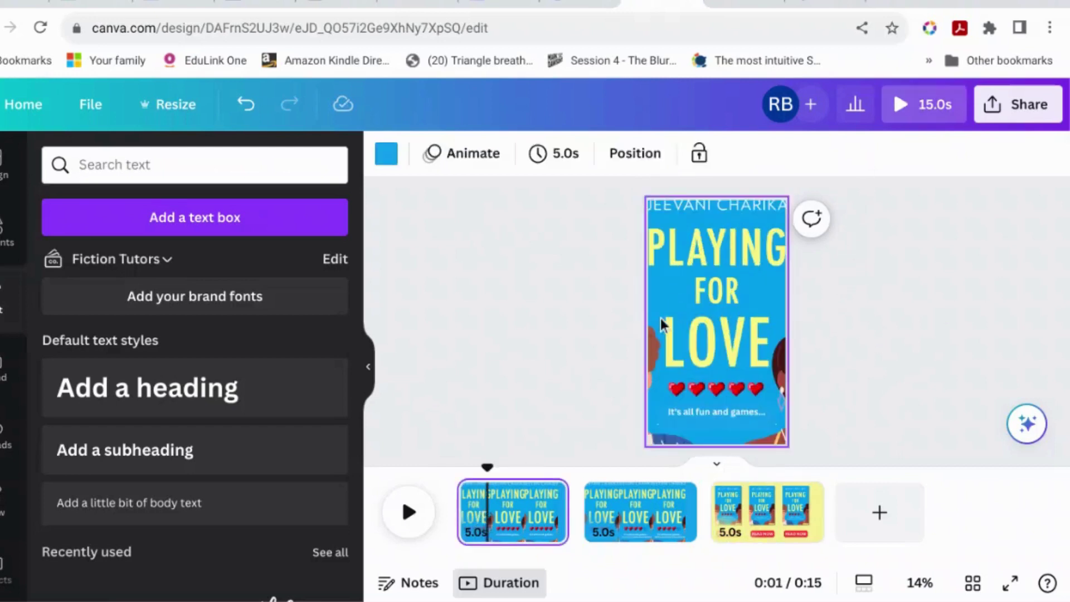
pyautogui.click(573, 166)
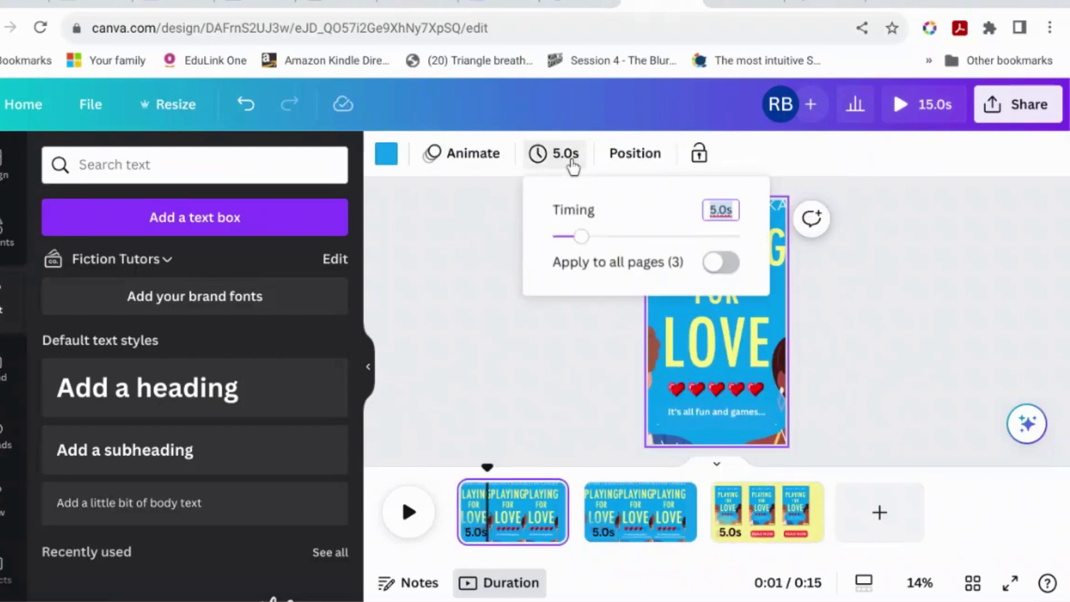
pyautogui.write('3')
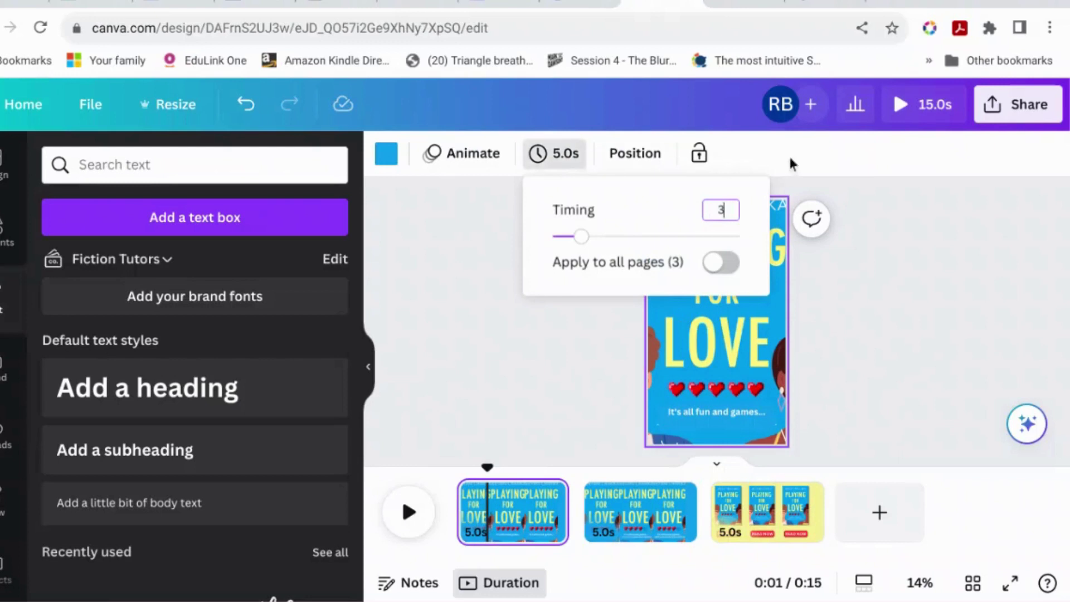
pyautogui.click(719, 262)
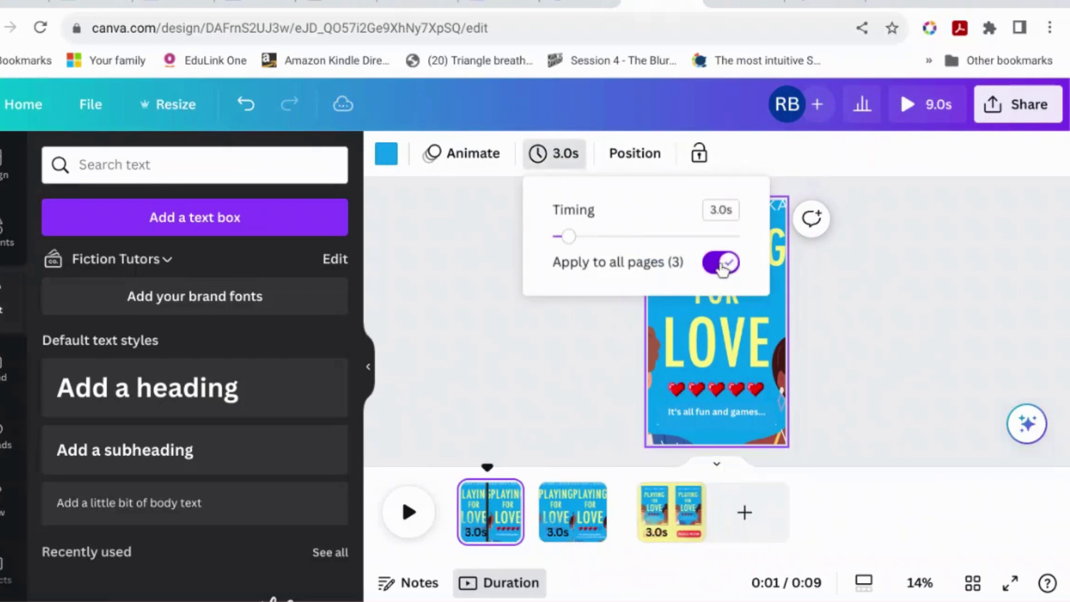
pyautogui.click(848, 327)
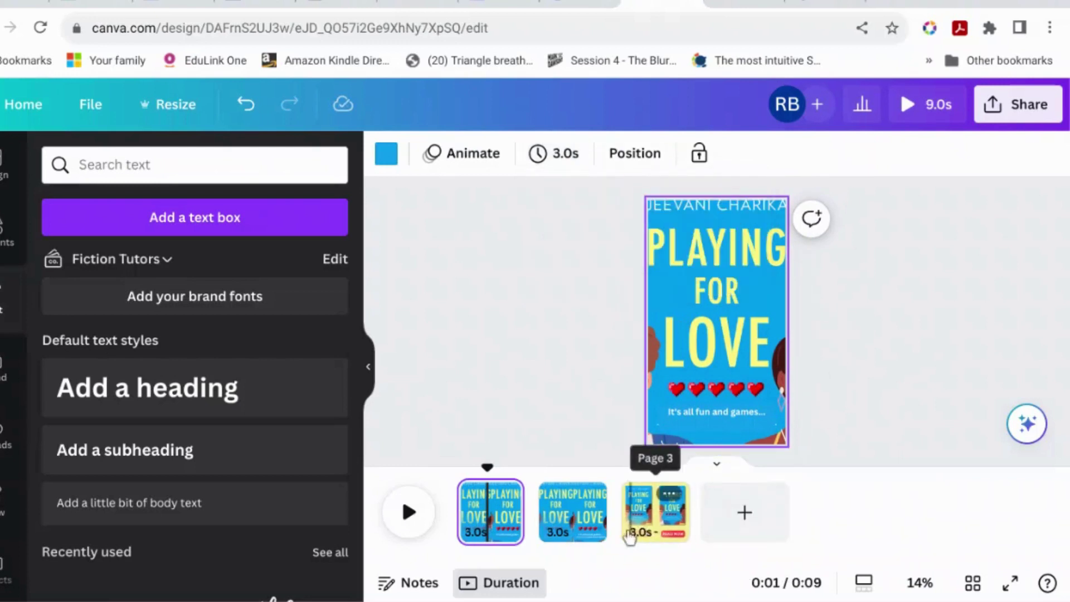
# Join pages 2 and 3 with a Match & Move transition, then preview full screen
pyautogui.moveTo(612, 522)
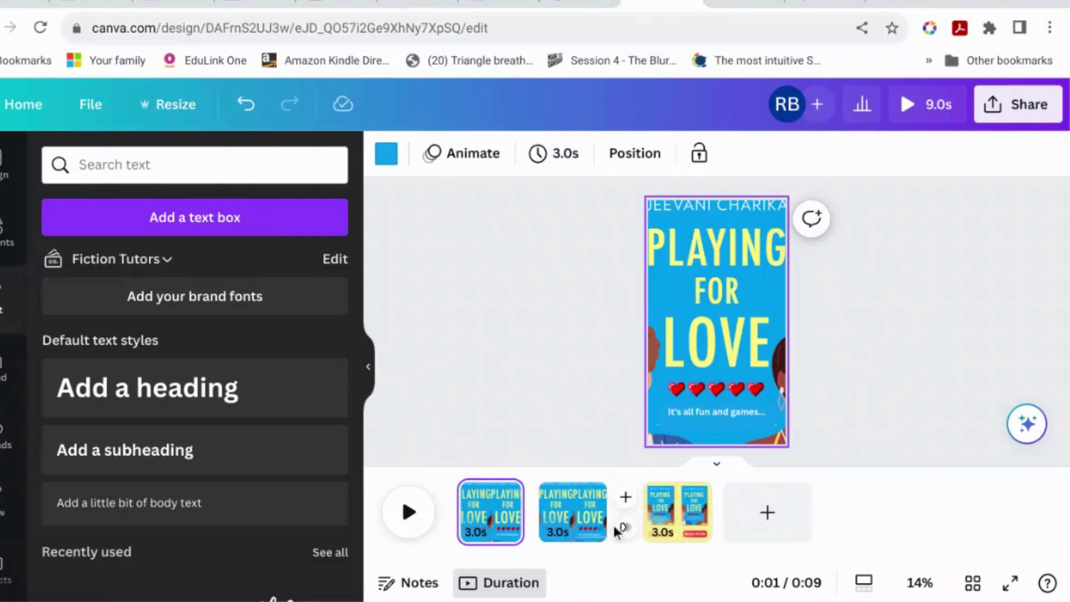
pyautogui.click(623, 527)
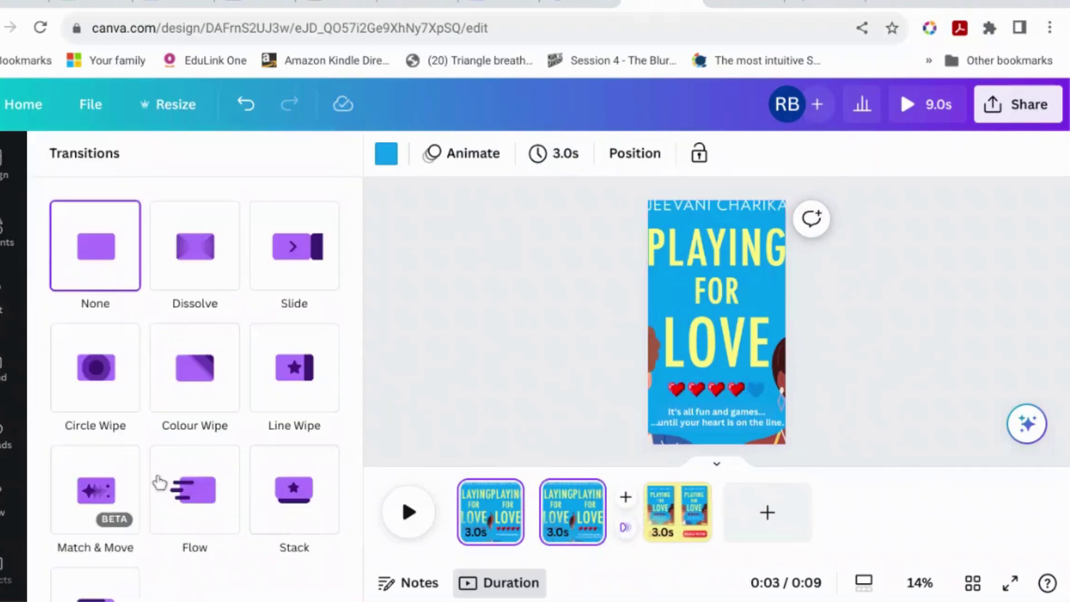
pyautogui.click(103, 493)
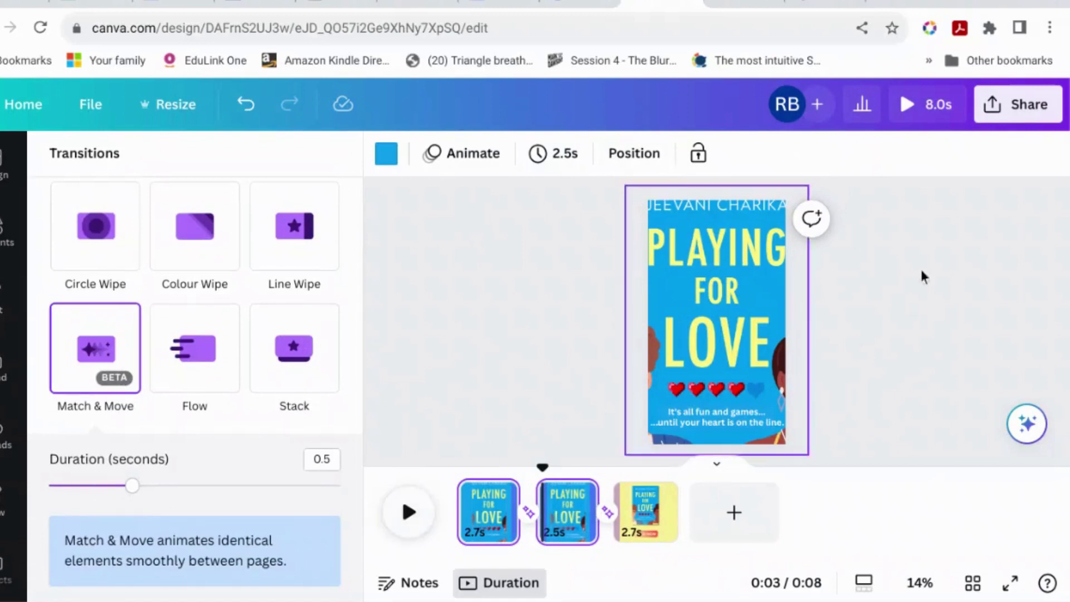
pyautogui.click(941, 105)
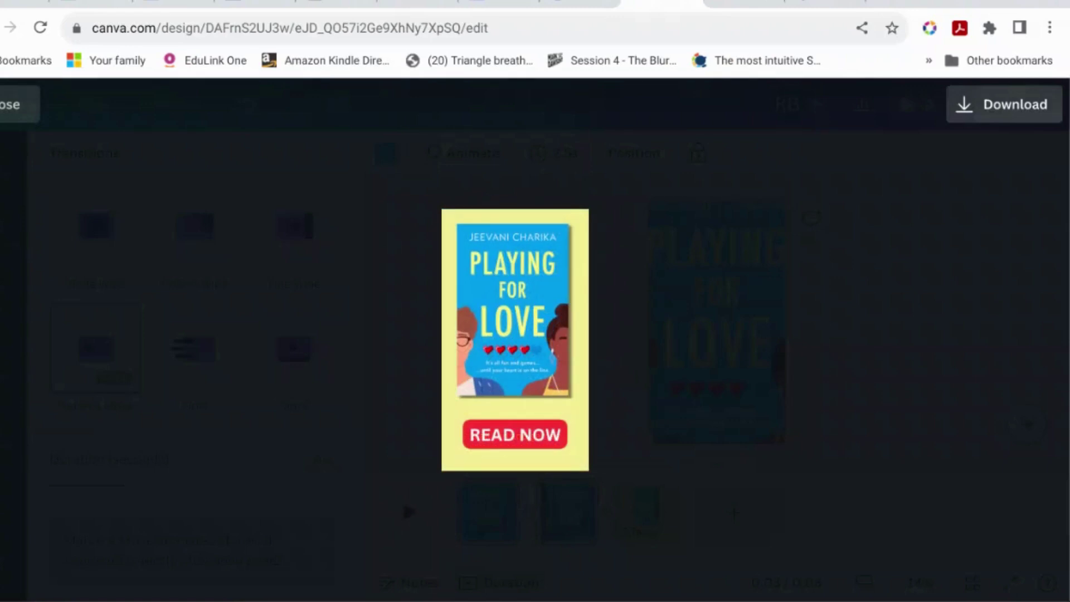
# Apply a uniform 2.7-second duration to all pages and replay the video from page 1
pyautogui.press('Escape')
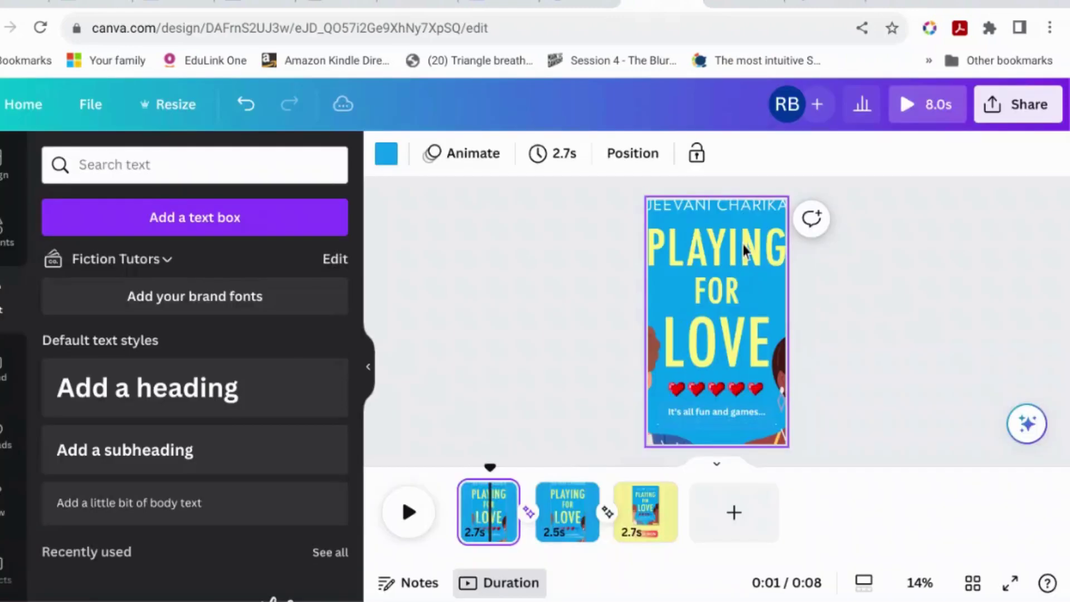
pyautogui.click(549, 156)
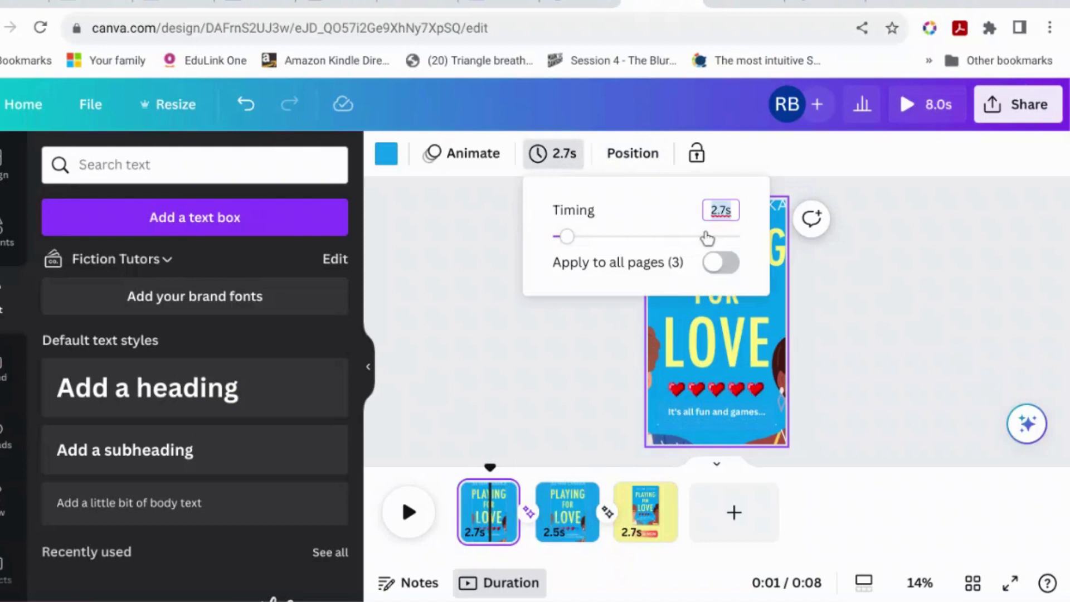
pyautogui.write('3,5')
pyautogui.click(721, 262)
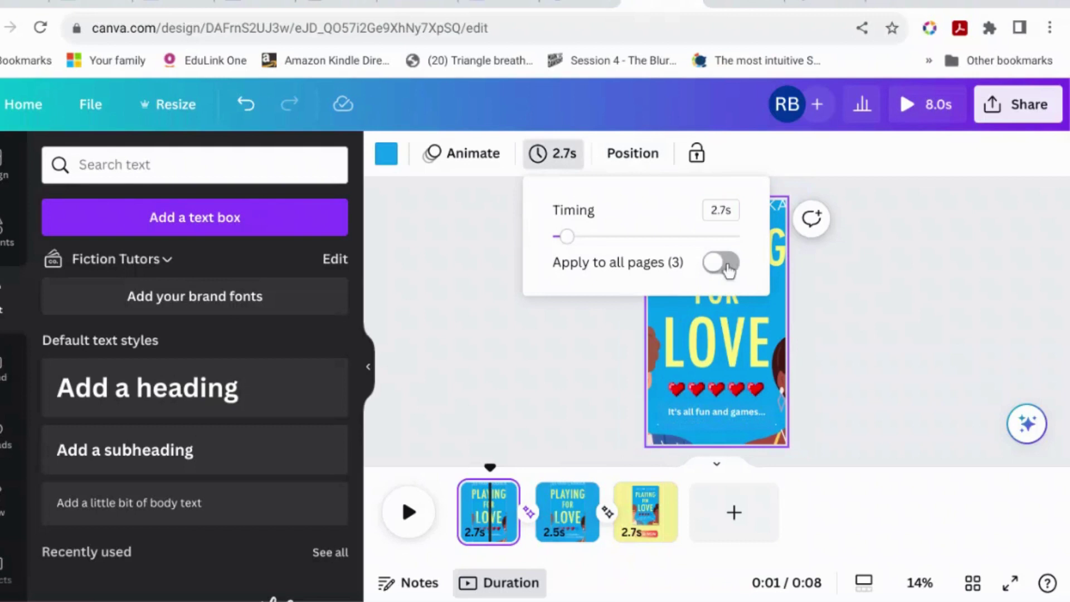
pyautogui.click(859, 295)
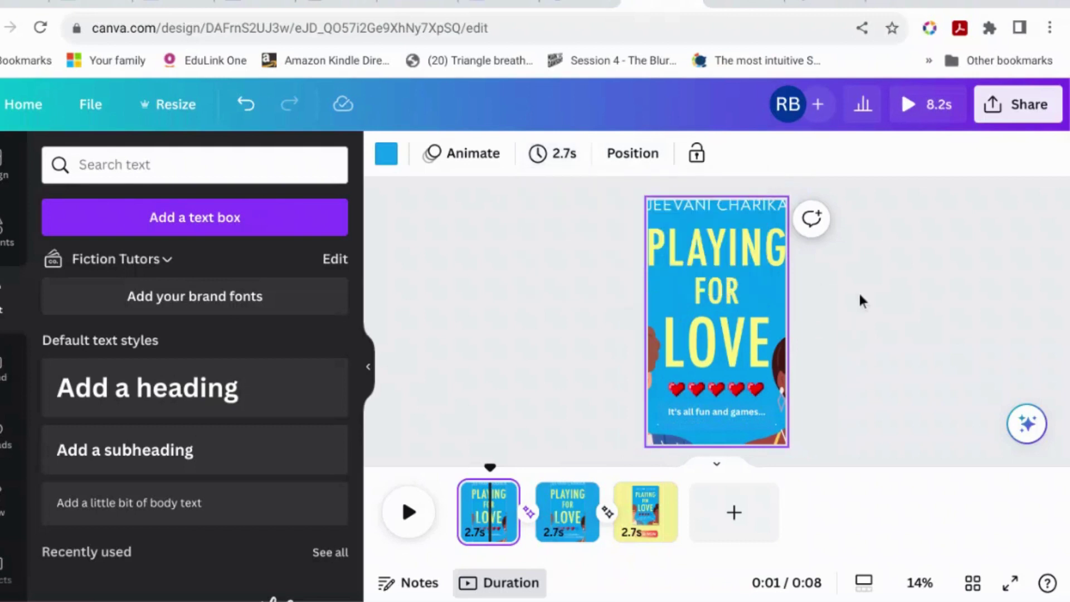
pyautogui.click(449, 522)
pyautogui.click(422, 521)
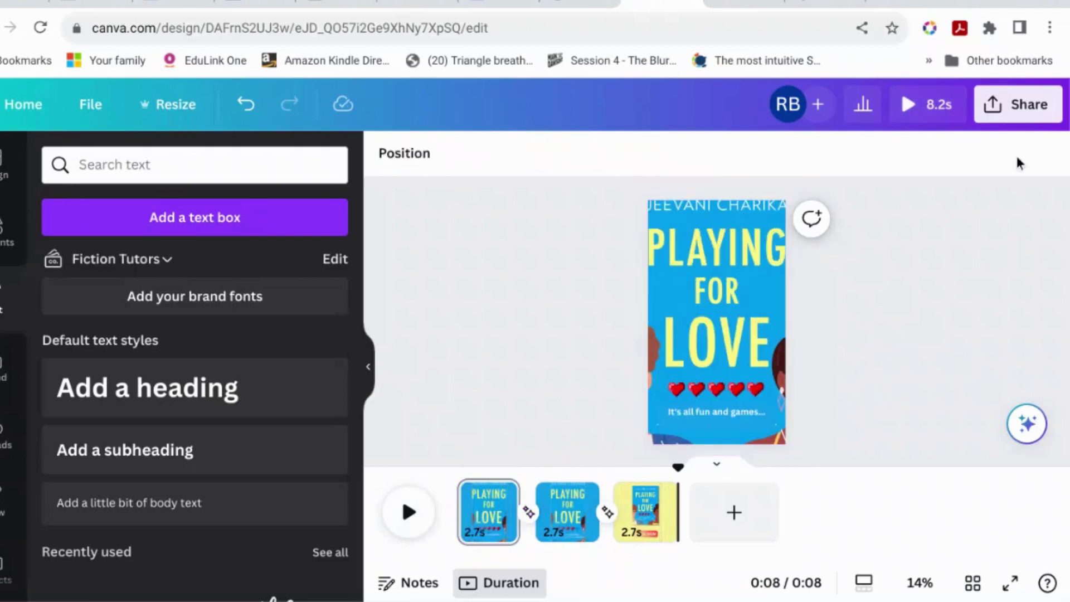
# Download all three pages as a 1080p MP4 video
pyautogui.click(1017, 122)
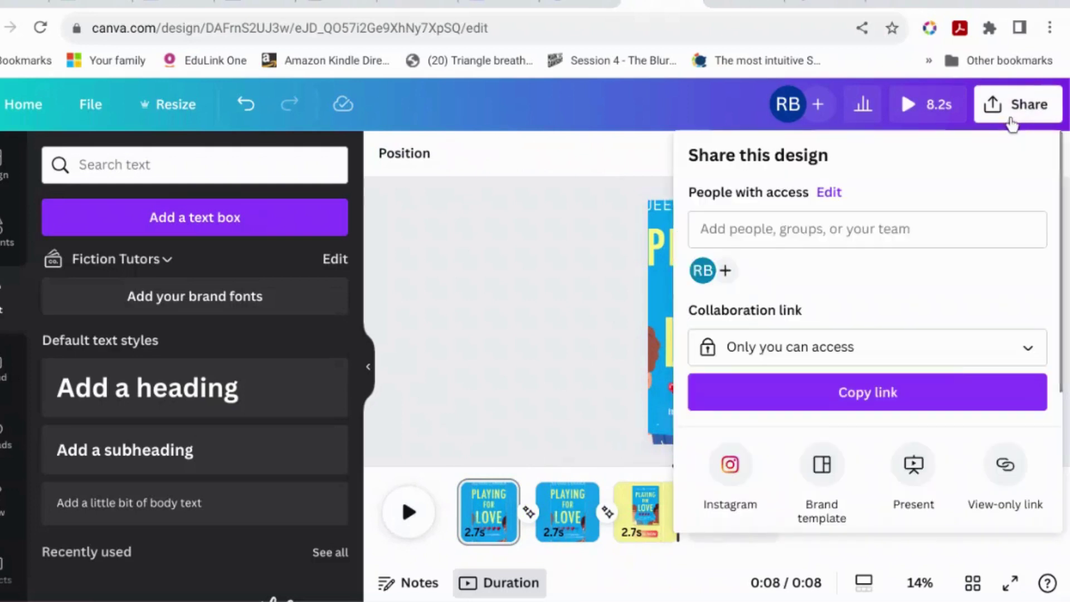
pyautogui.scroll(-3, 943, 362)
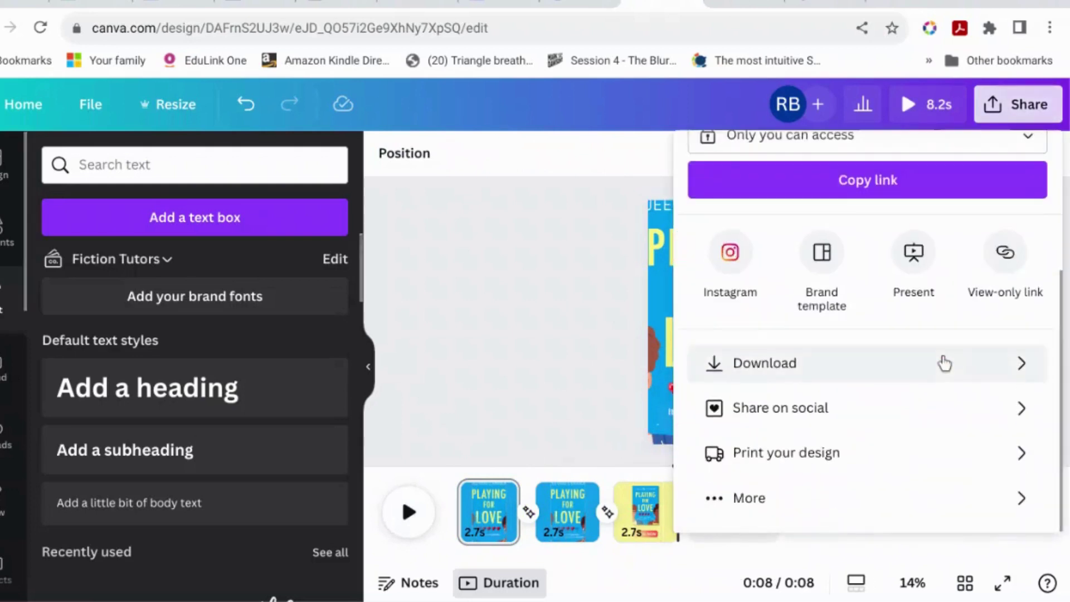
pyautogui.click(944, 363)
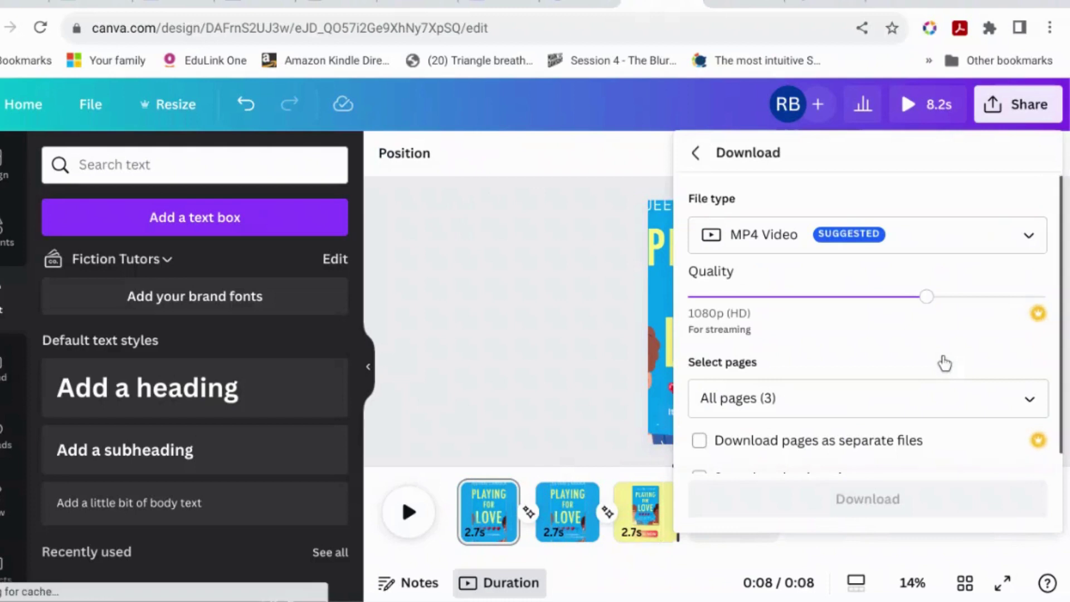
pyautogui.scroll(-1, 868, 460)
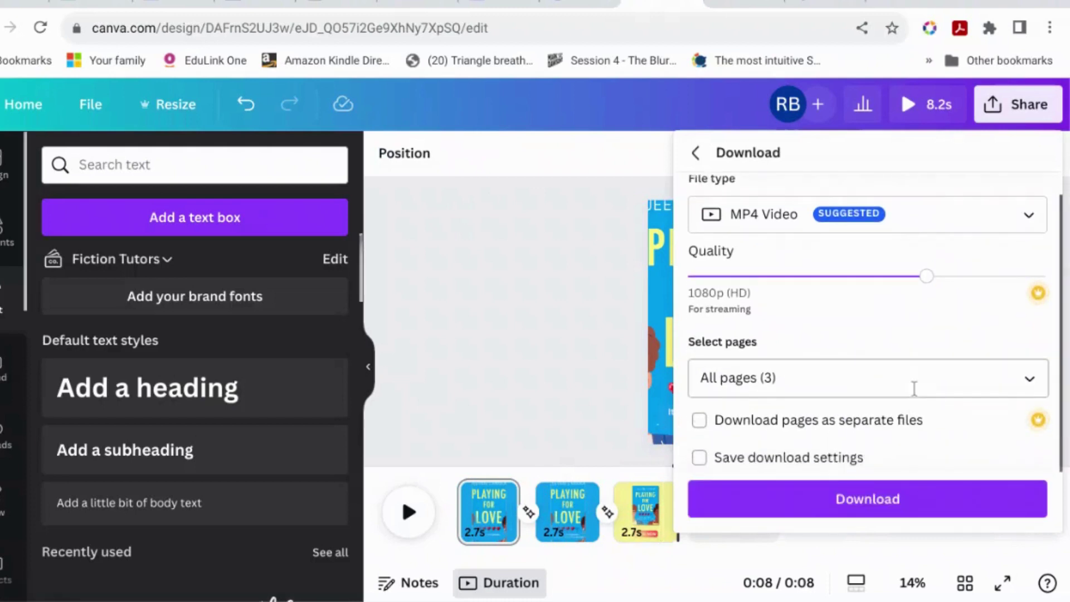
pyautogui.click(865, 499)
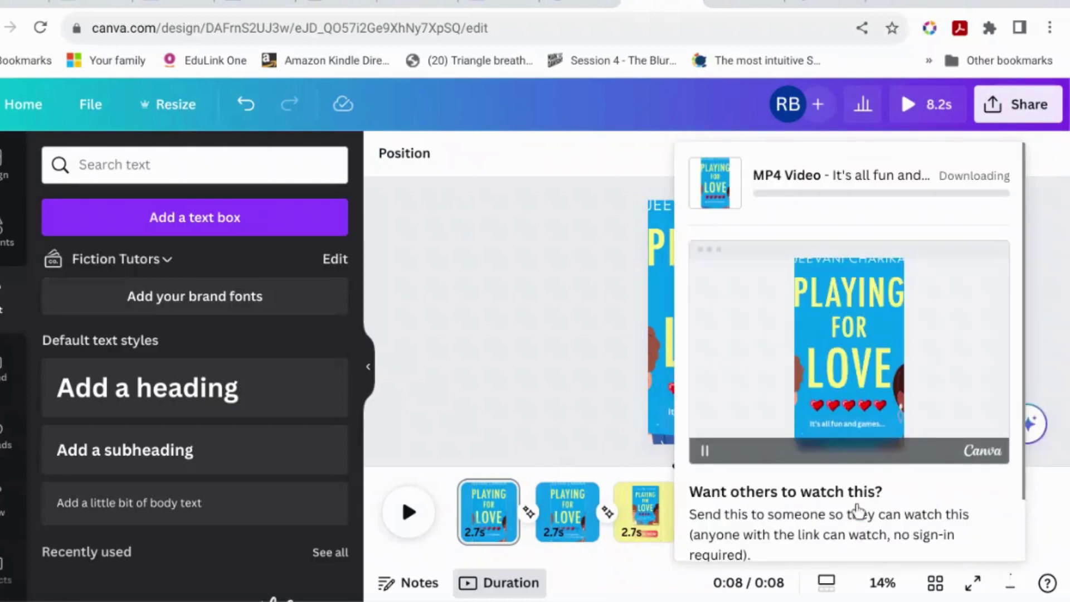